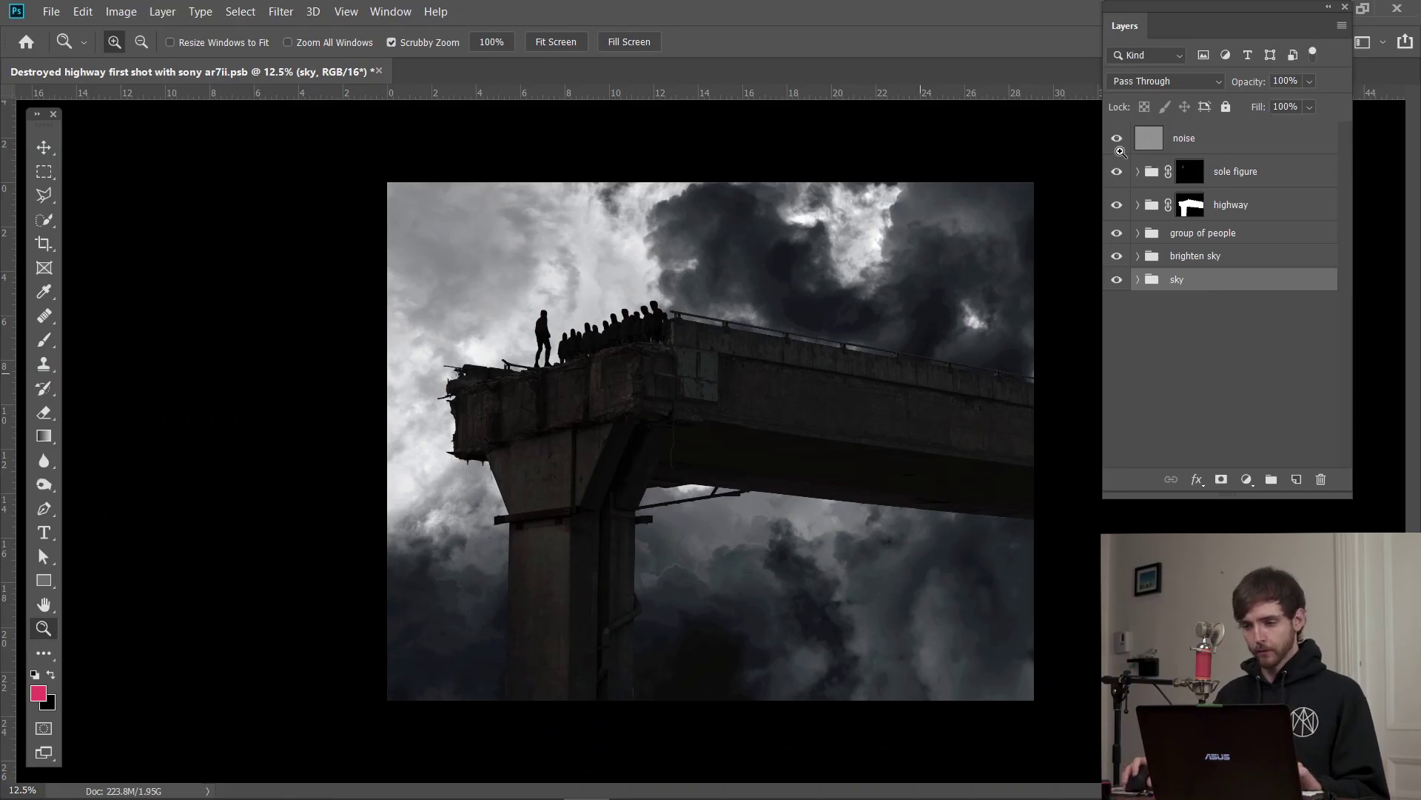
- Hide all groups above sky, then hide Curves 24, clean corner and DSC01644 inside sky
drag(1117, 171, 1117, 256)
click(1138, 280)
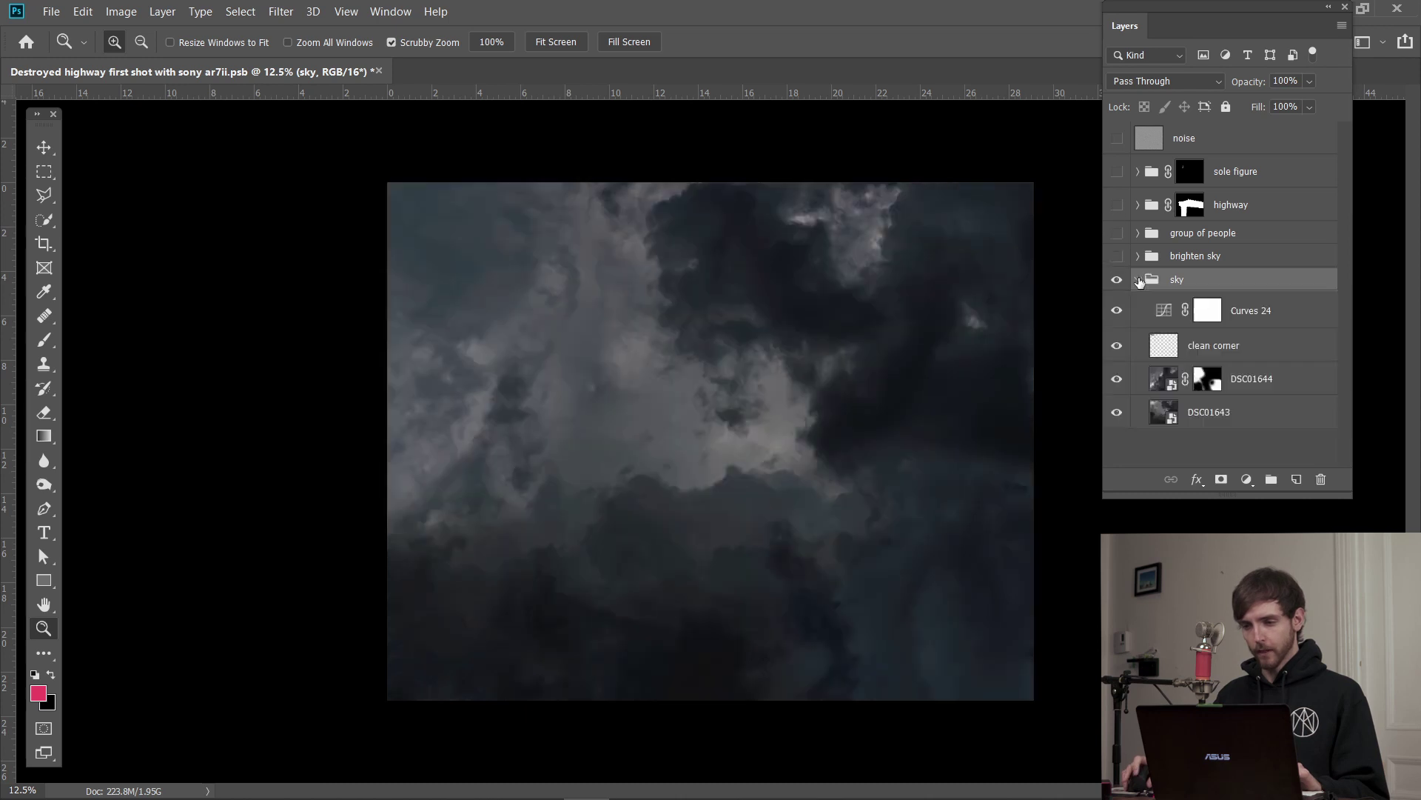
drag(1119, 312, 1117, 380)
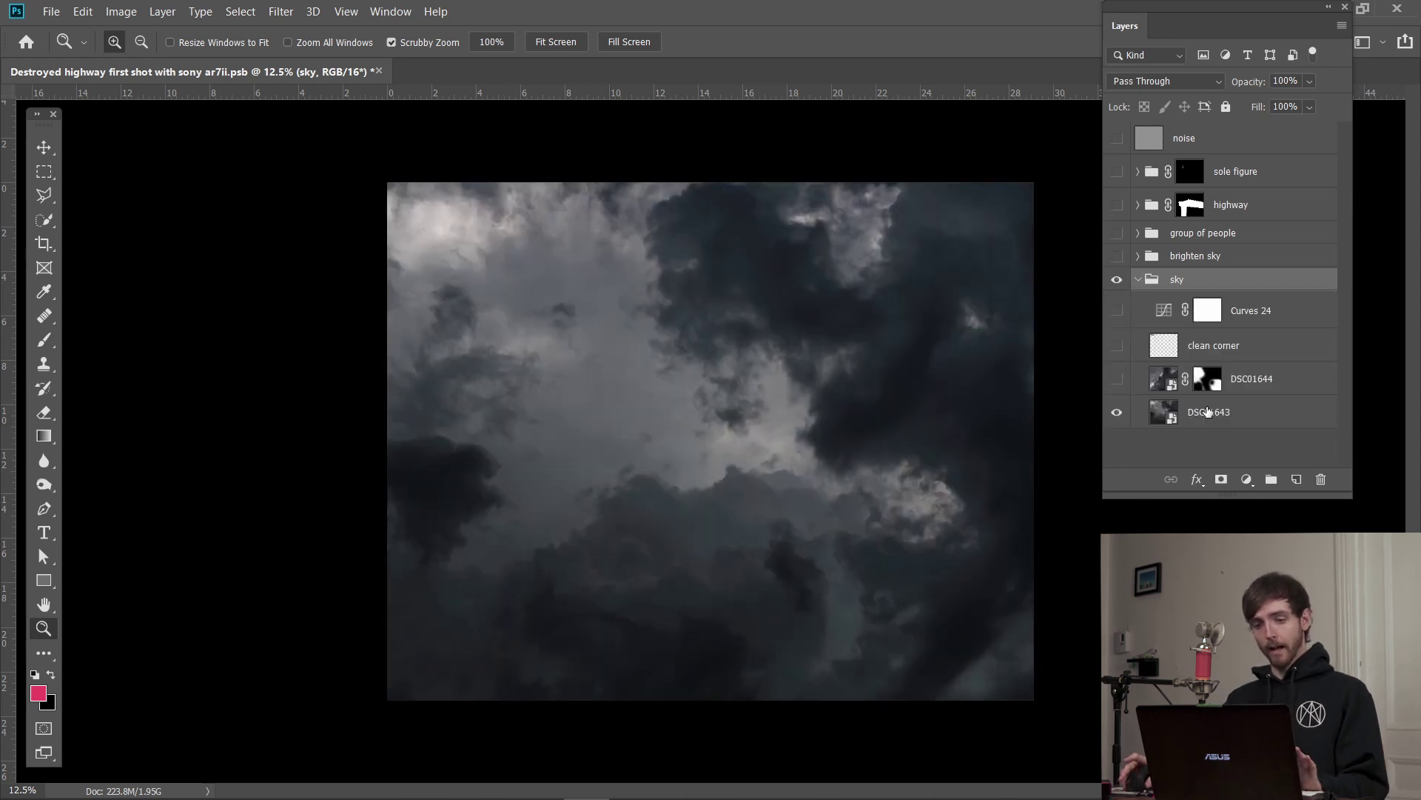
click(1208, 411)
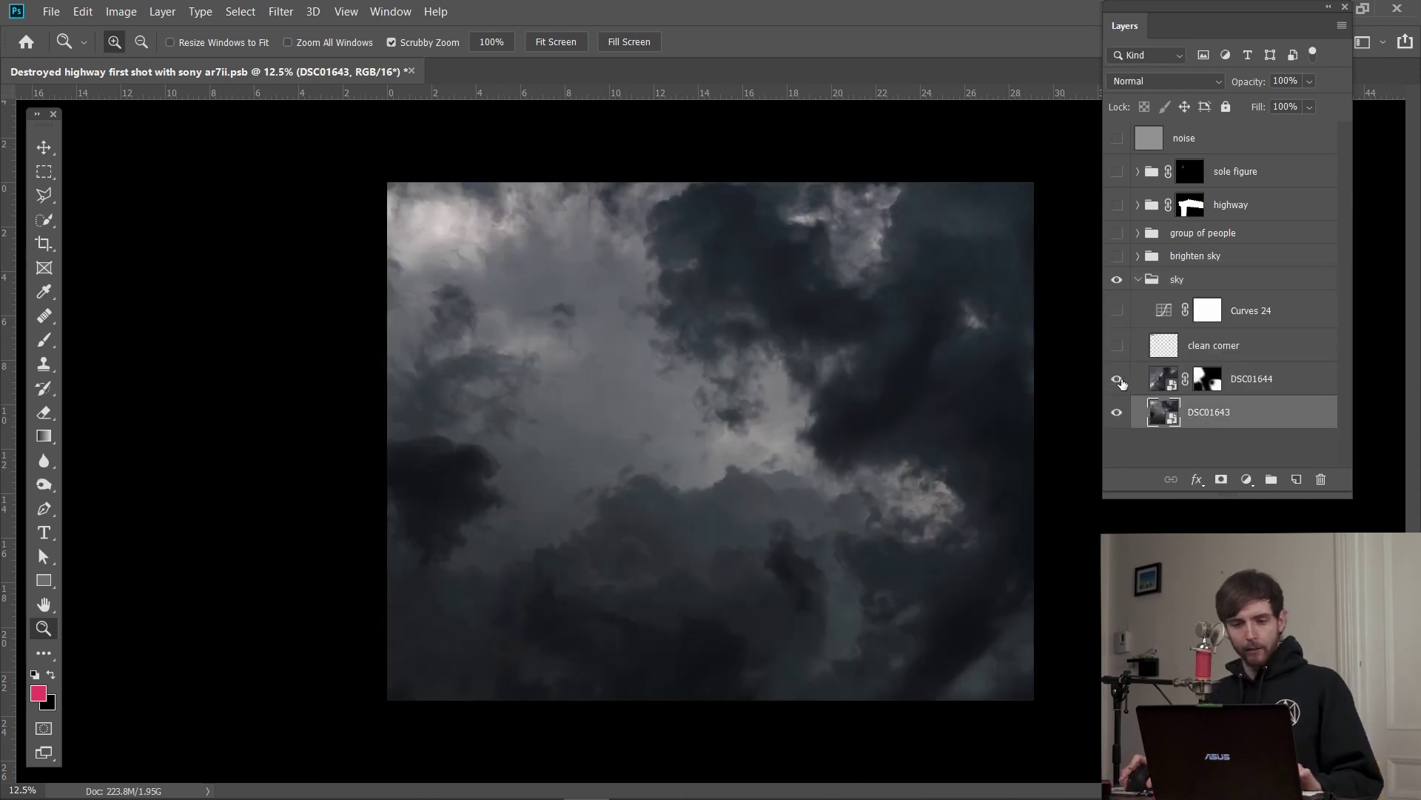
- Show DSC01644 again and toggle its mask off and back on to compare
click(1206, 379)
right_click(1205, 380)
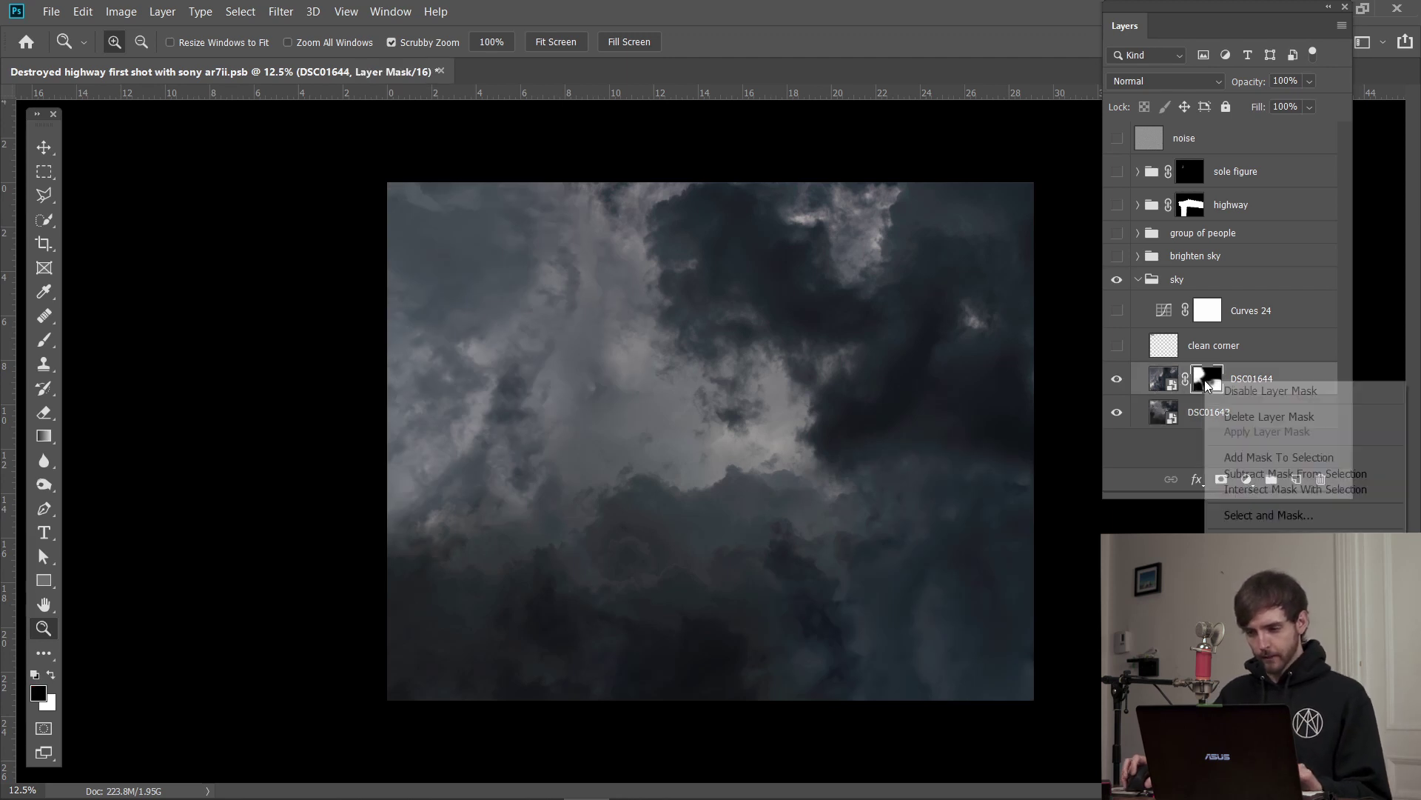
click(1270, 391)
shift+click(1207, 379)
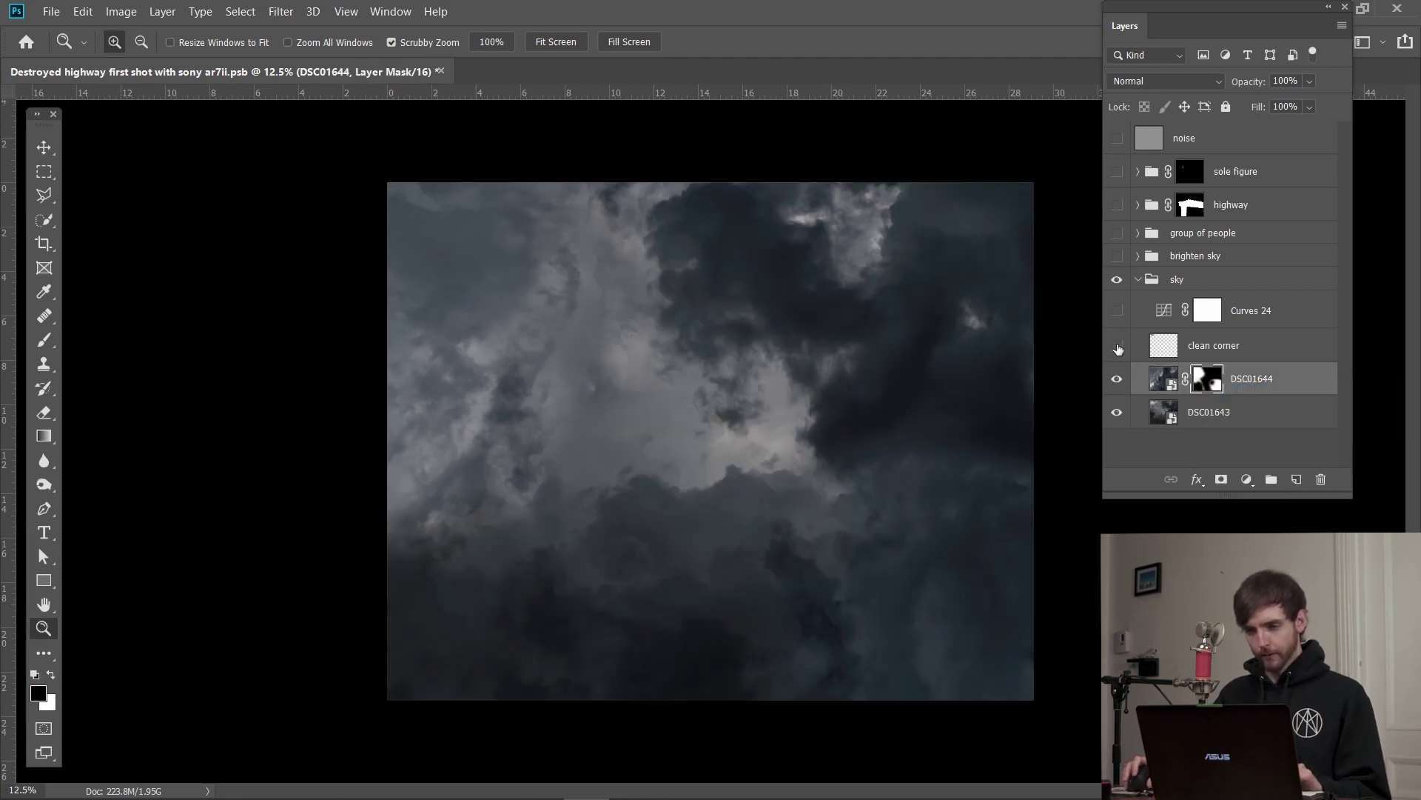
- Restore Curves 24 and clean corner, collapse sky, and select the brighten sky group
click(1117, 315)
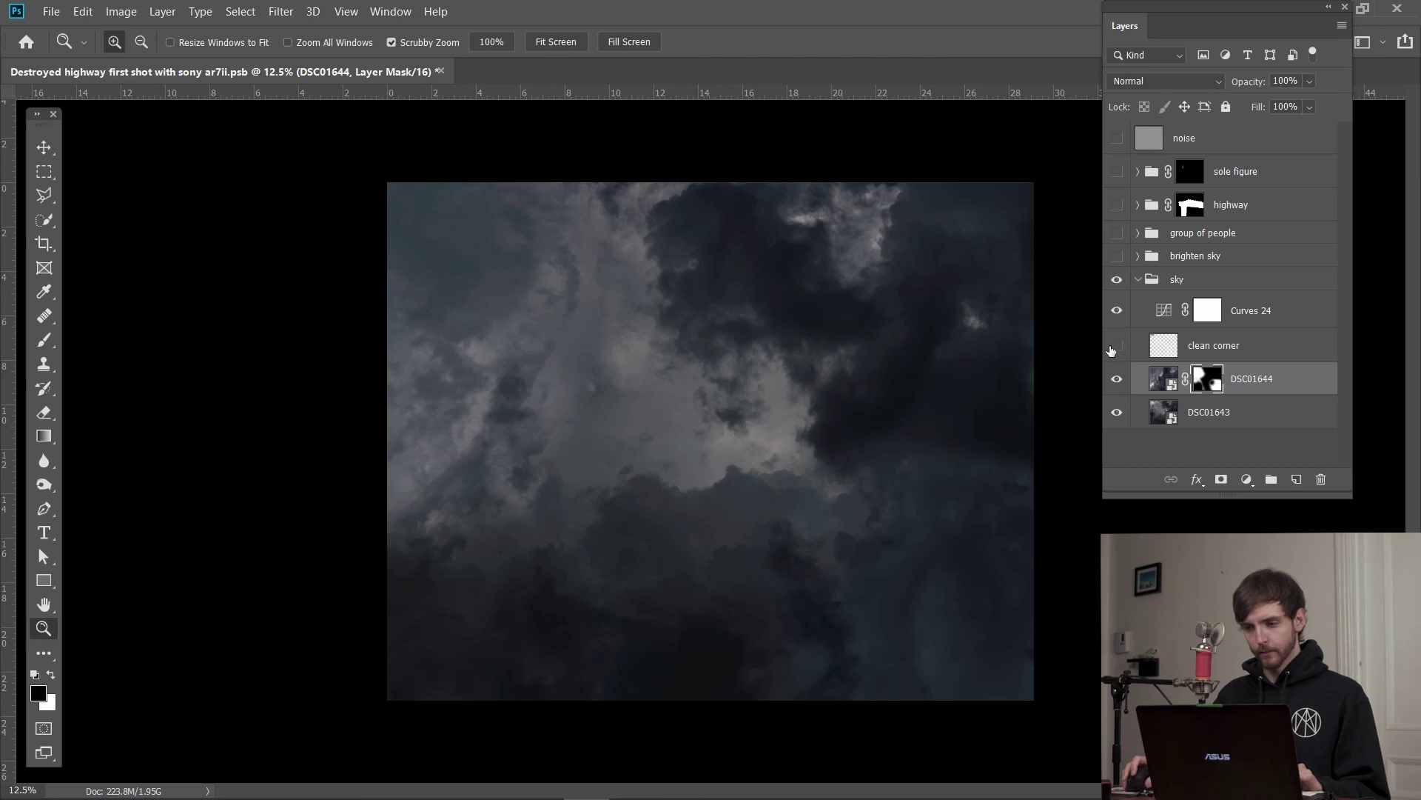
click(1116, 351)
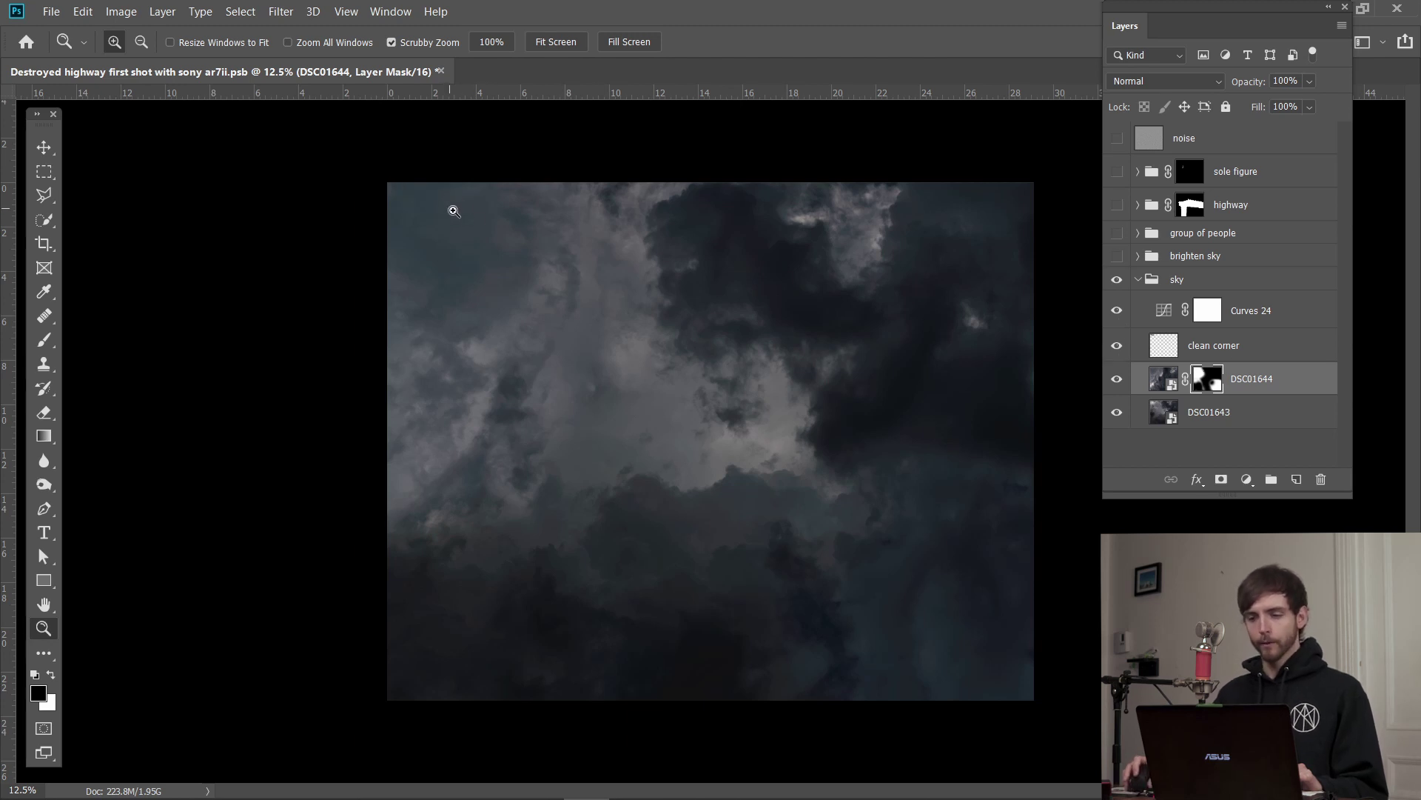
click(1117, 346)
click(1117, 346)
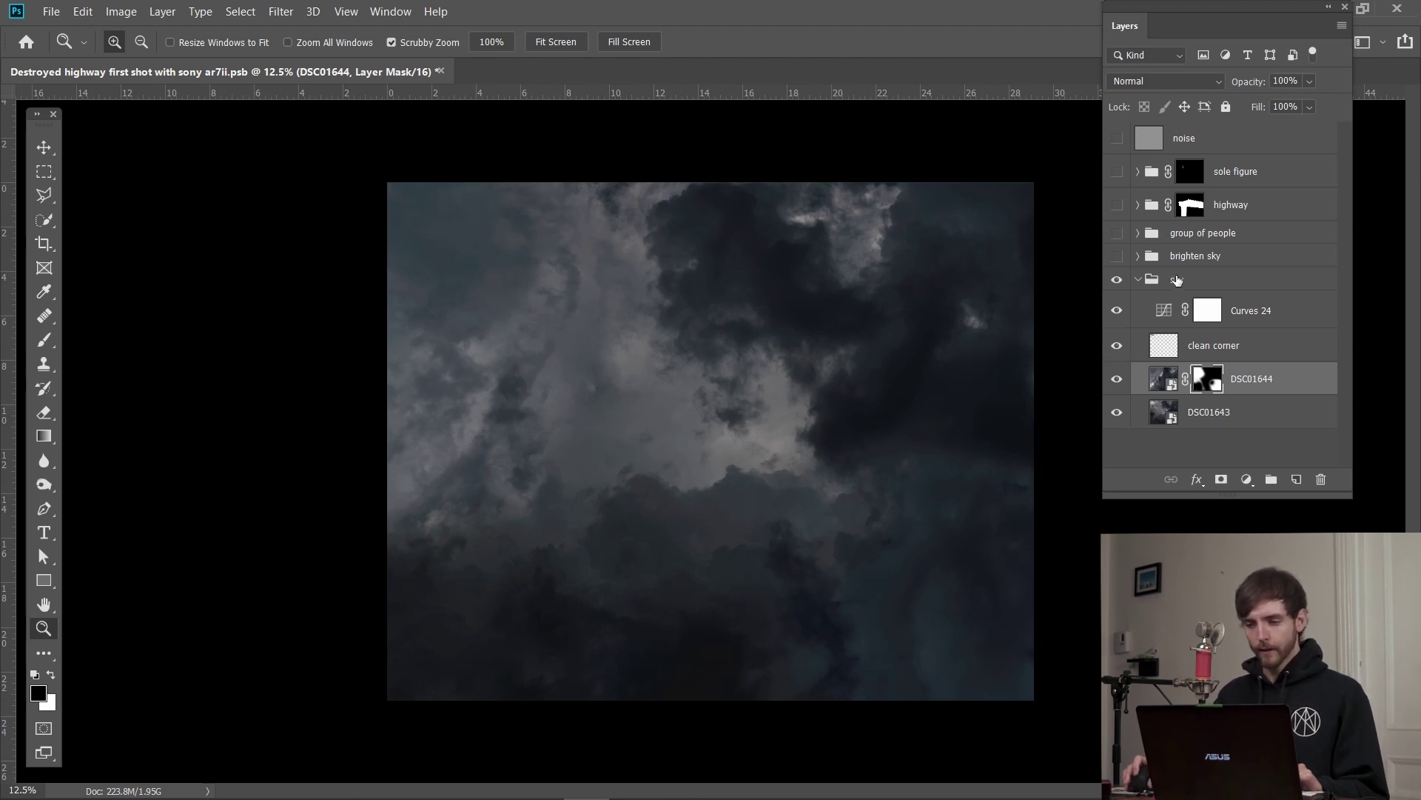
click(1138, 279)
click(1132, 258)
click(1117, 256)
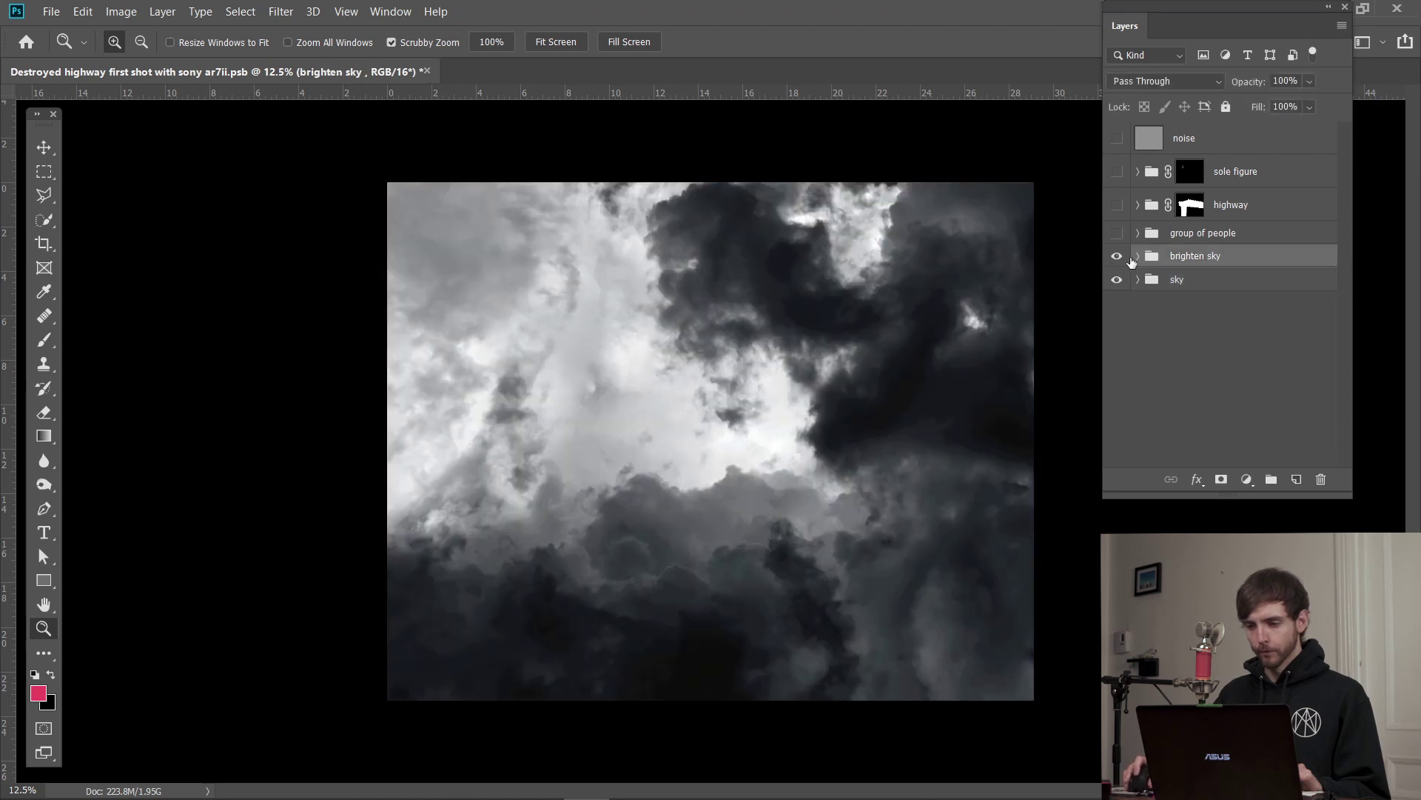
click(1138, 256)
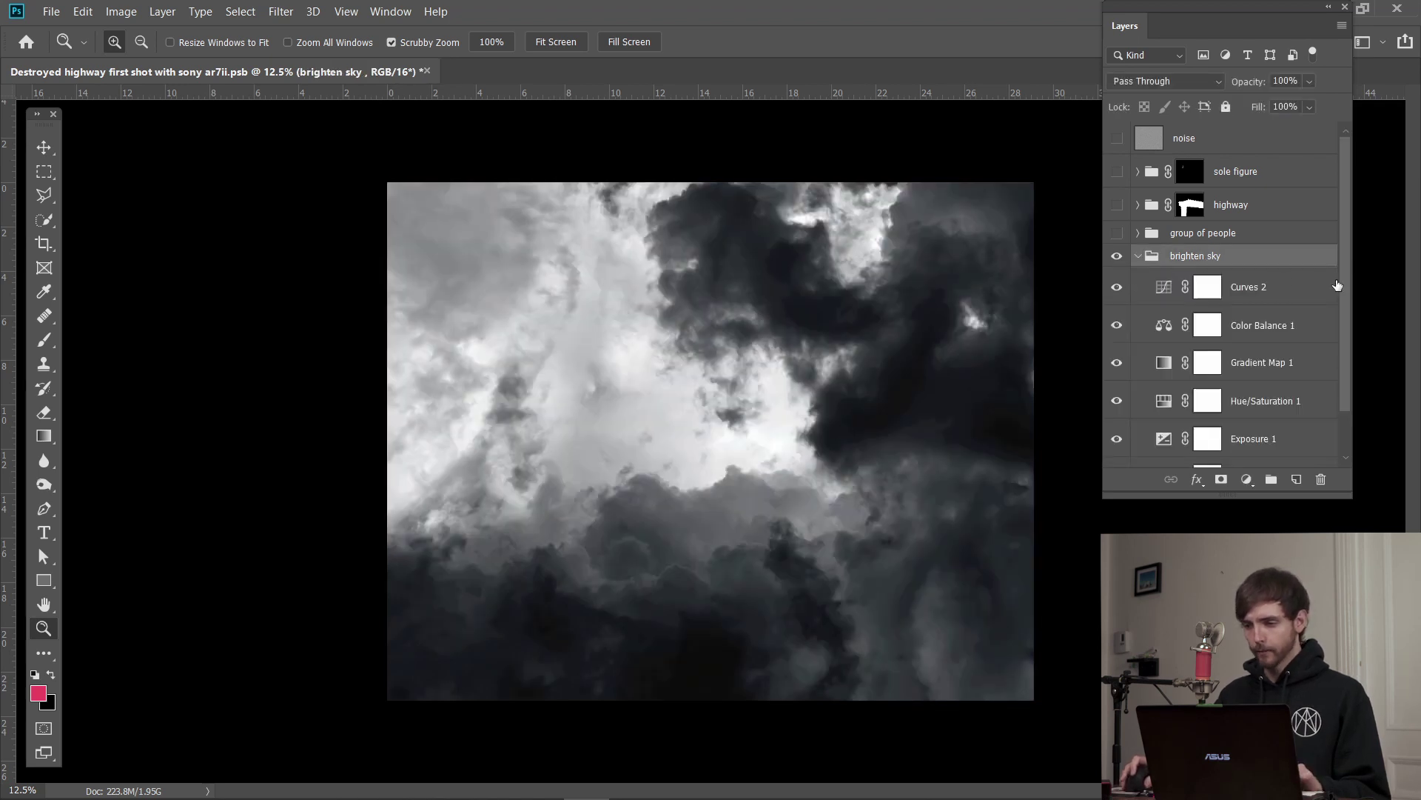
drag(1343, 286, 1345, 335)
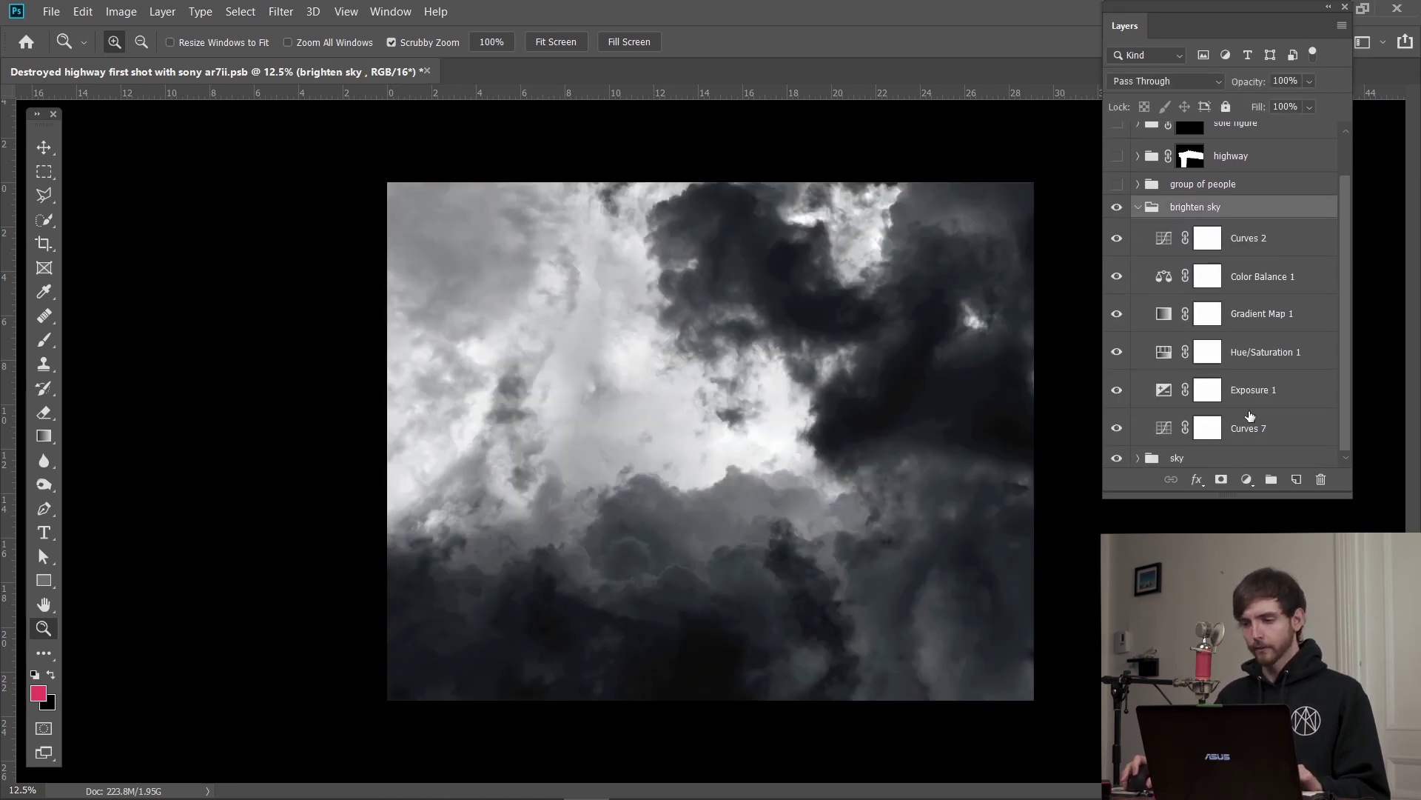
click(1265, 361)
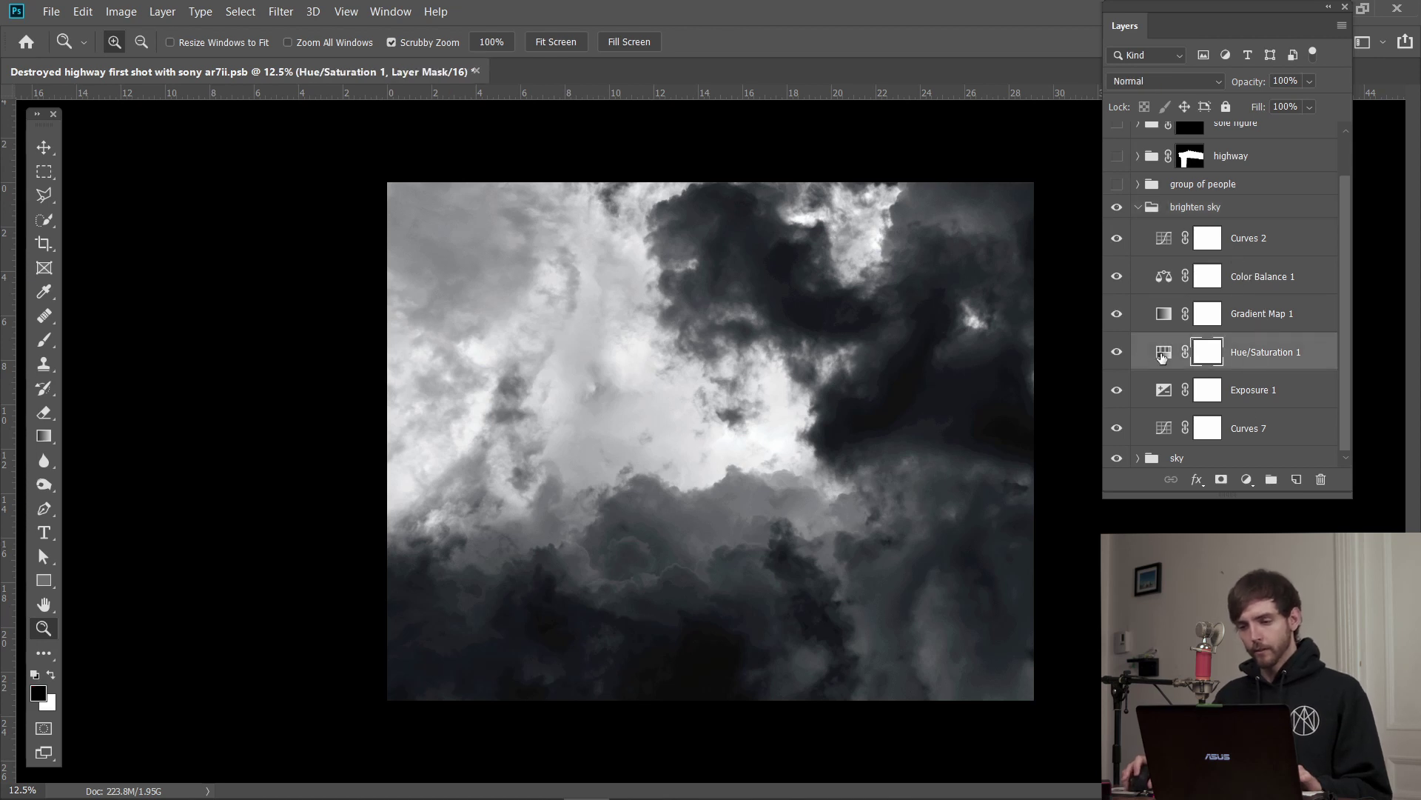
click(1119, 353)
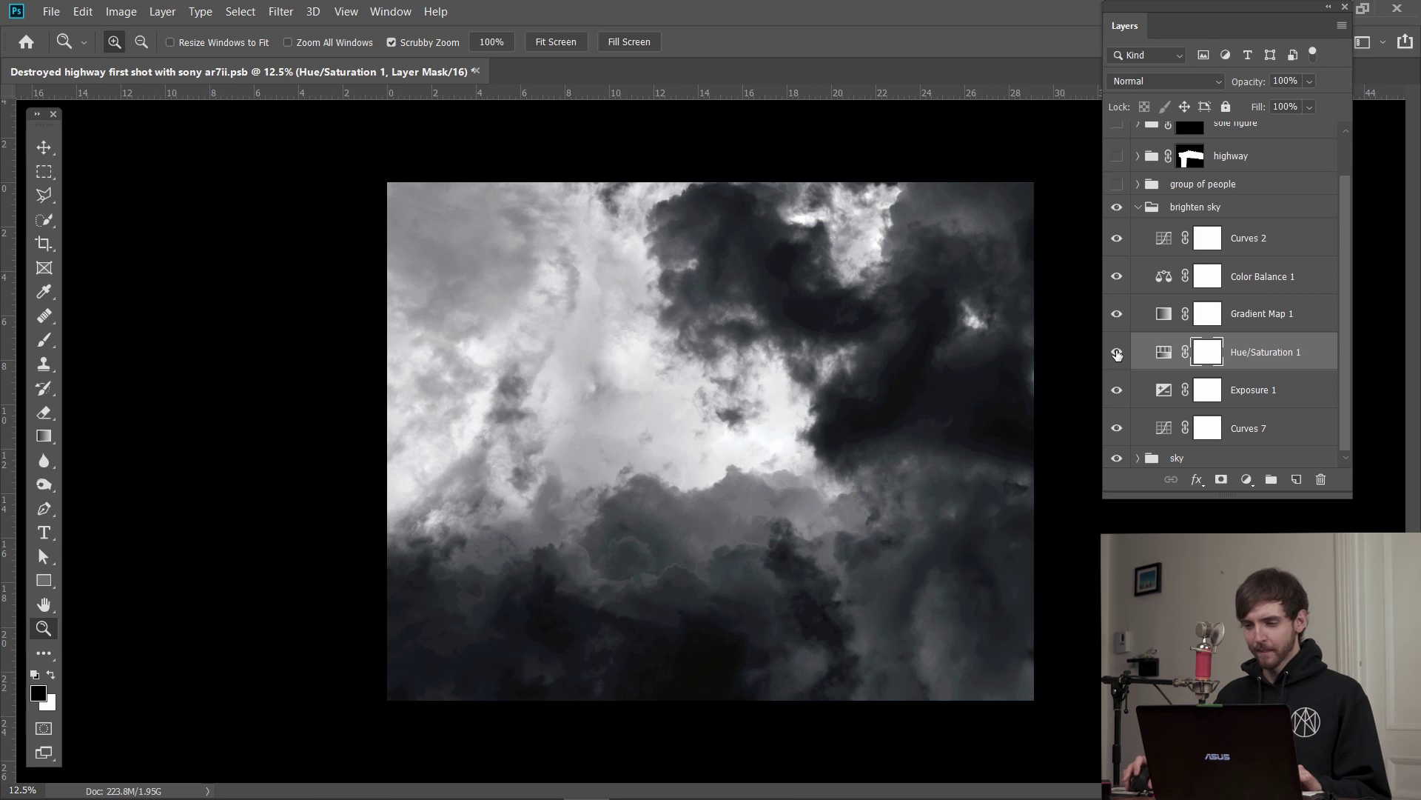
click(1138, 208)
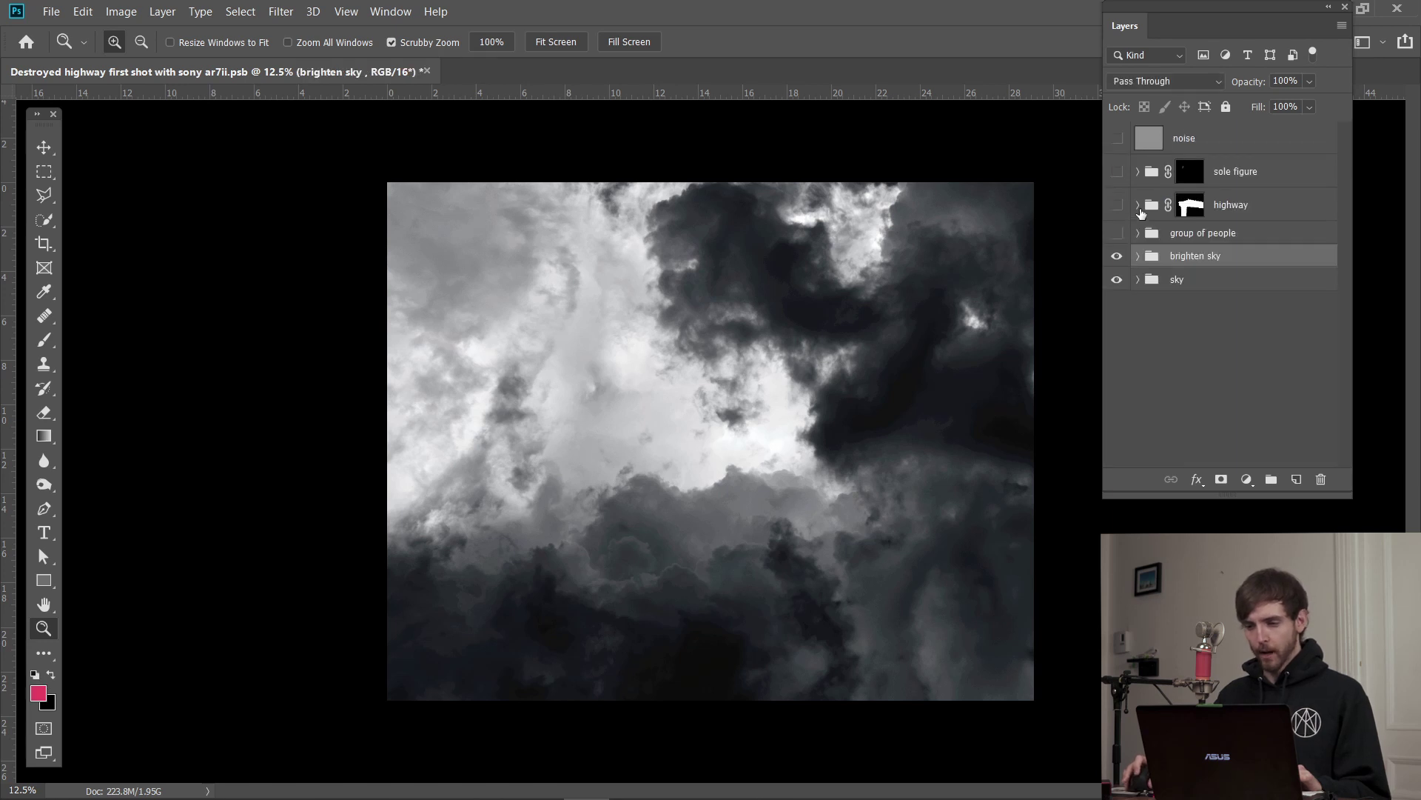
click(1118, 256)
click(1117, 256)
click(1138, 280)
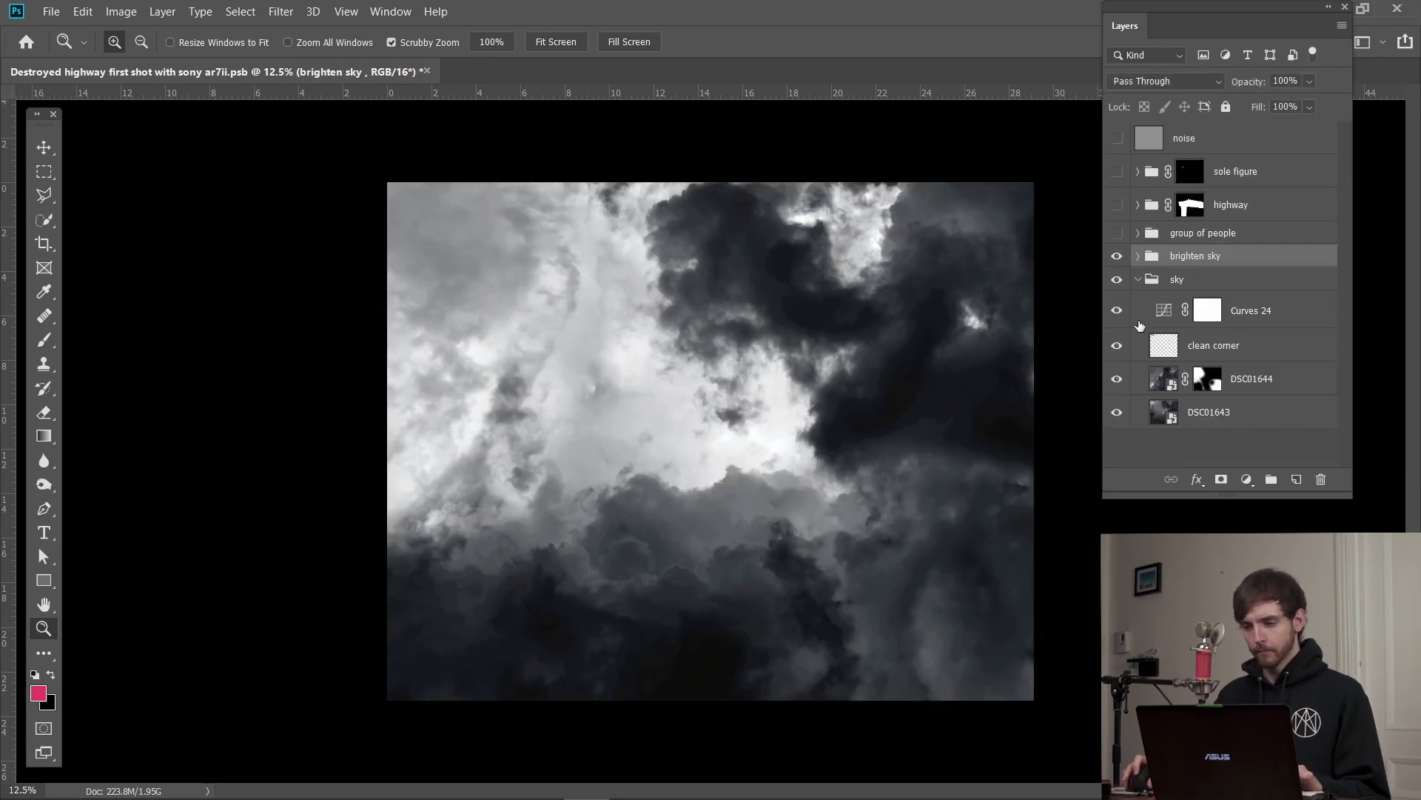
click(1139, 280)
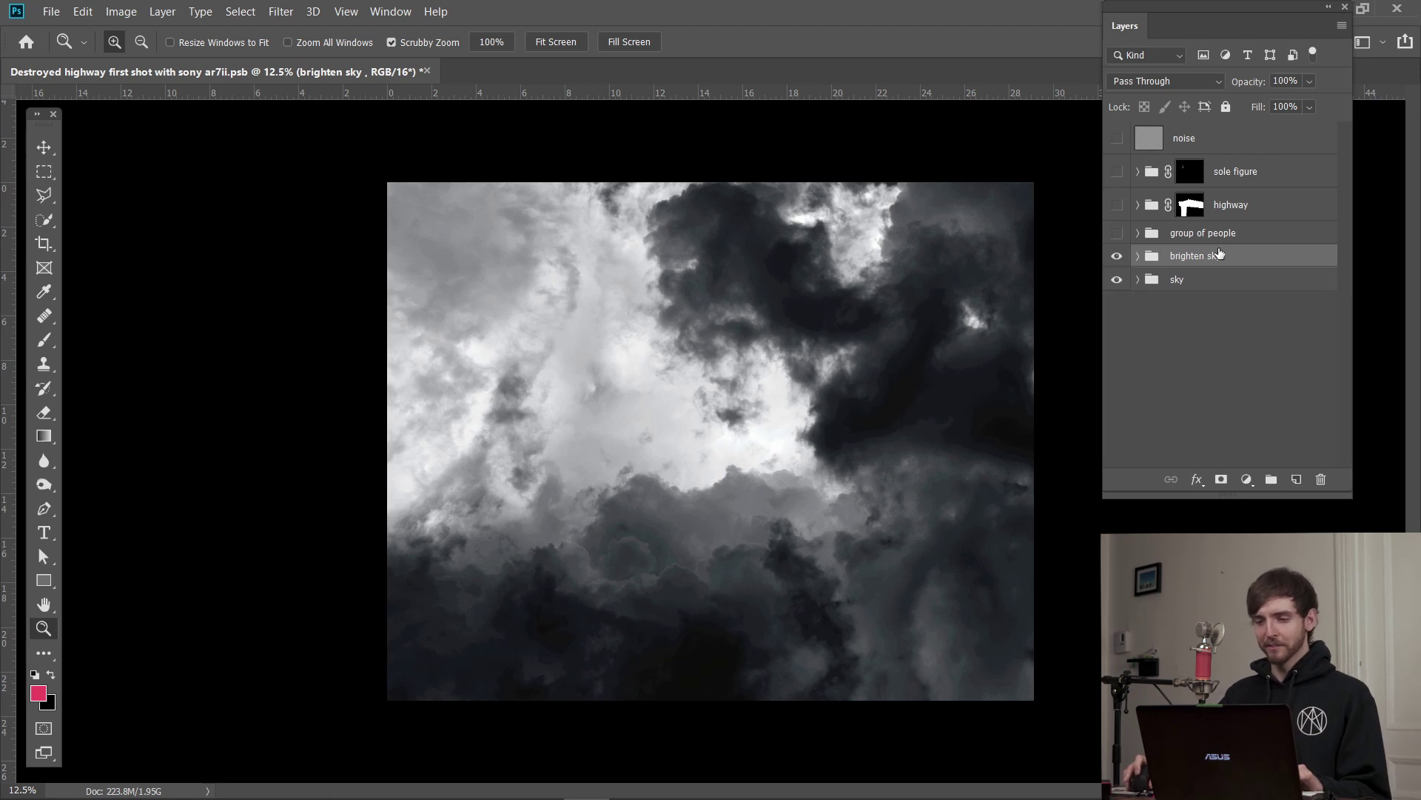
- Show group of people, briefly toggle the highway group, then expand group of people
click(1118, 234)
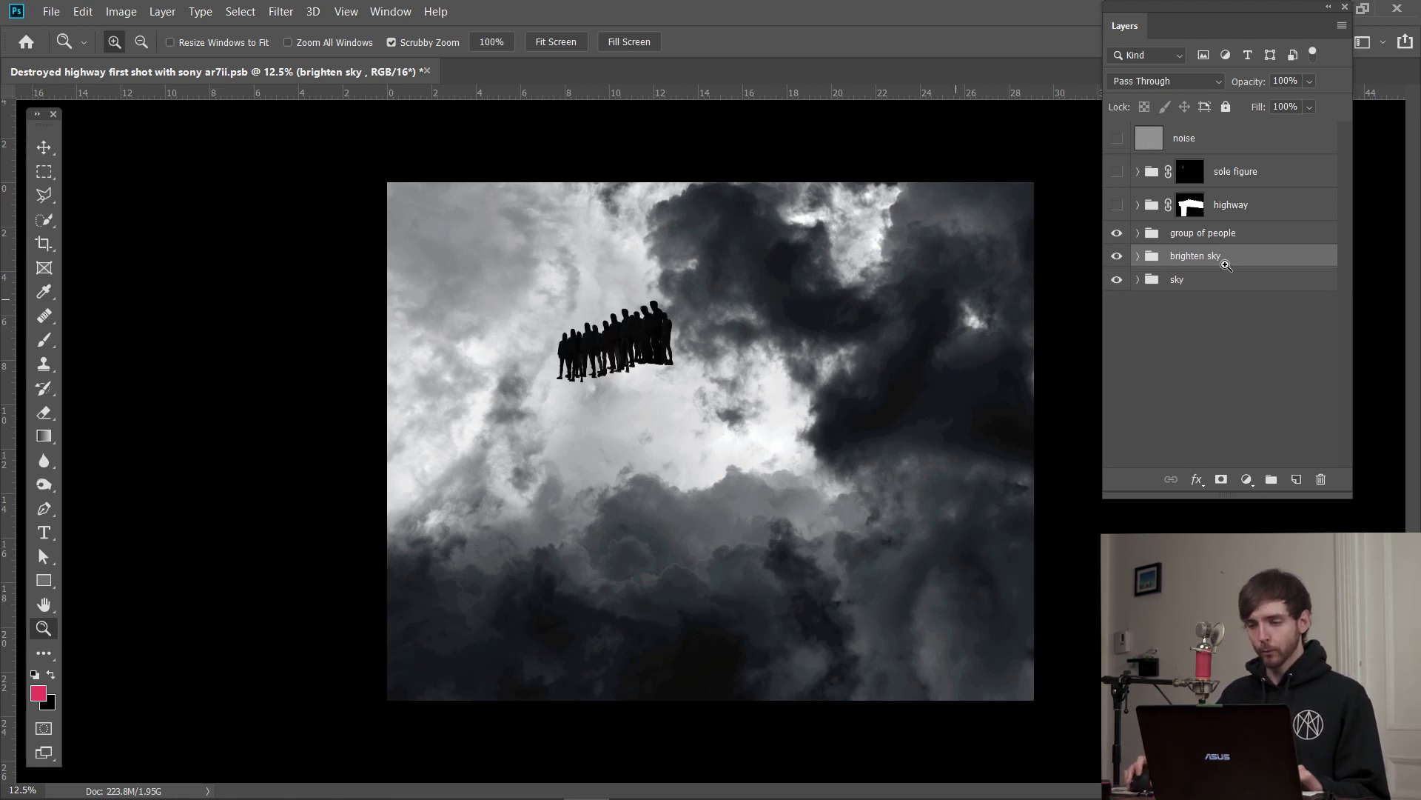
click(1214, 234)
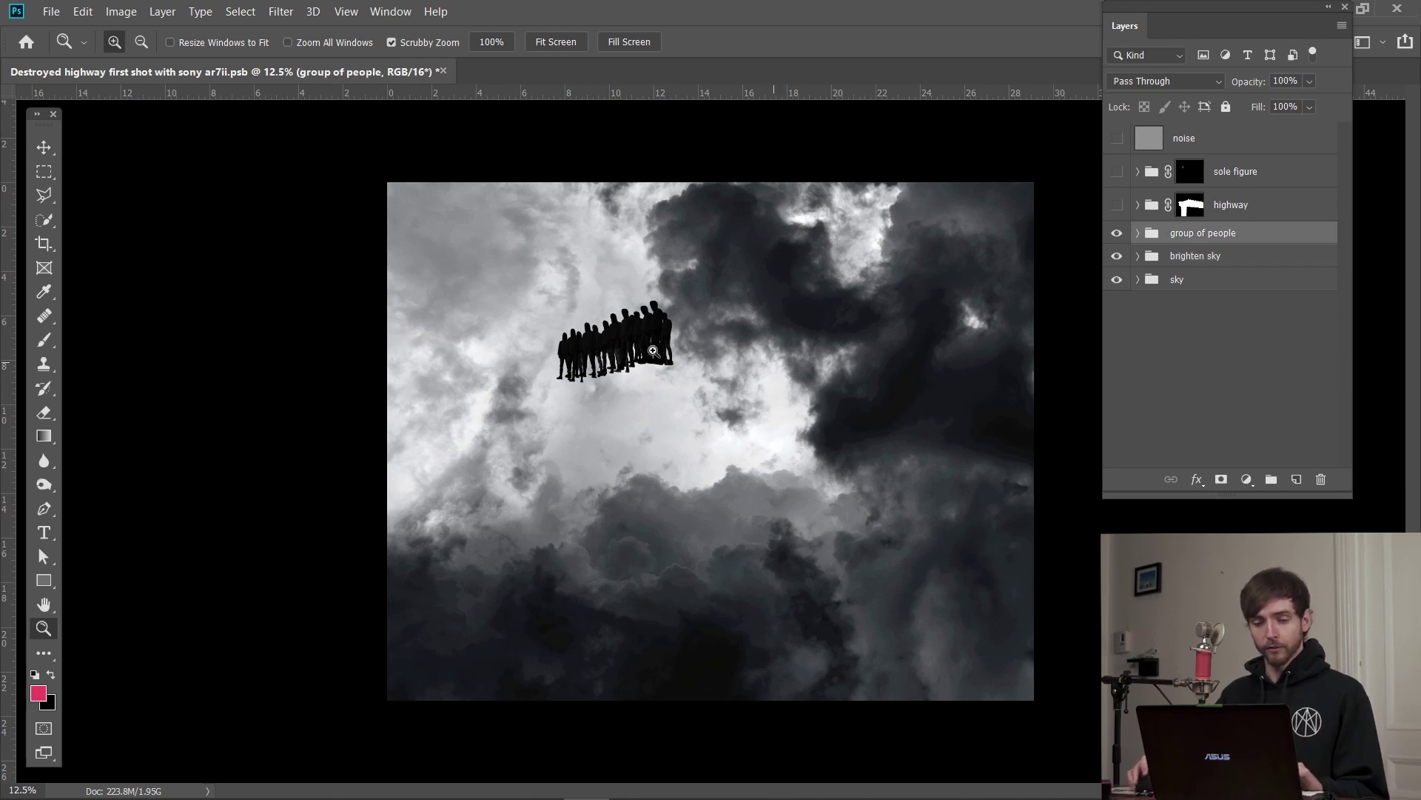
click(1212, 209)
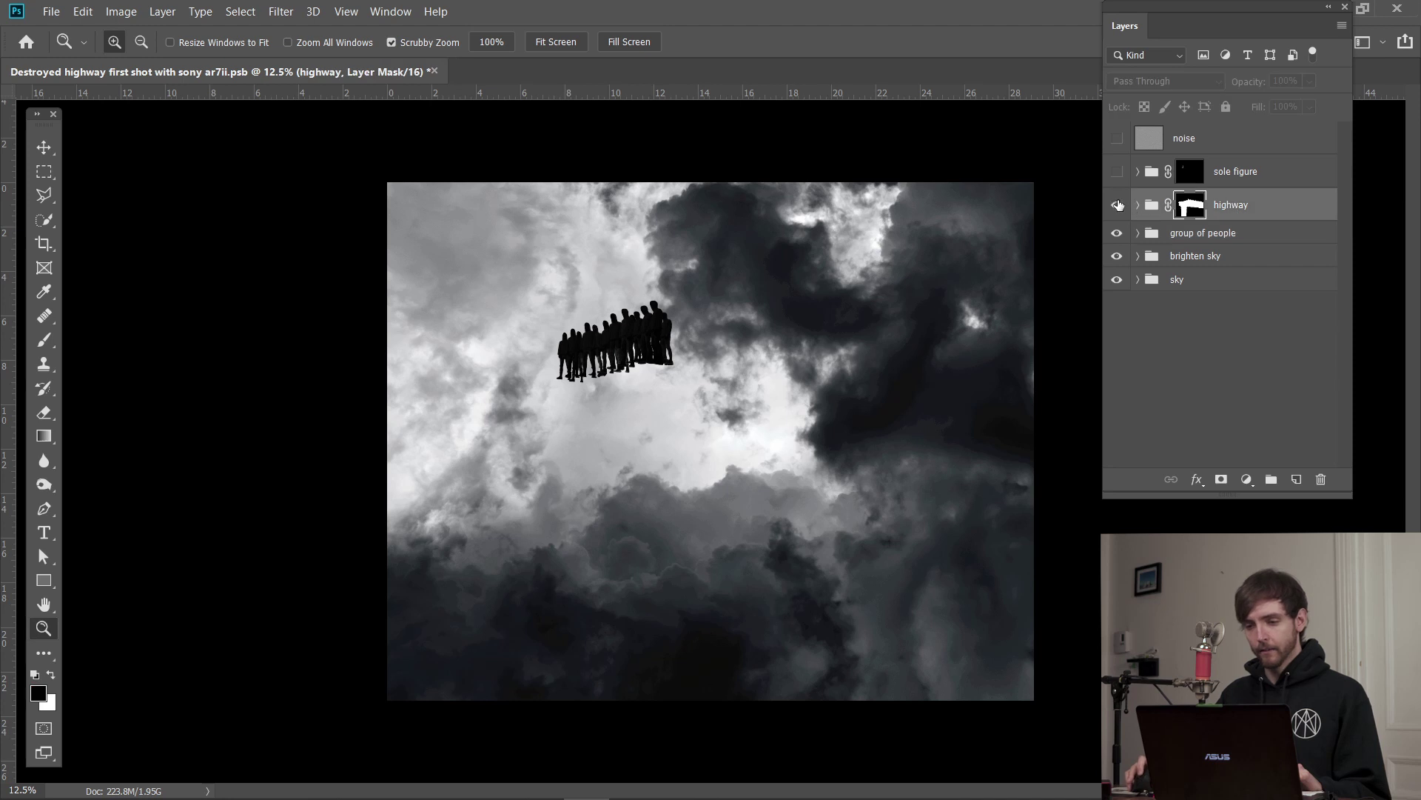
click(1117, 205)
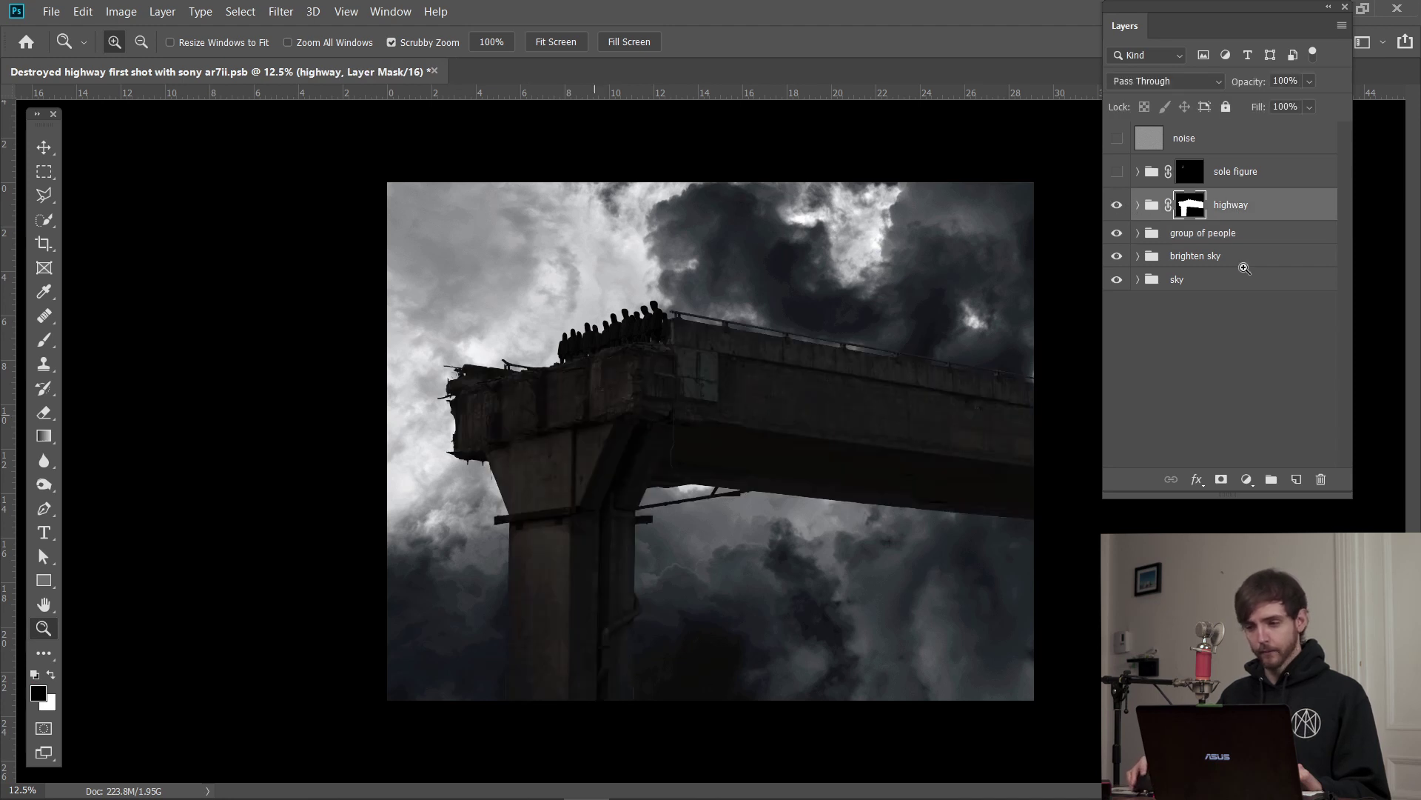
click(1117, 206)
click(1138, 234)
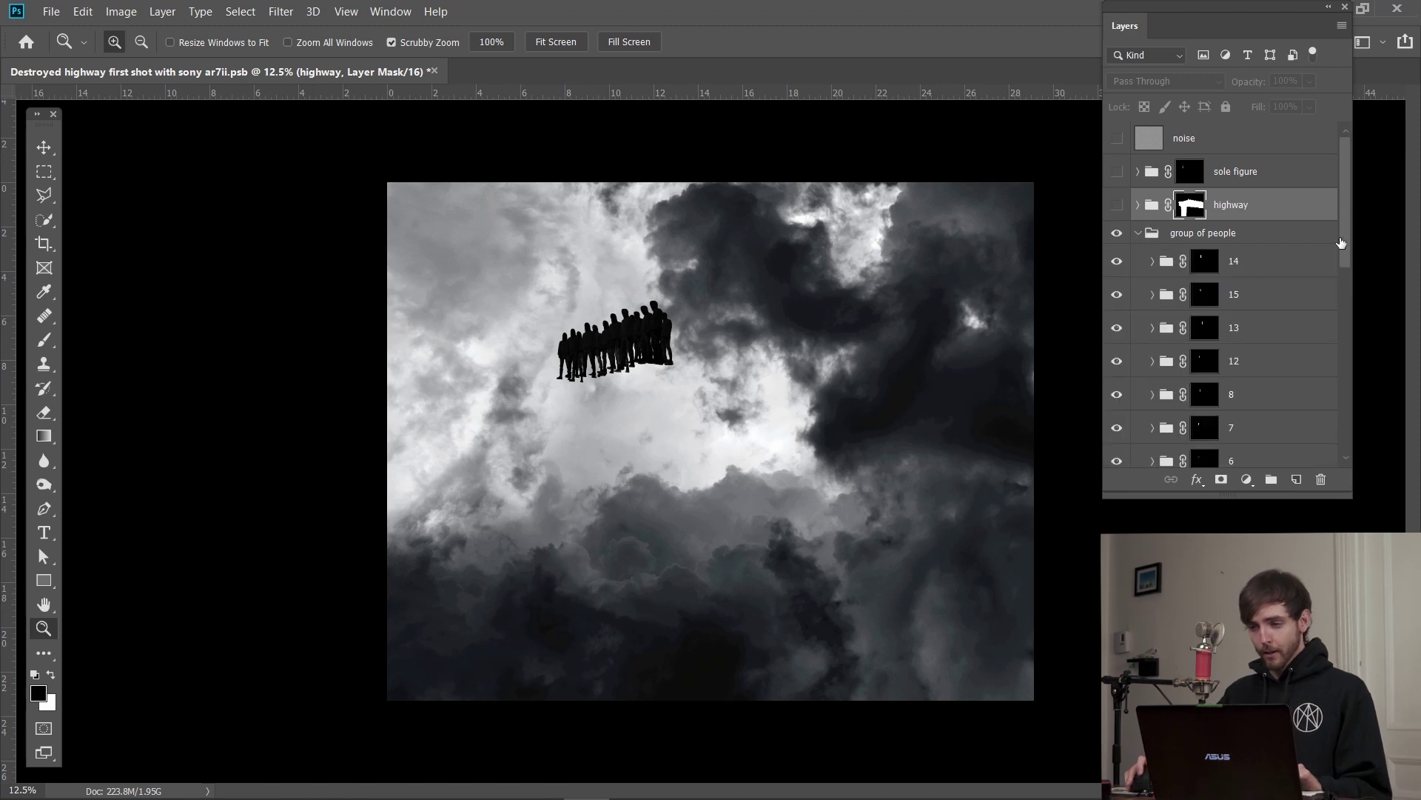
- Hide sub-groups 14, 15, 13, 12 and layers 3, 1 copy, 1, 9, 11 copy through 2 copy
scroll(1340, 251, down, 1)
click(1132, 216)
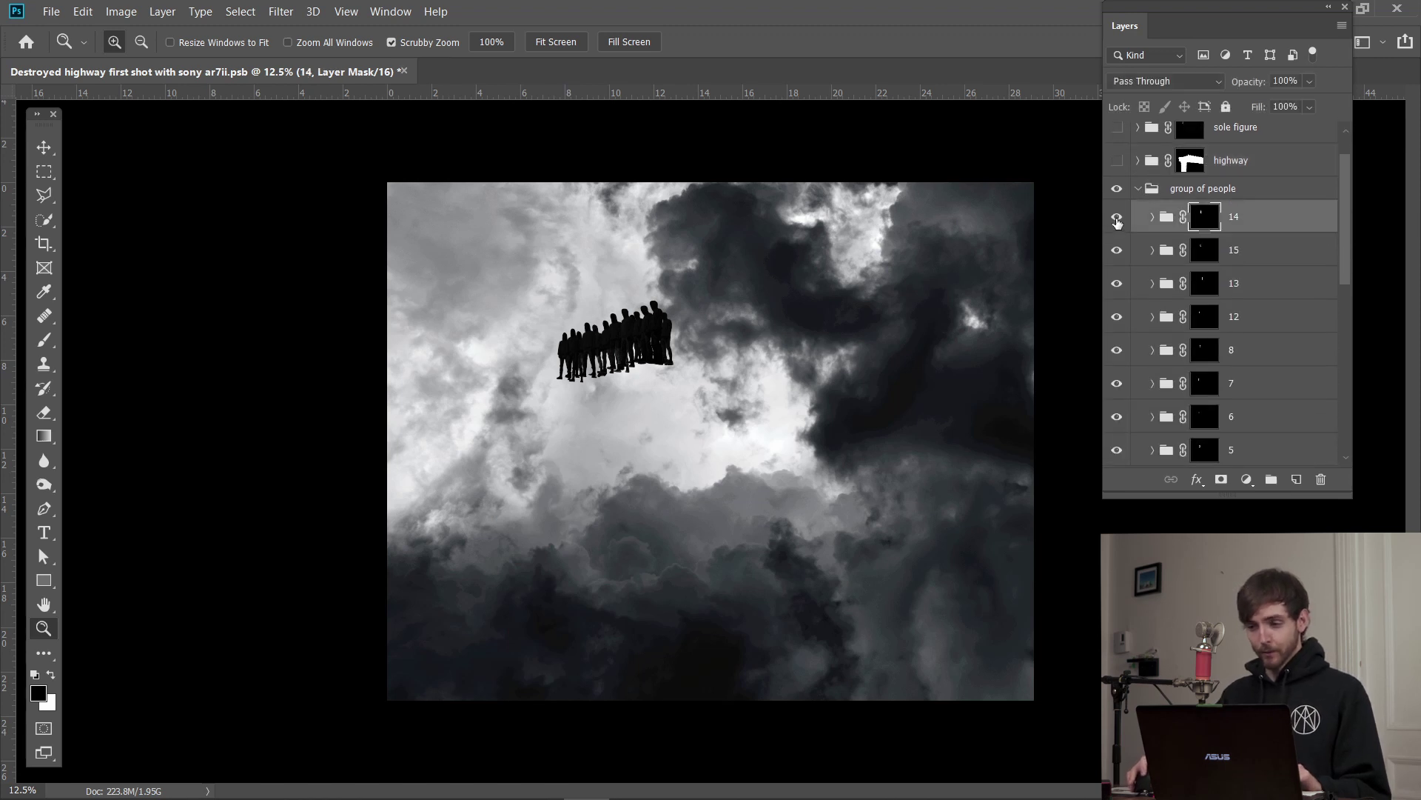
drag(1117, 217, 1117, 449)
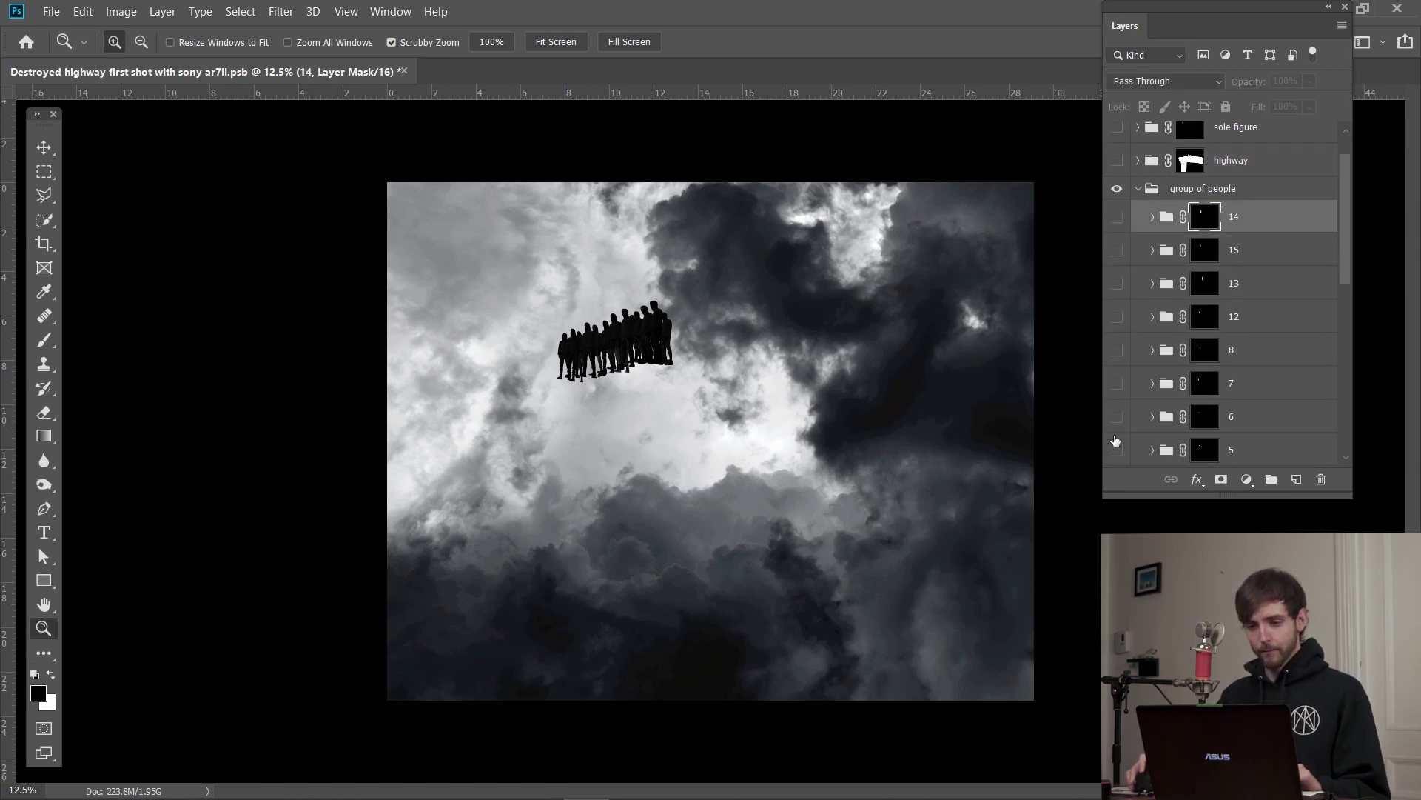
drag(1347, 240, 1344, 321)
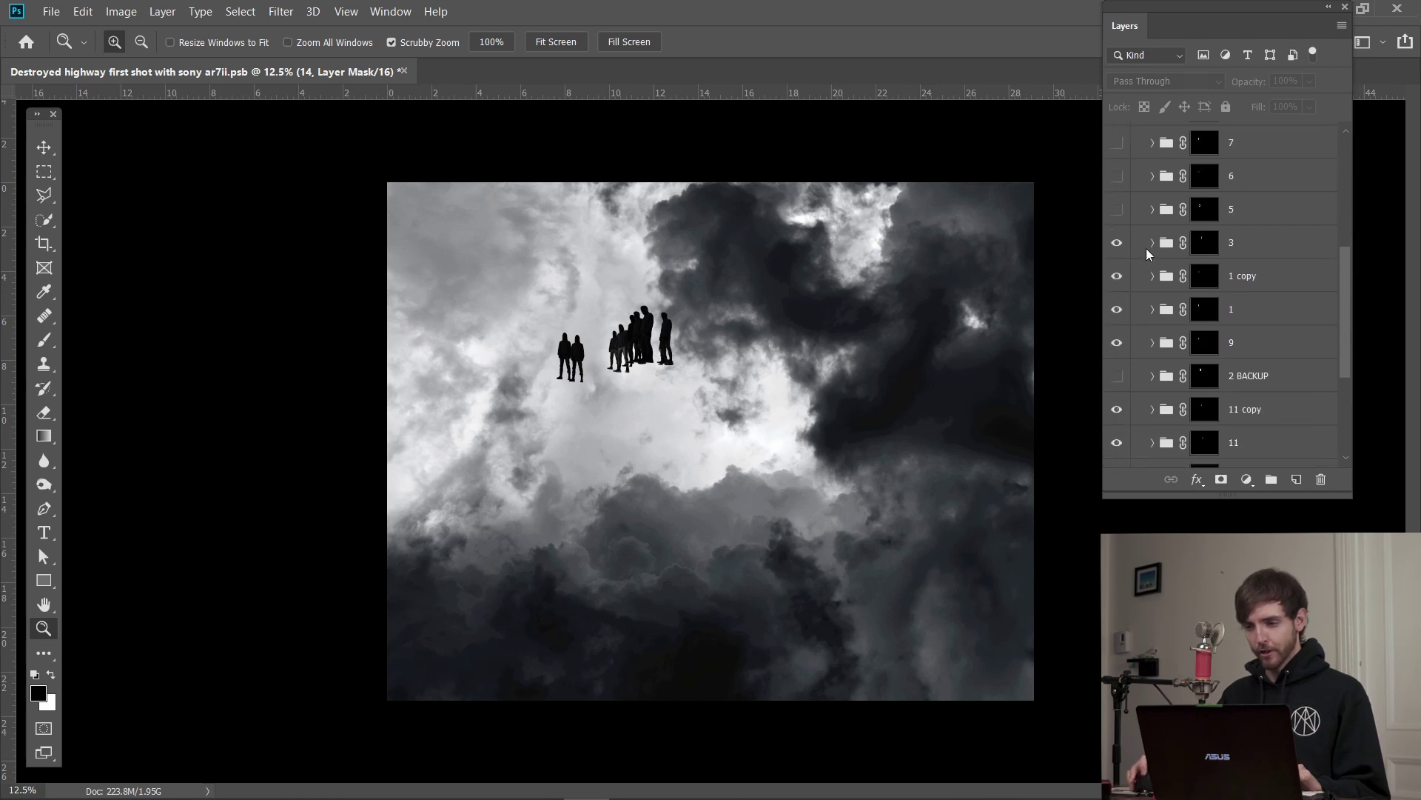
click(1118, 242)
drag(1118, 277, 1118, 344)
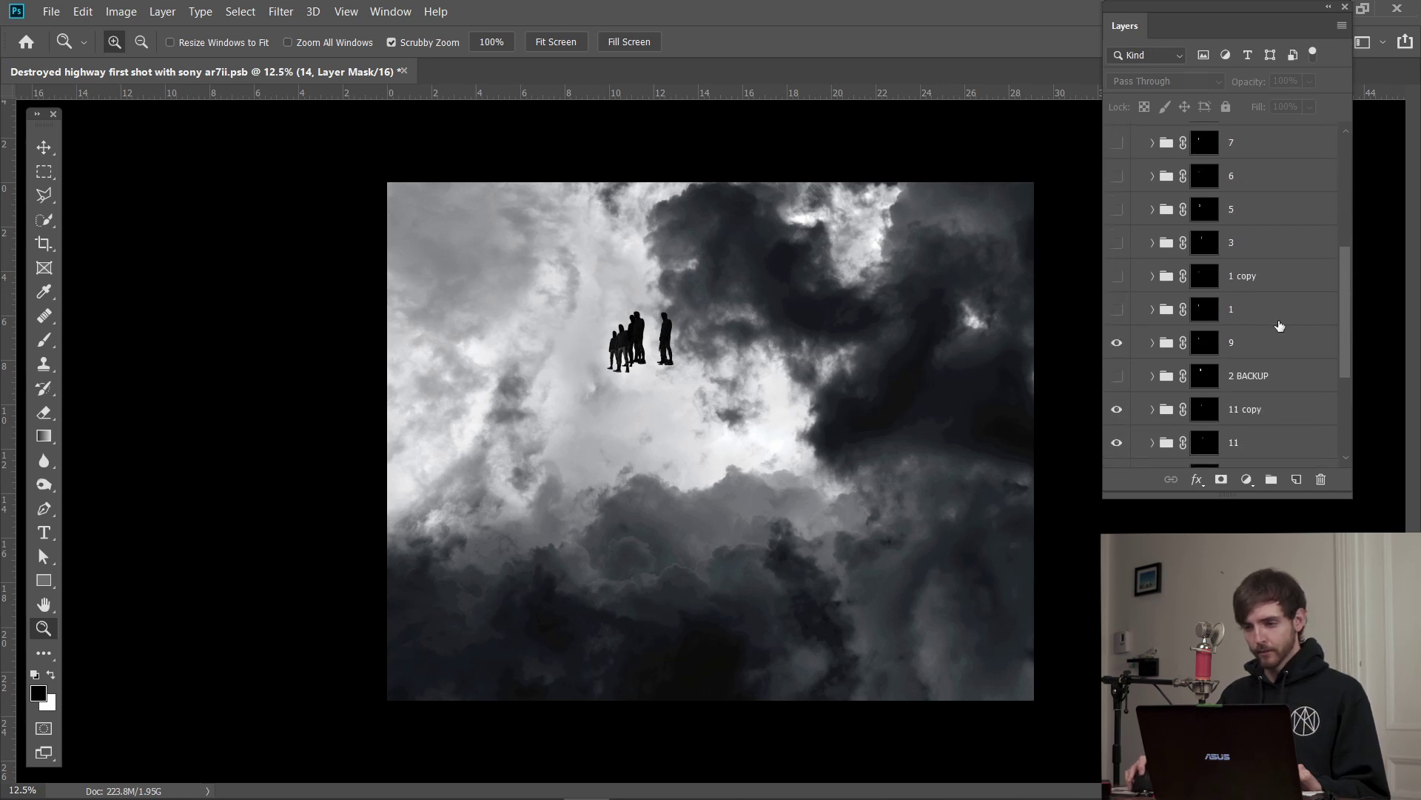
scroll(1345, 361, down, 2)
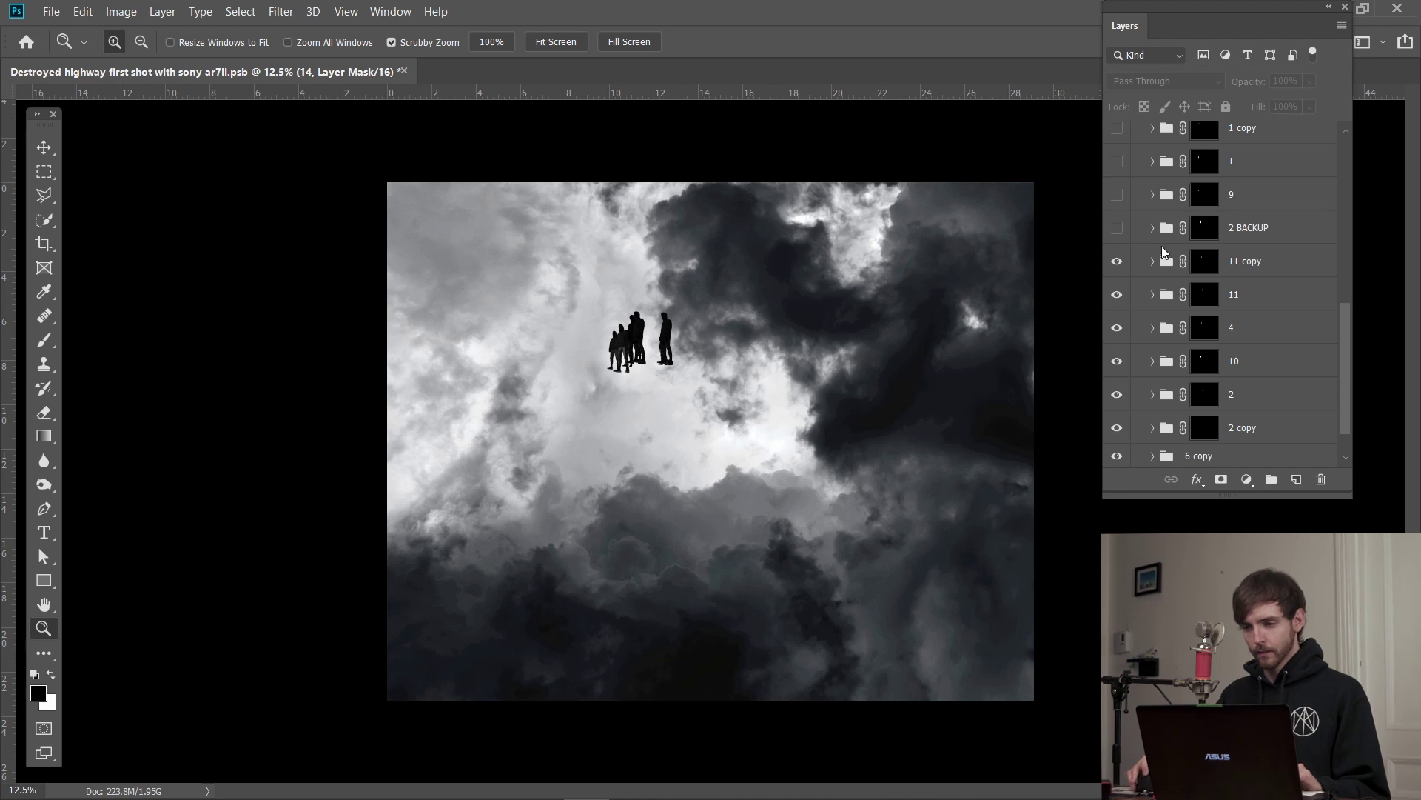
drag(1120, 265, 1118, 392)
scroll(1340, 351, down, 1)
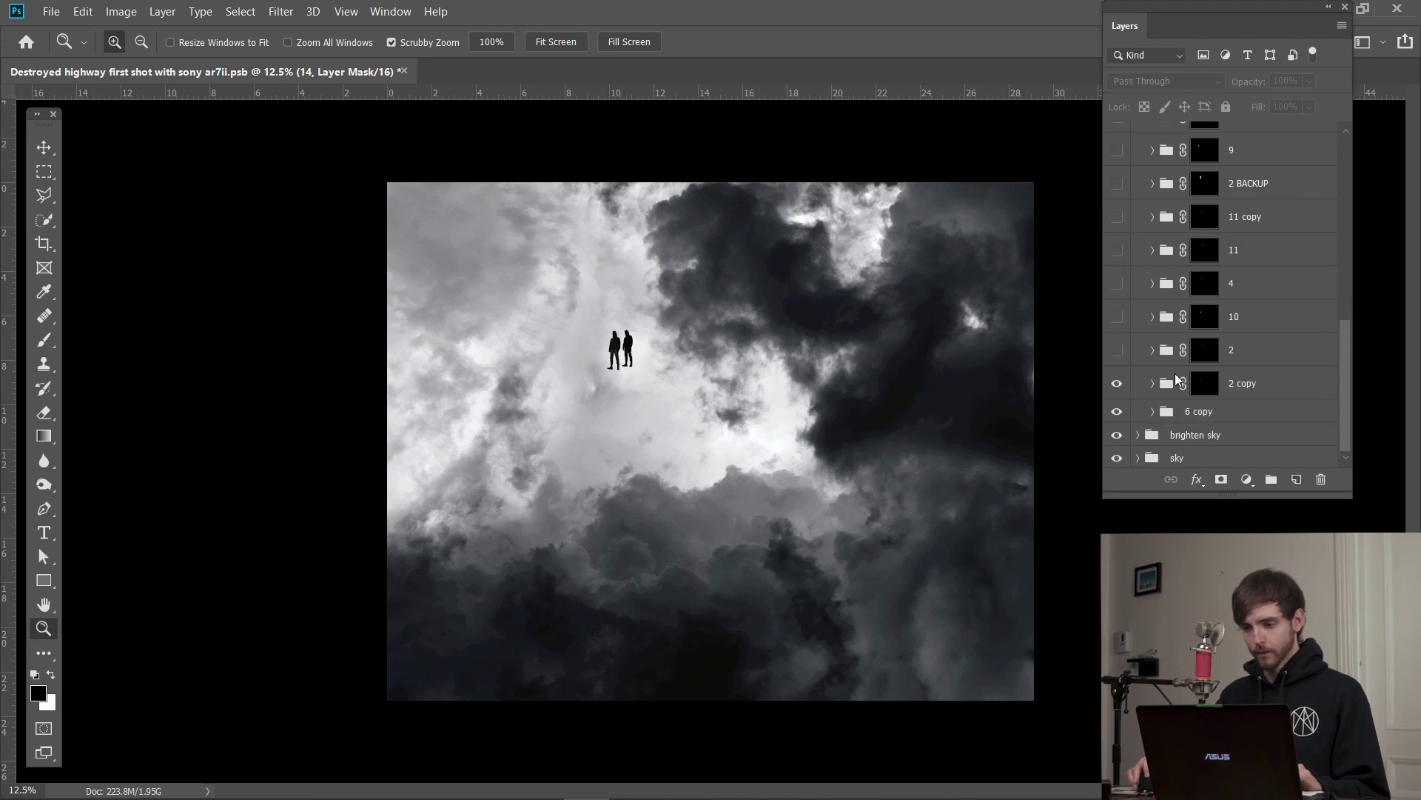
click(1118, 383)
- Show the 2 BACKUP figure, hide layer 6 copy, and disable the 2 BACKUP group mask
click(1168, 184)
click(1117, 184)
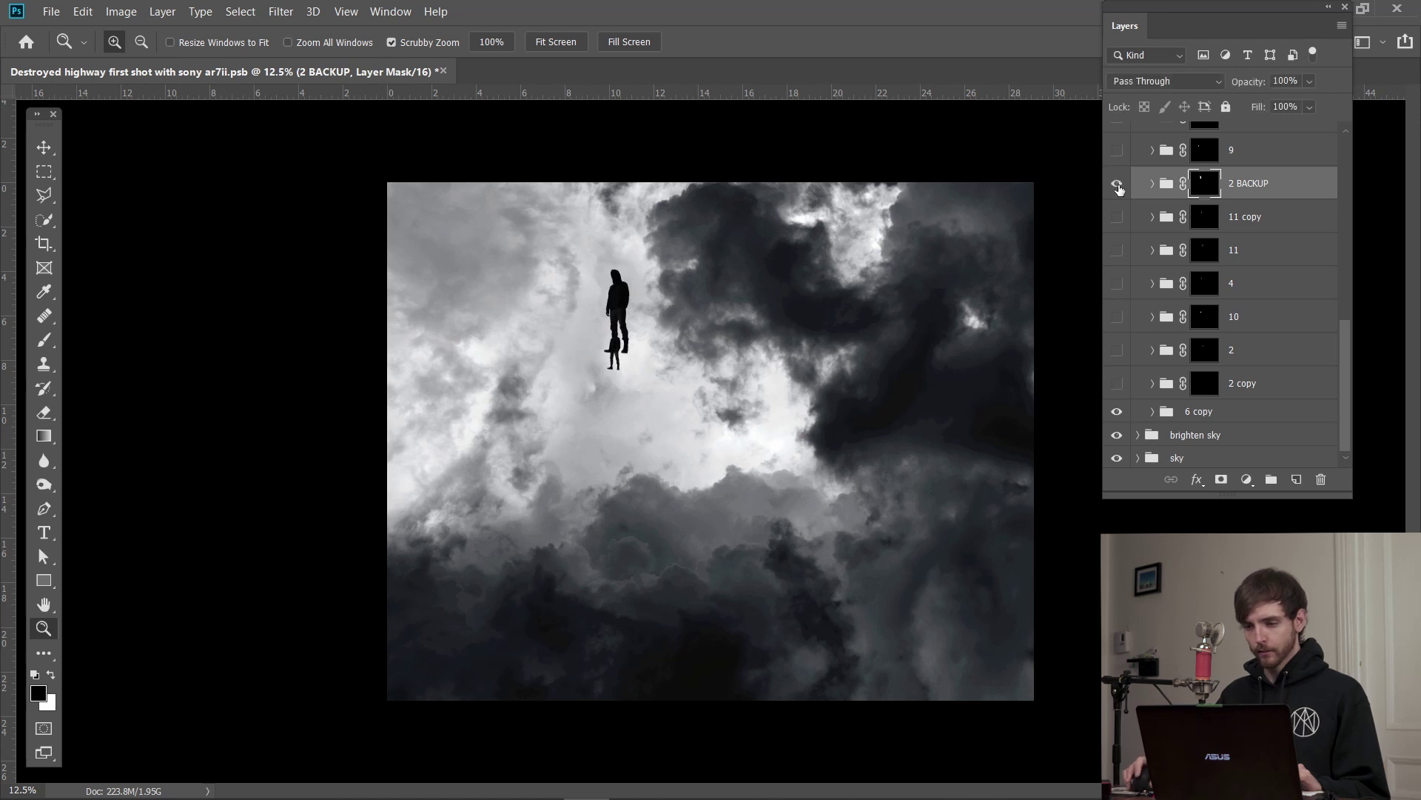
click(1117, 411)
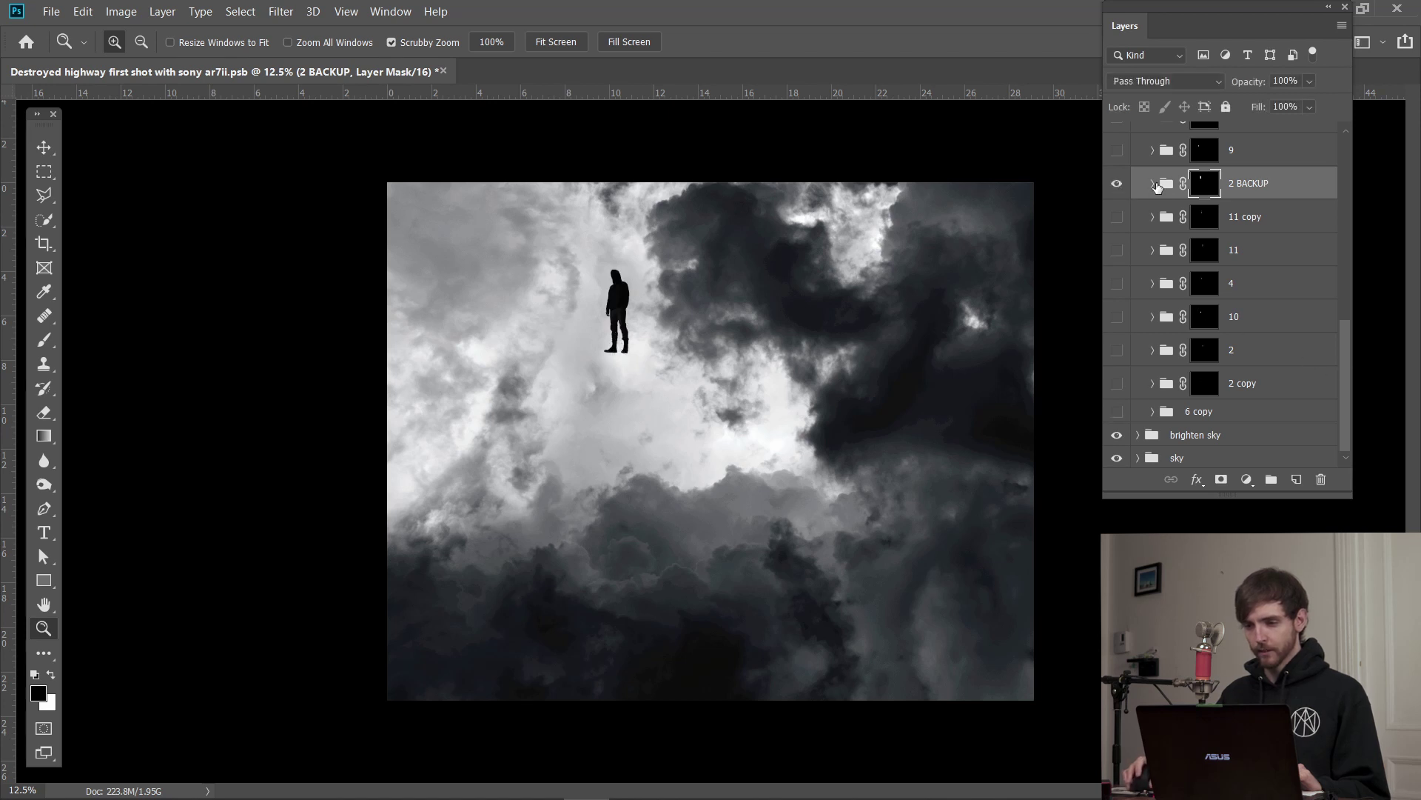
right_click(1203, 185)
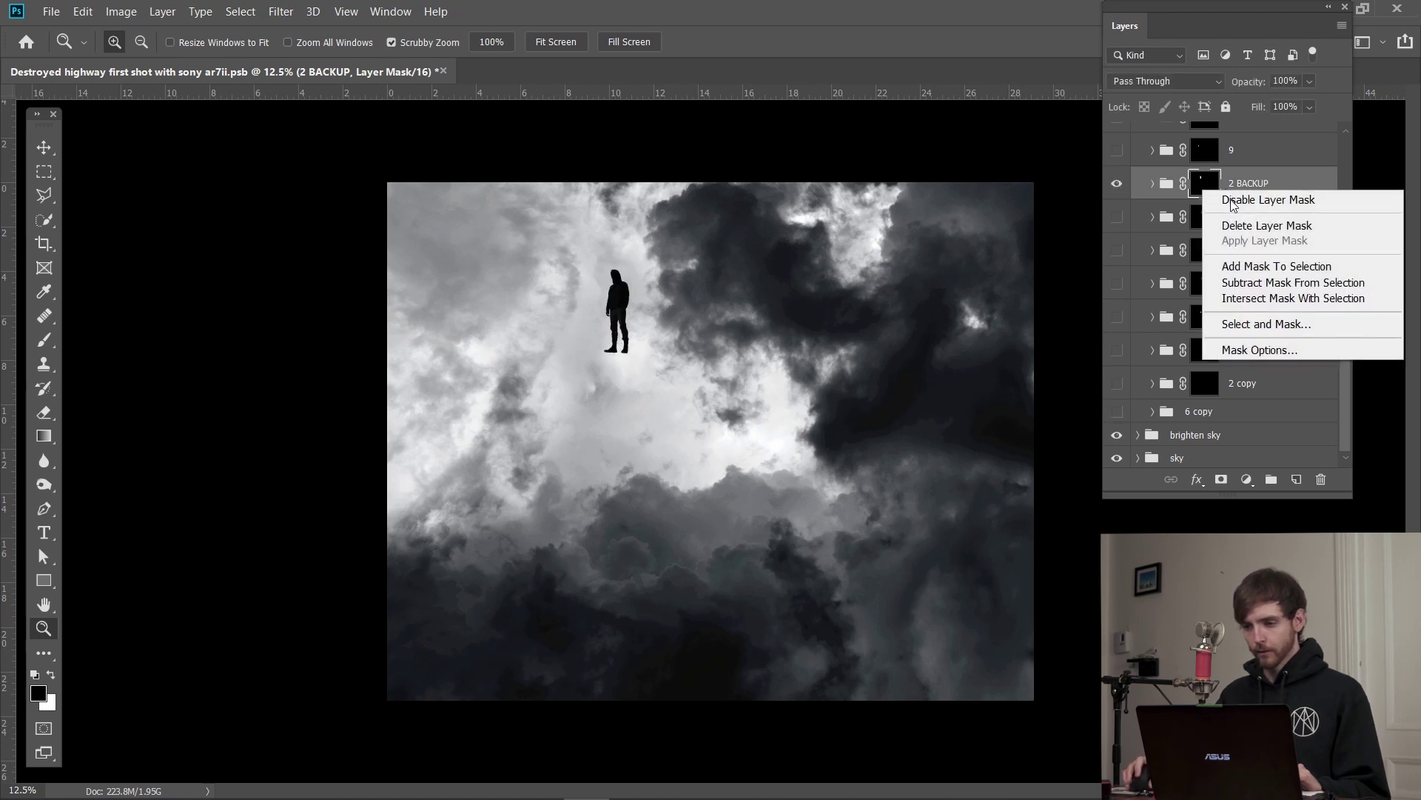
click(1214, 198)
- Disable the IMG_0272 mask and hide Curves 5 to inspect the original figure photo
click(1153, 184)
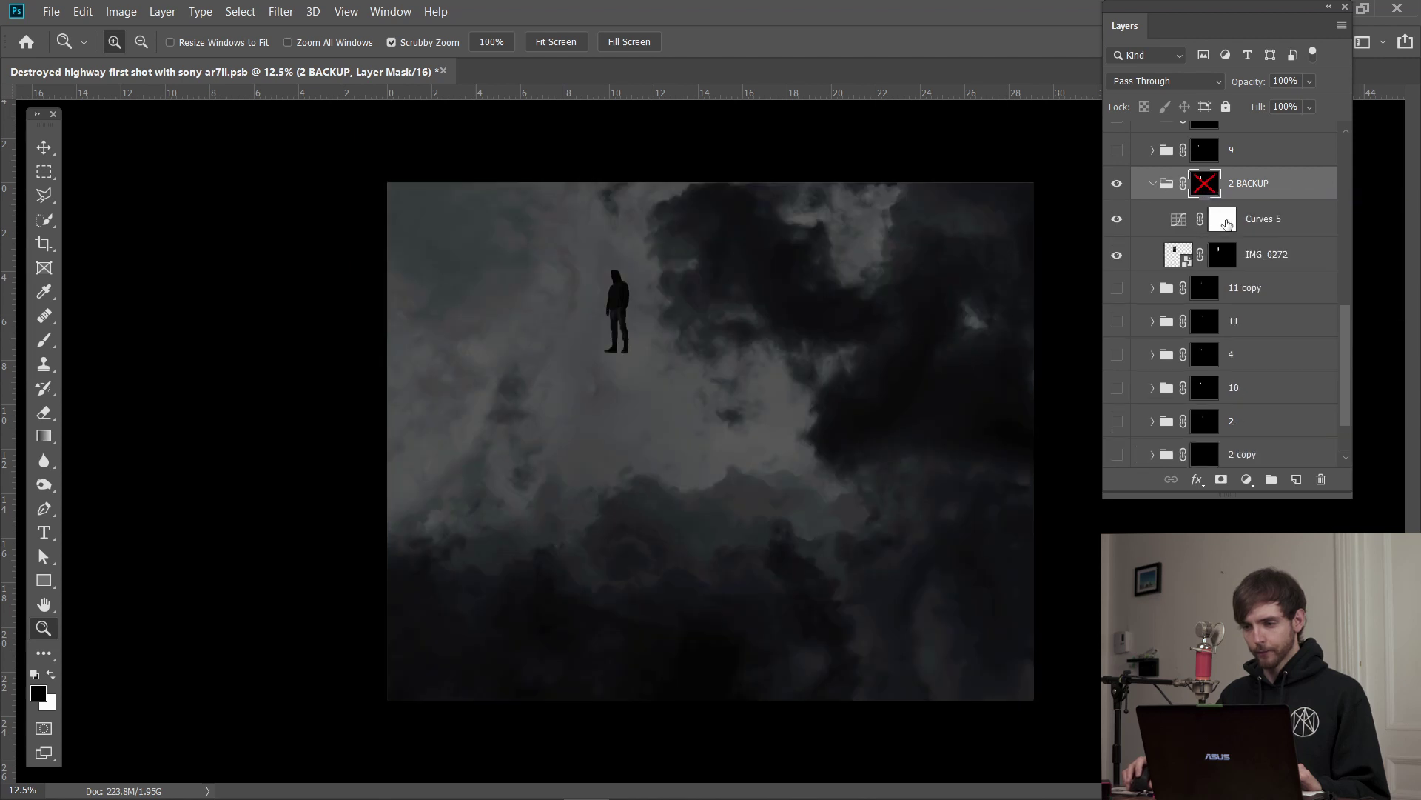
right_click(1220, 254)
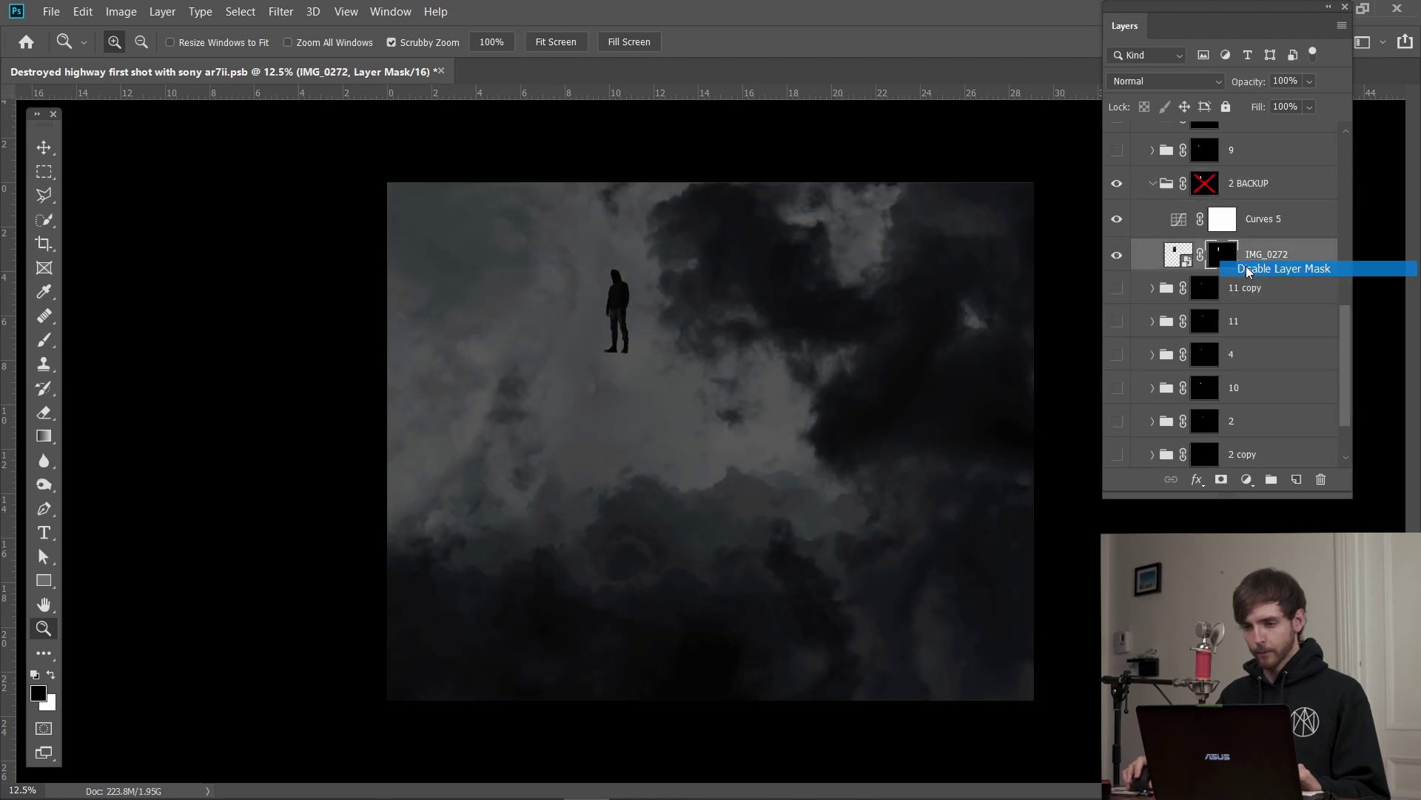
click(1232, 268)
click(1223, 219)
click(1117, 219)
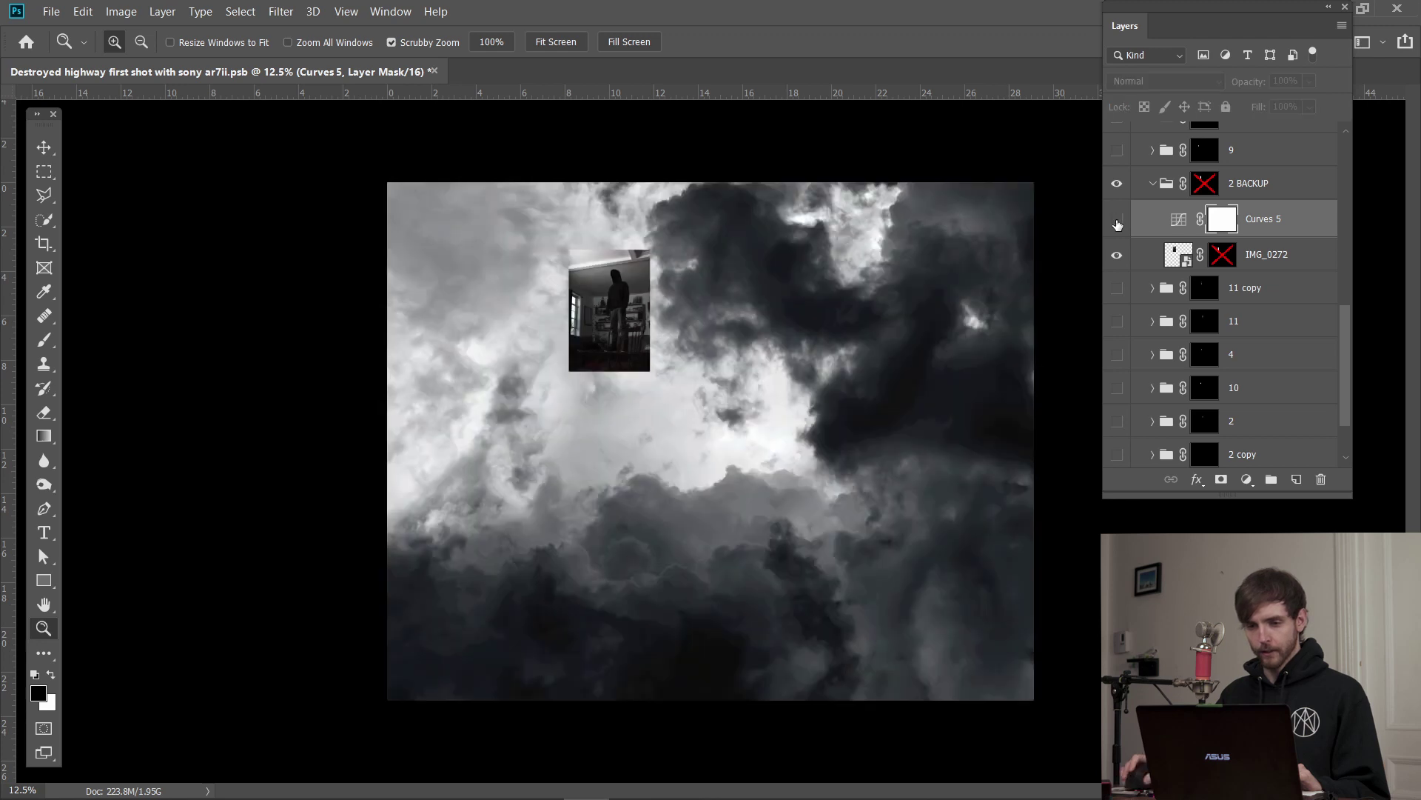
drag(606, 299, 733, 393)
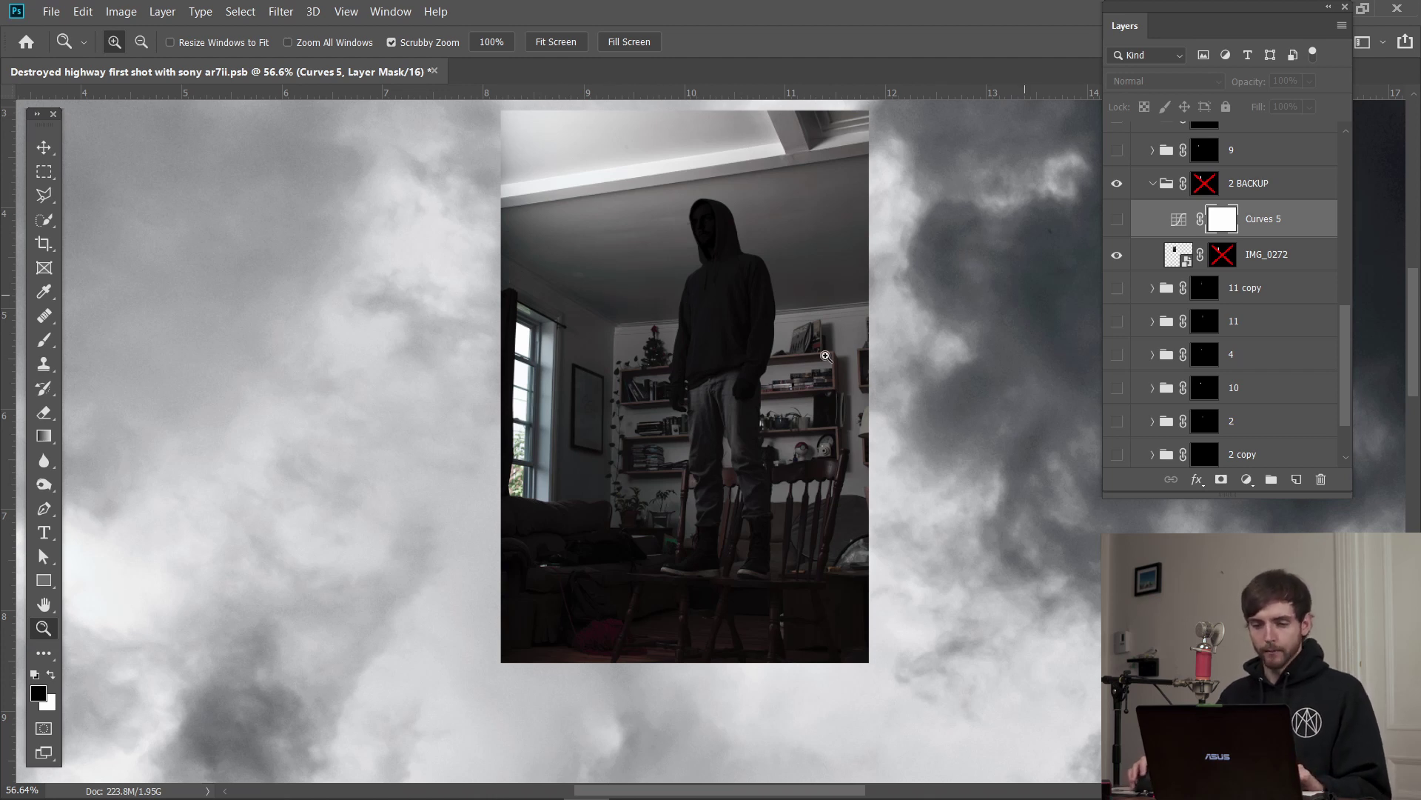
- Restore Curves 5 and both masks, zoom out, and collapse 2 BACKUP
click(1118, 220)
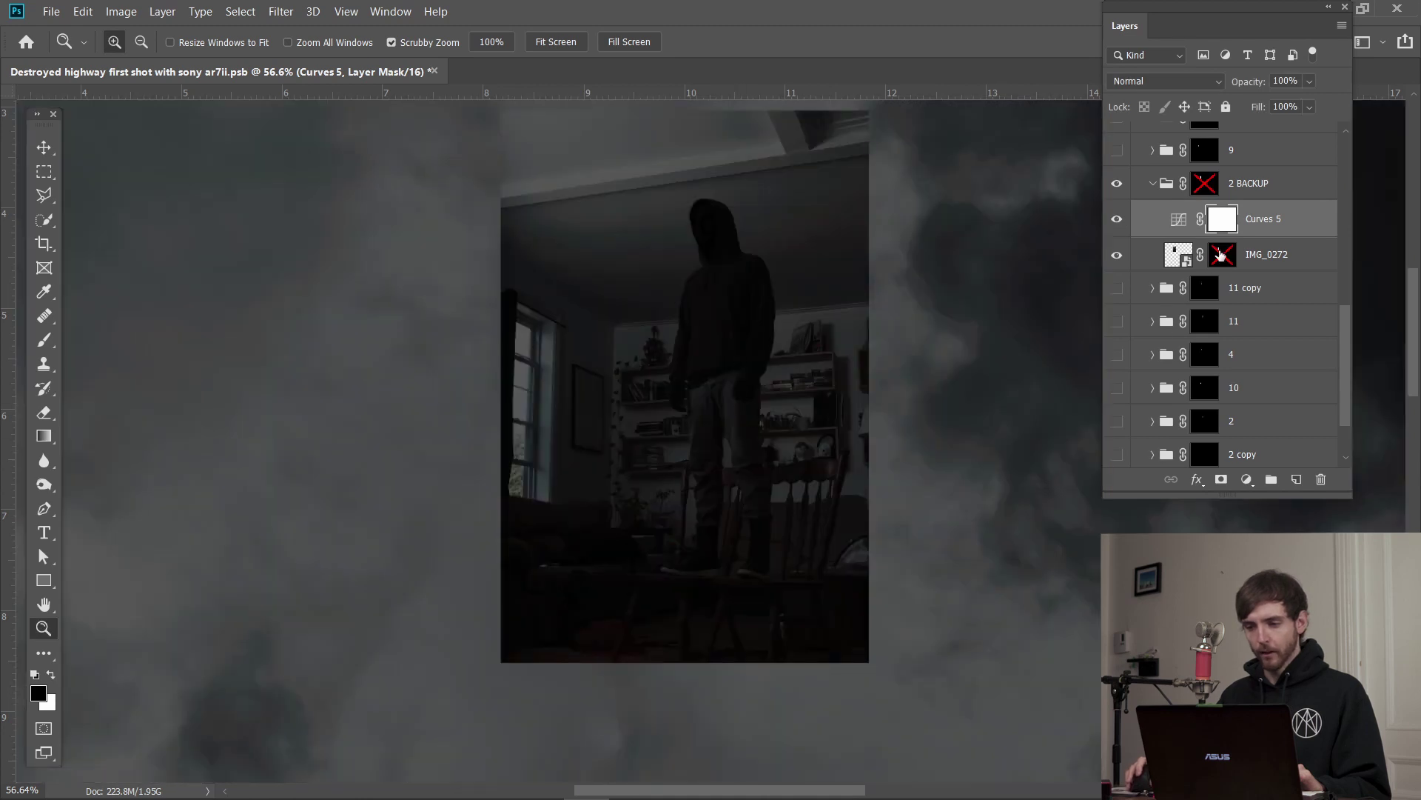
shift+click(1221, 255)
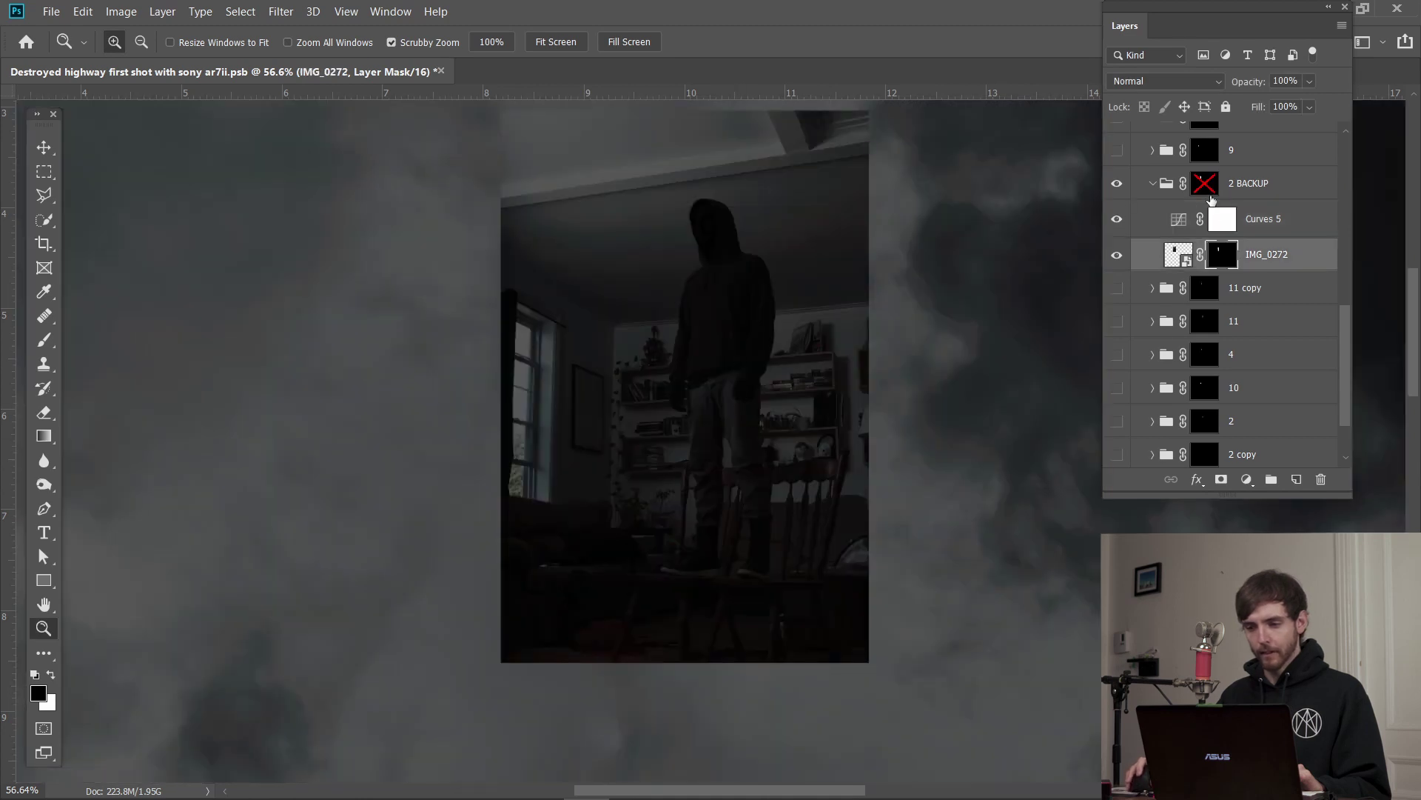
shift+click(1204, 183)
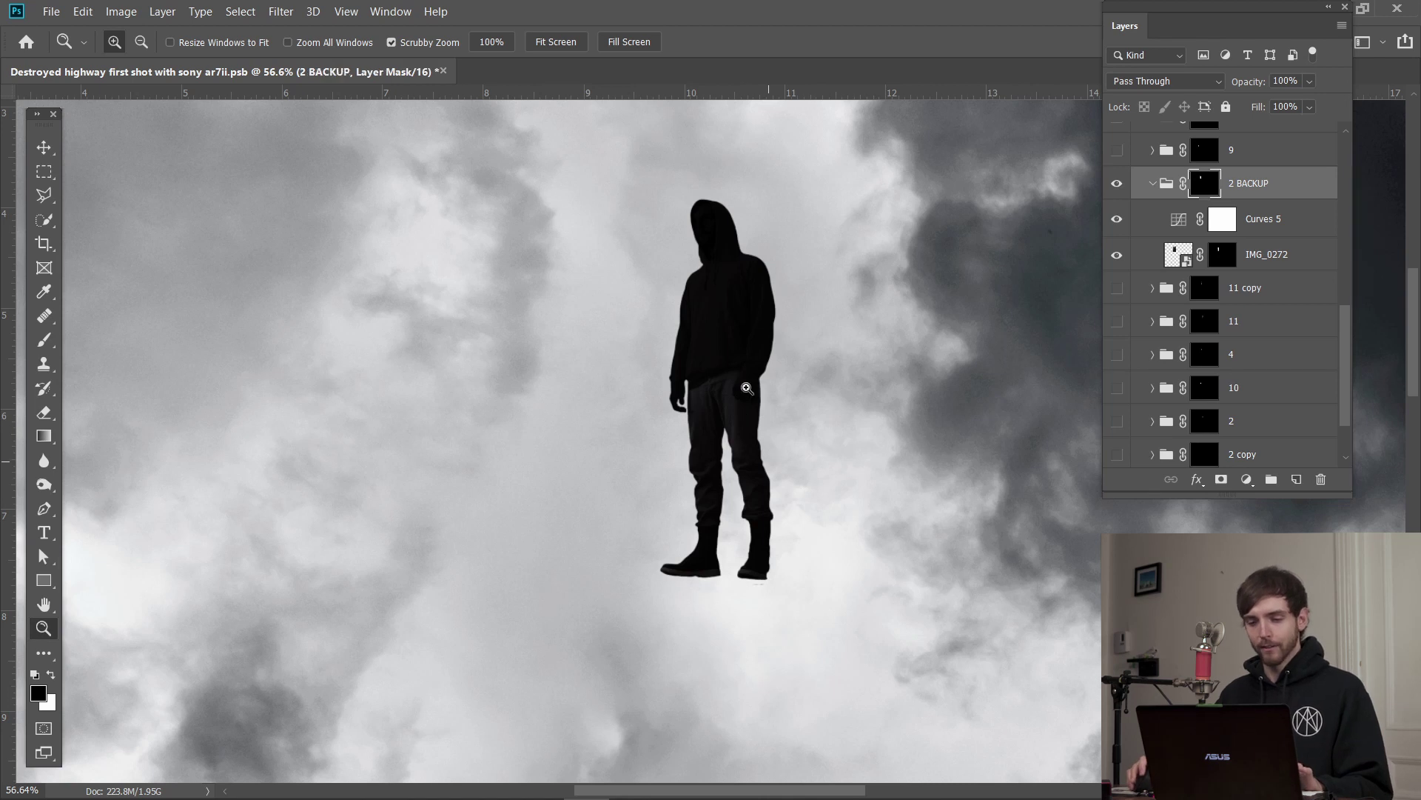
drag(734, 426, 592, 426)
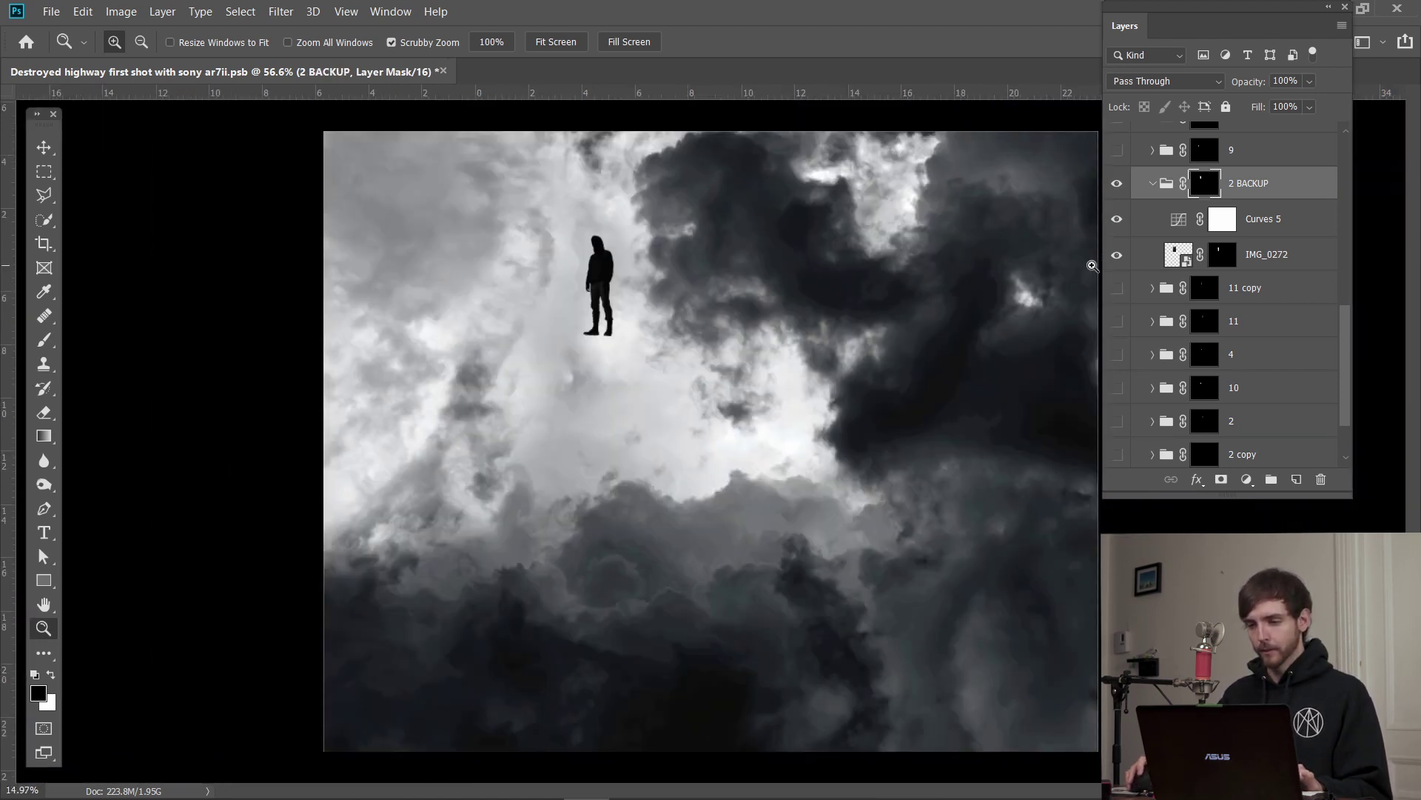
click(1152, 185)
- Hide 2 BACKUP, show layers 11 copy through 2 copy and the whole group of people
click(1118, 183)
drag(1117, 216, 1117, 383)
scroll(1201, 278, up, 5)
click(1117, 180)
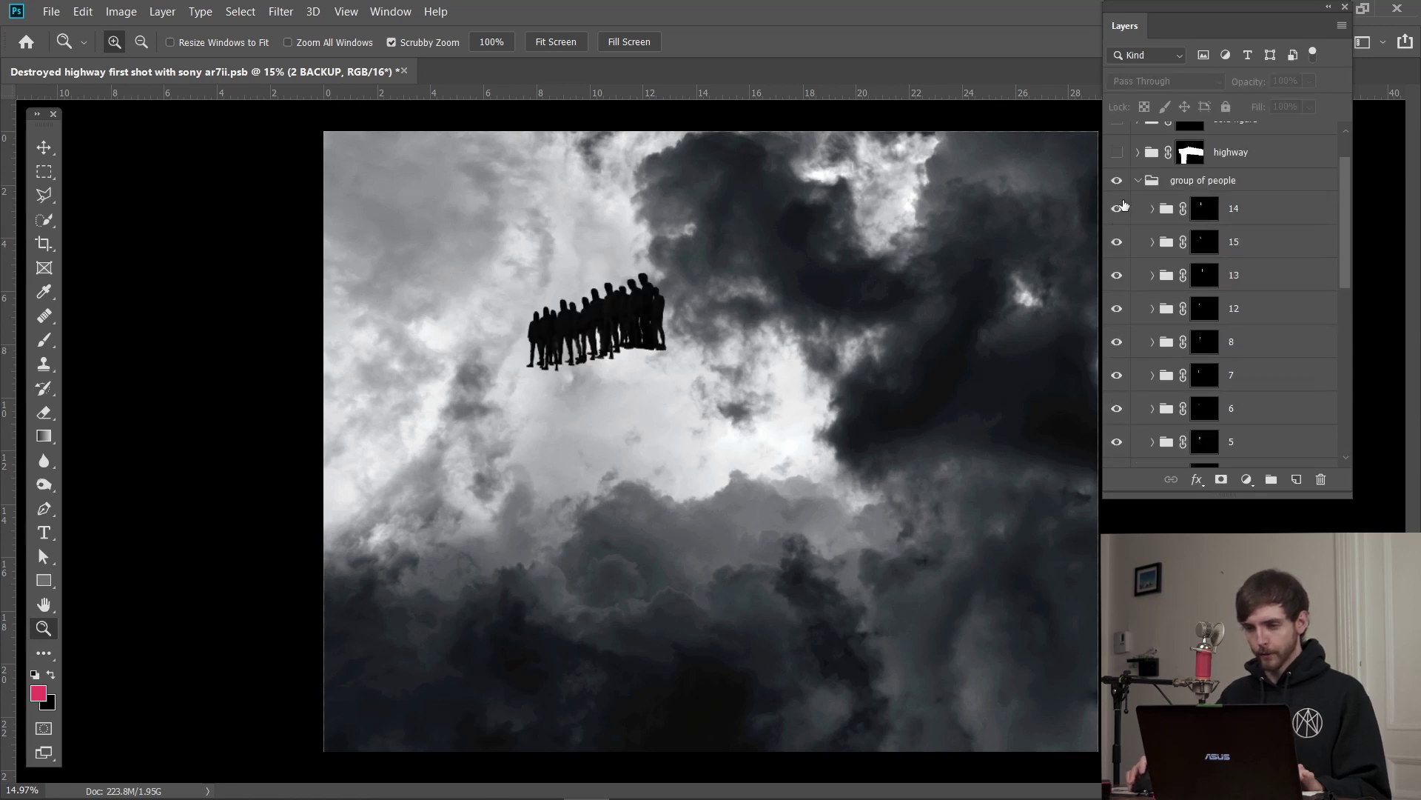
click(1138, 182)
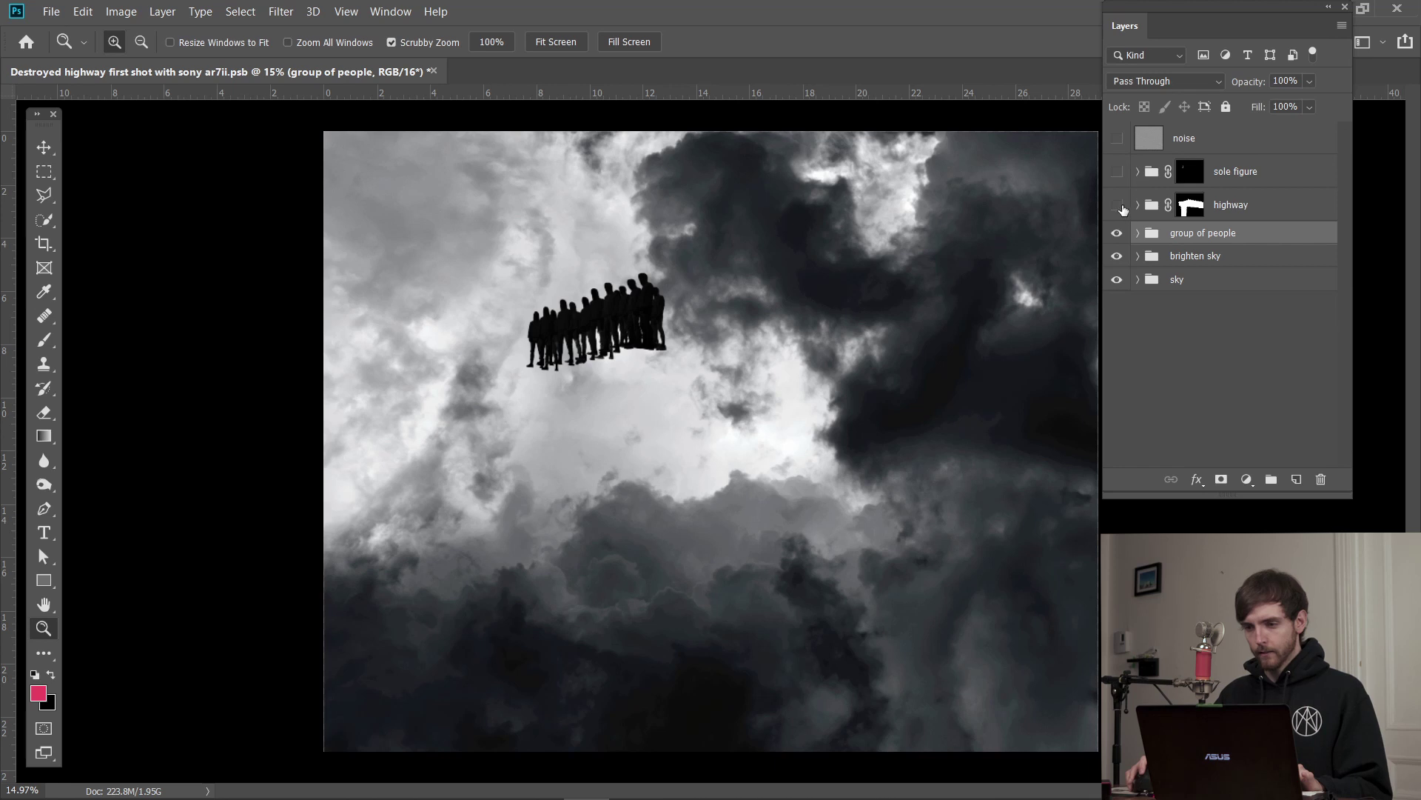
- Show the highway group and hide its Group 1, Layer 9 and extend highway layers
click(1249, 206)
click(1138, 205)
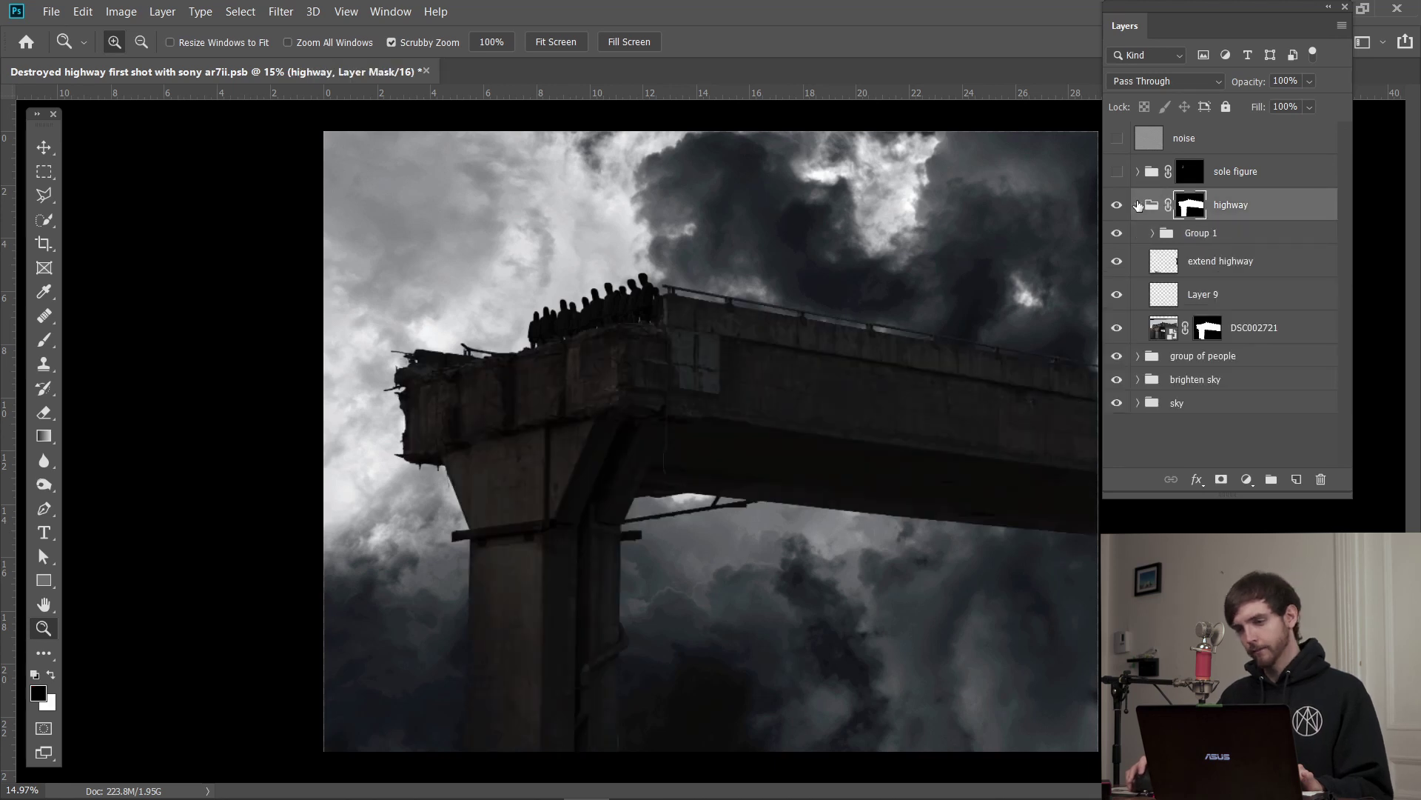
click(1118, 234)
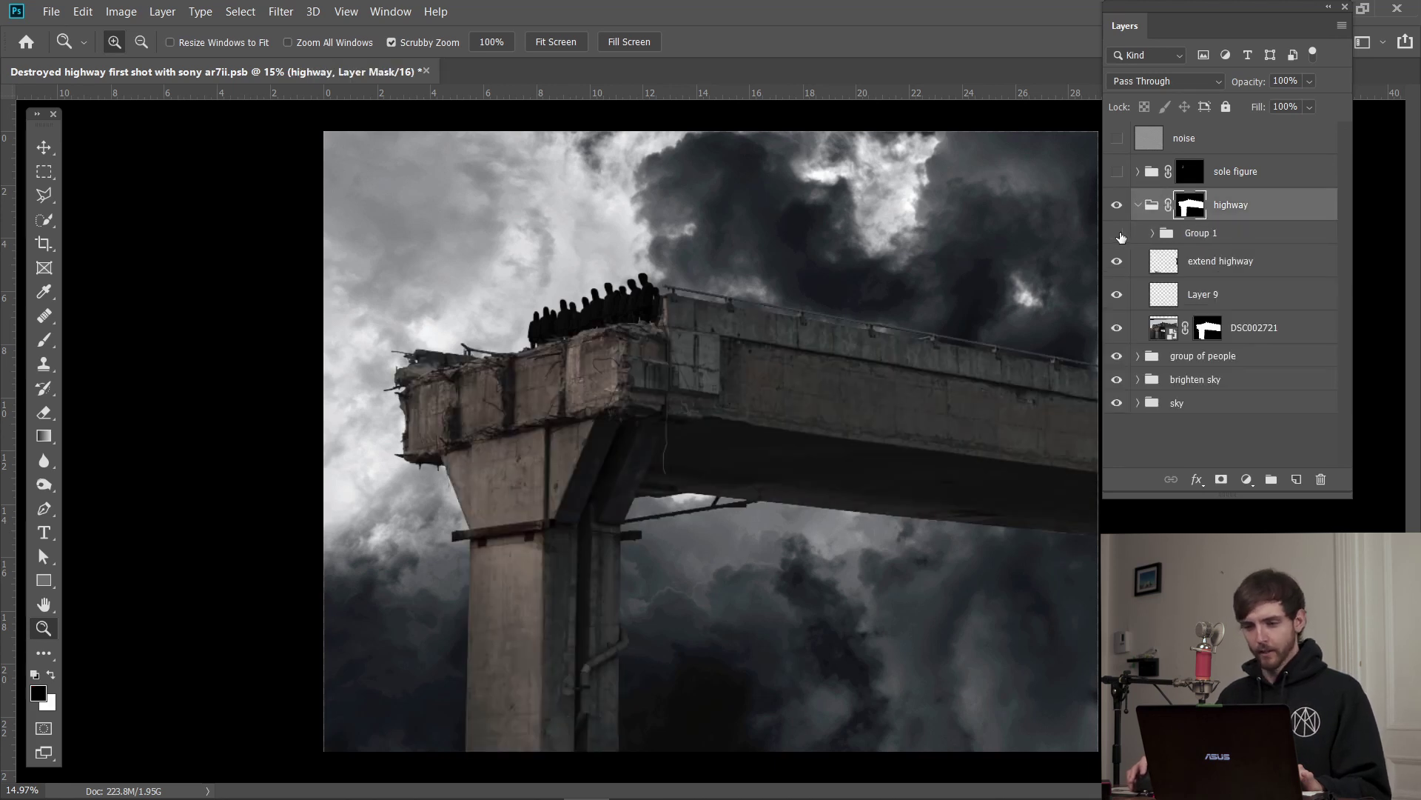
drag(1118, 294, 1119, 274)
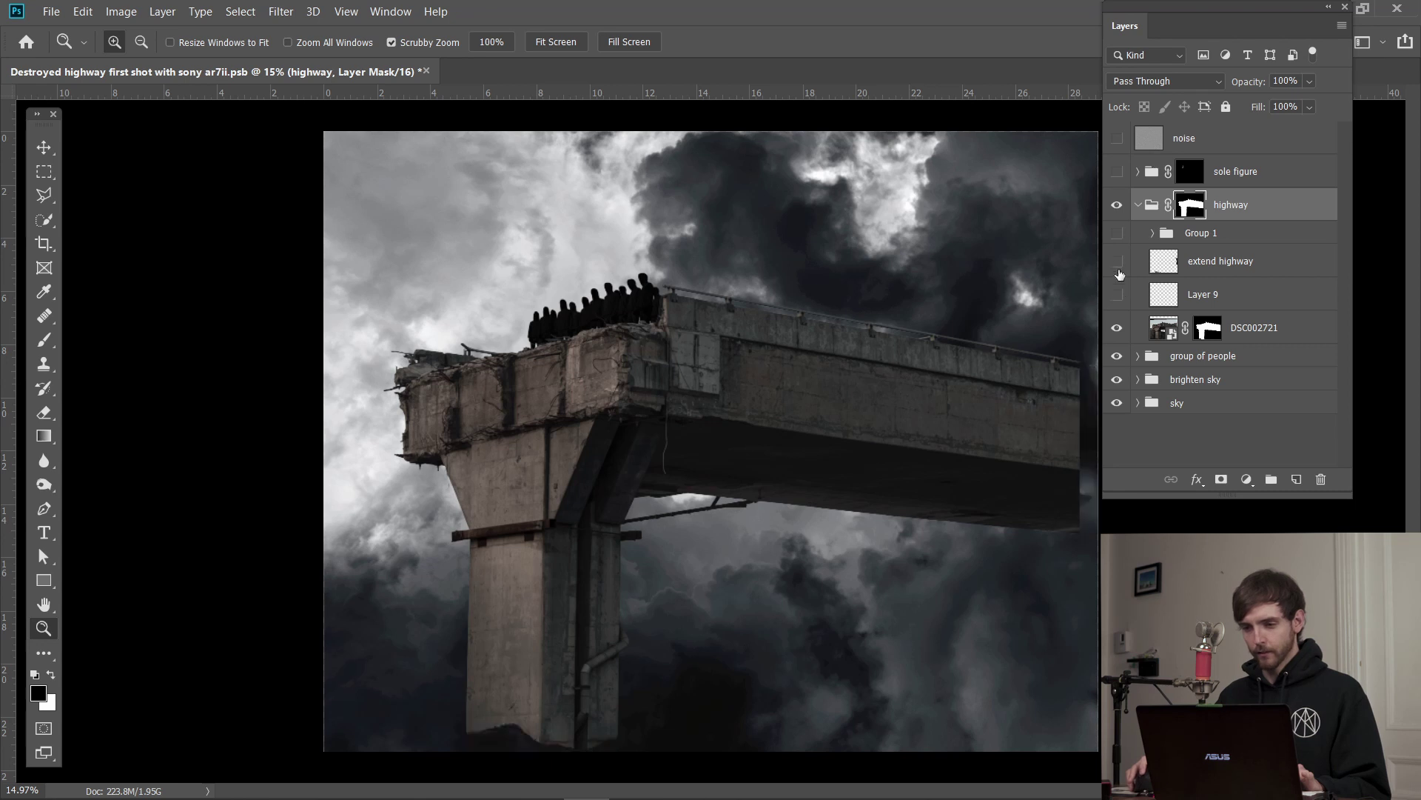
- Disable the DSC002721 and highway group masks to reveal the full highway photo
click(1202, 330)
right_click(1204, 328)
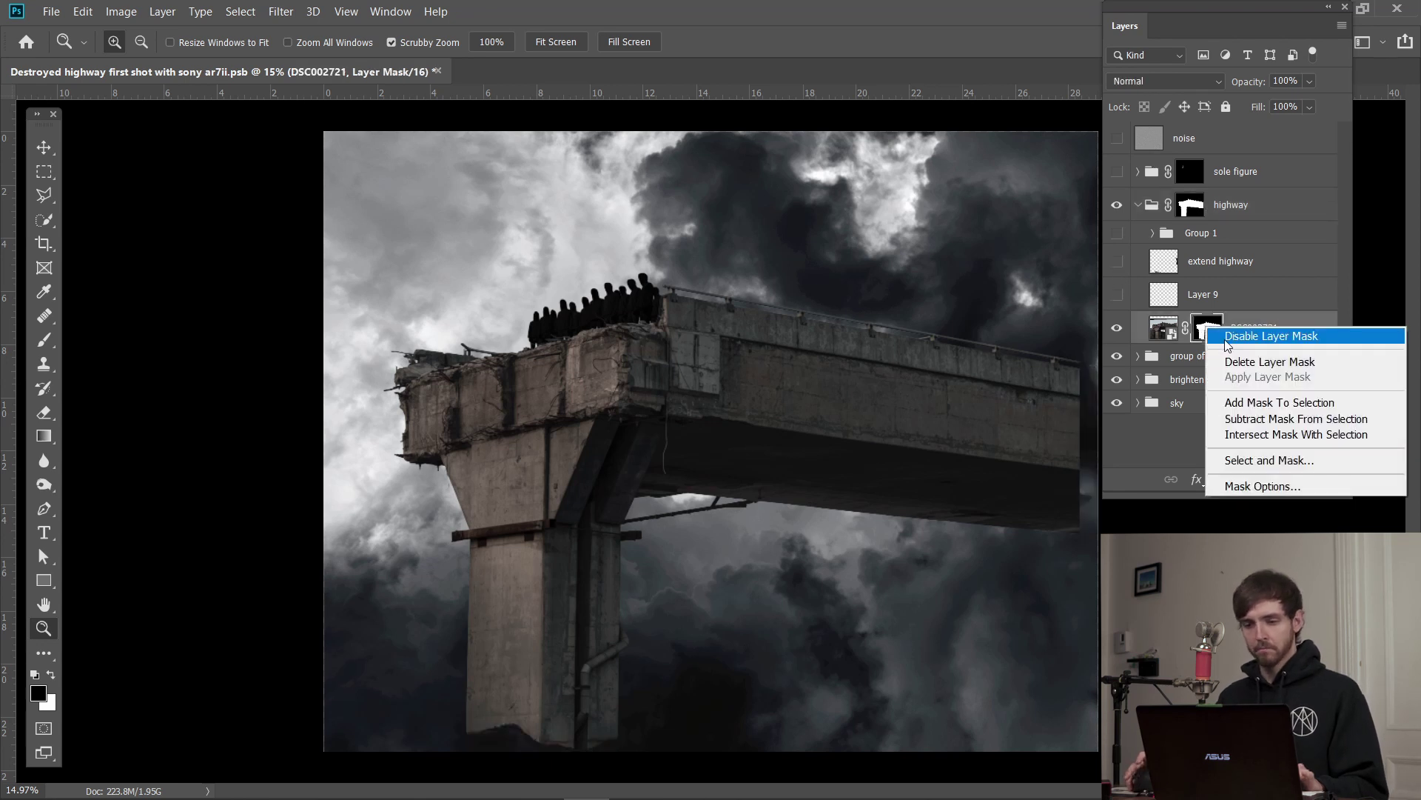
click(1227, 337)
click(1193, 210)
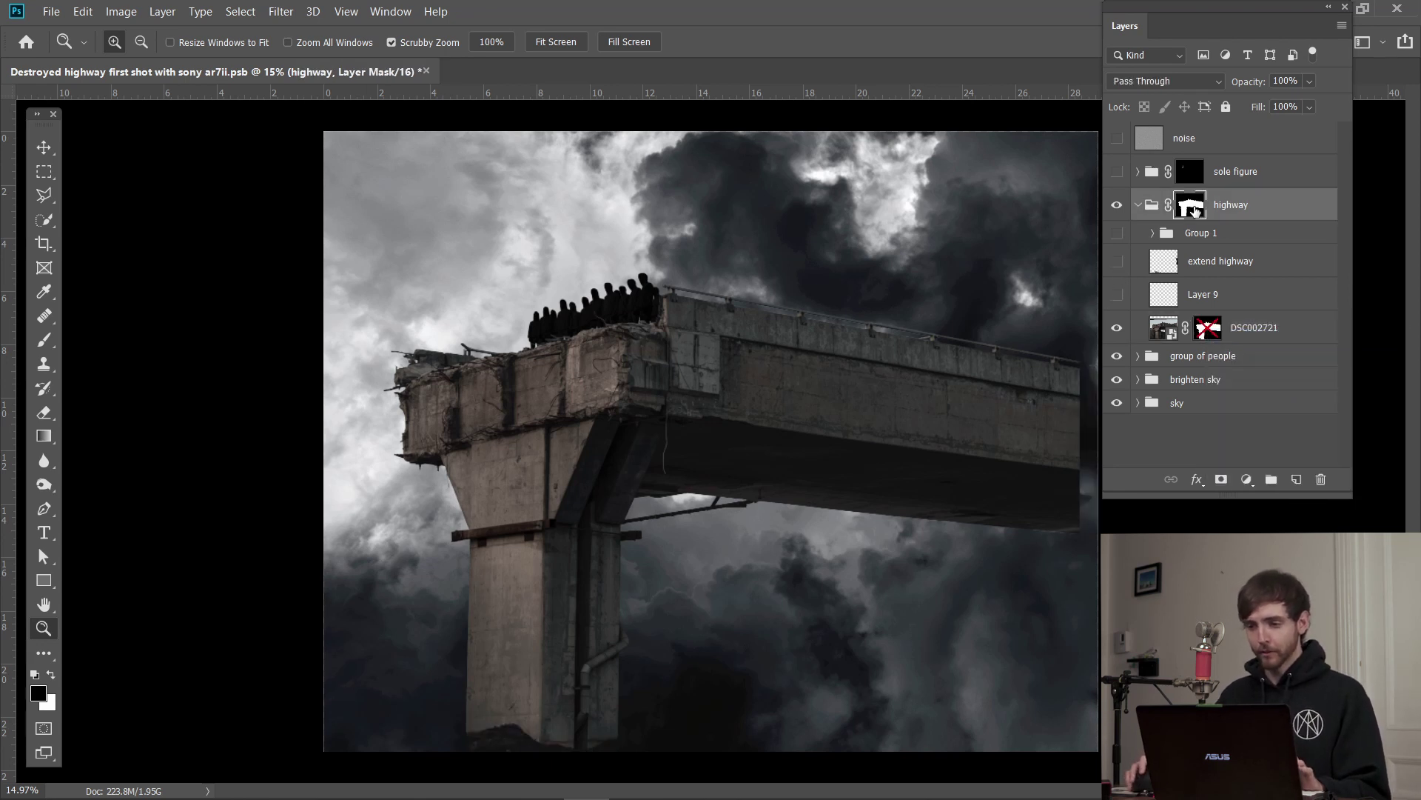
right_click(1194, 211)
click(1225, 220)
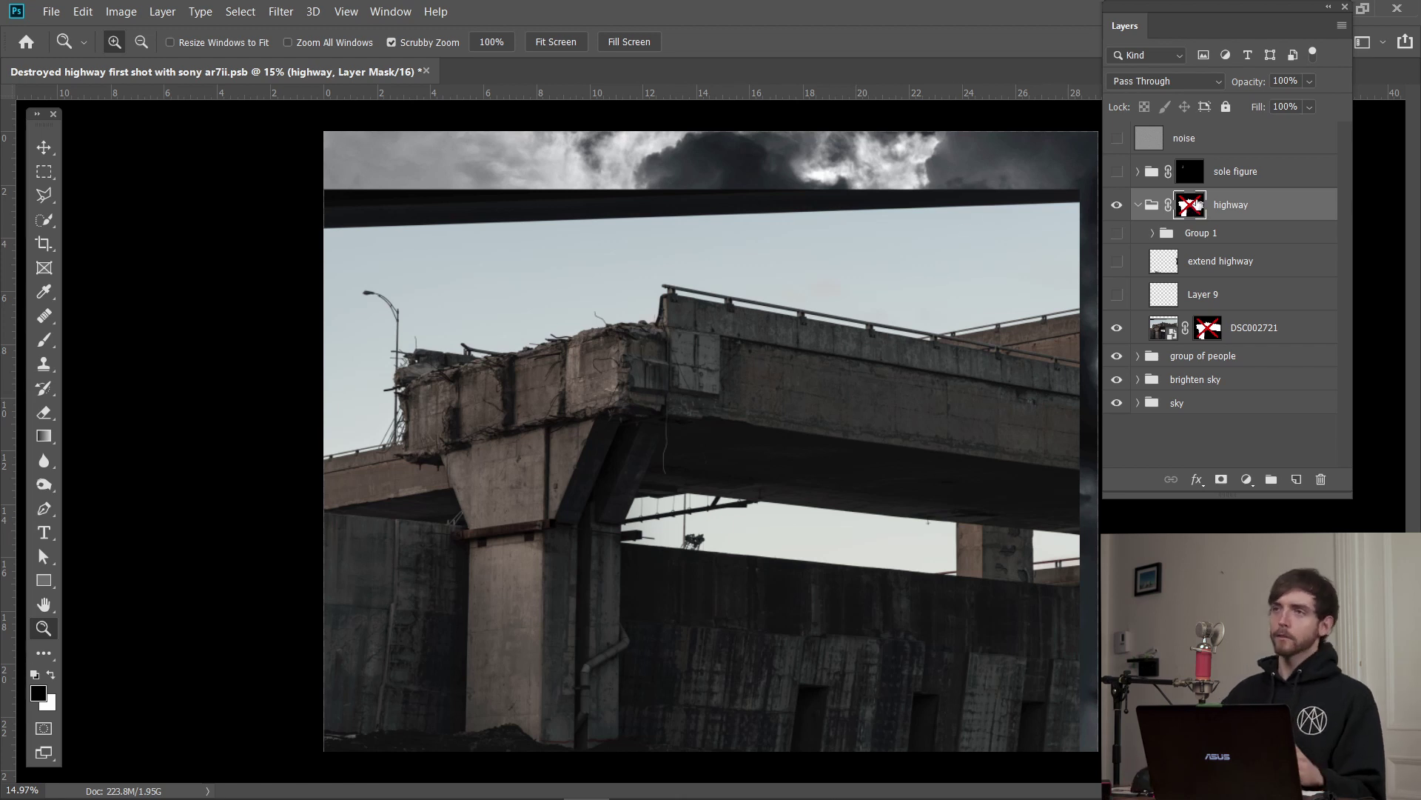
- Re-enable both masks, show Layer 9, extend highway and Group 1, plus the sole figure
shift+click(1190, 205)
shift+click(1209, 327)
drag(1116, 305, 1117, 234)
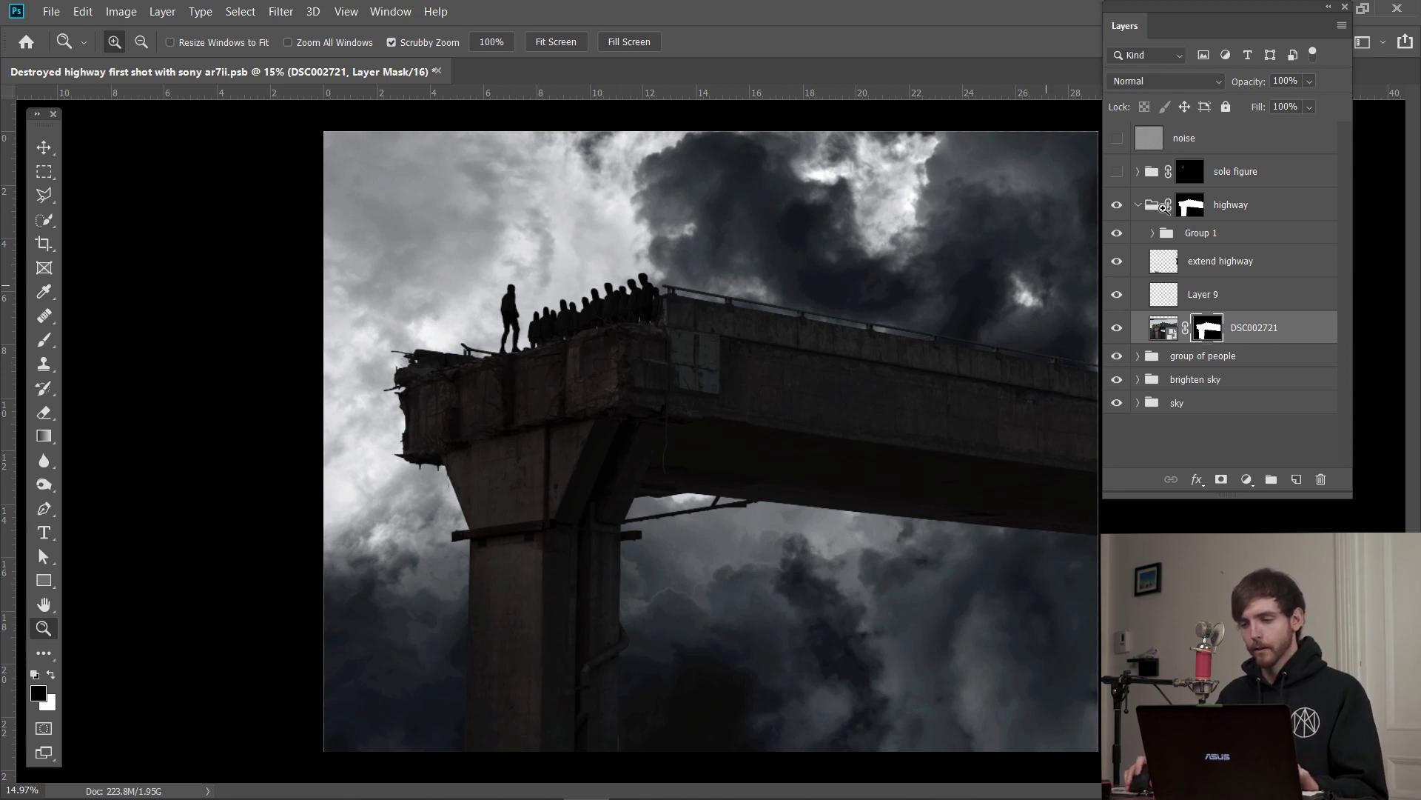
click(1117, 171)
- Zoom in, disable the sole figure group mask, and hide its four Curves adjustments
click(1140, 206)
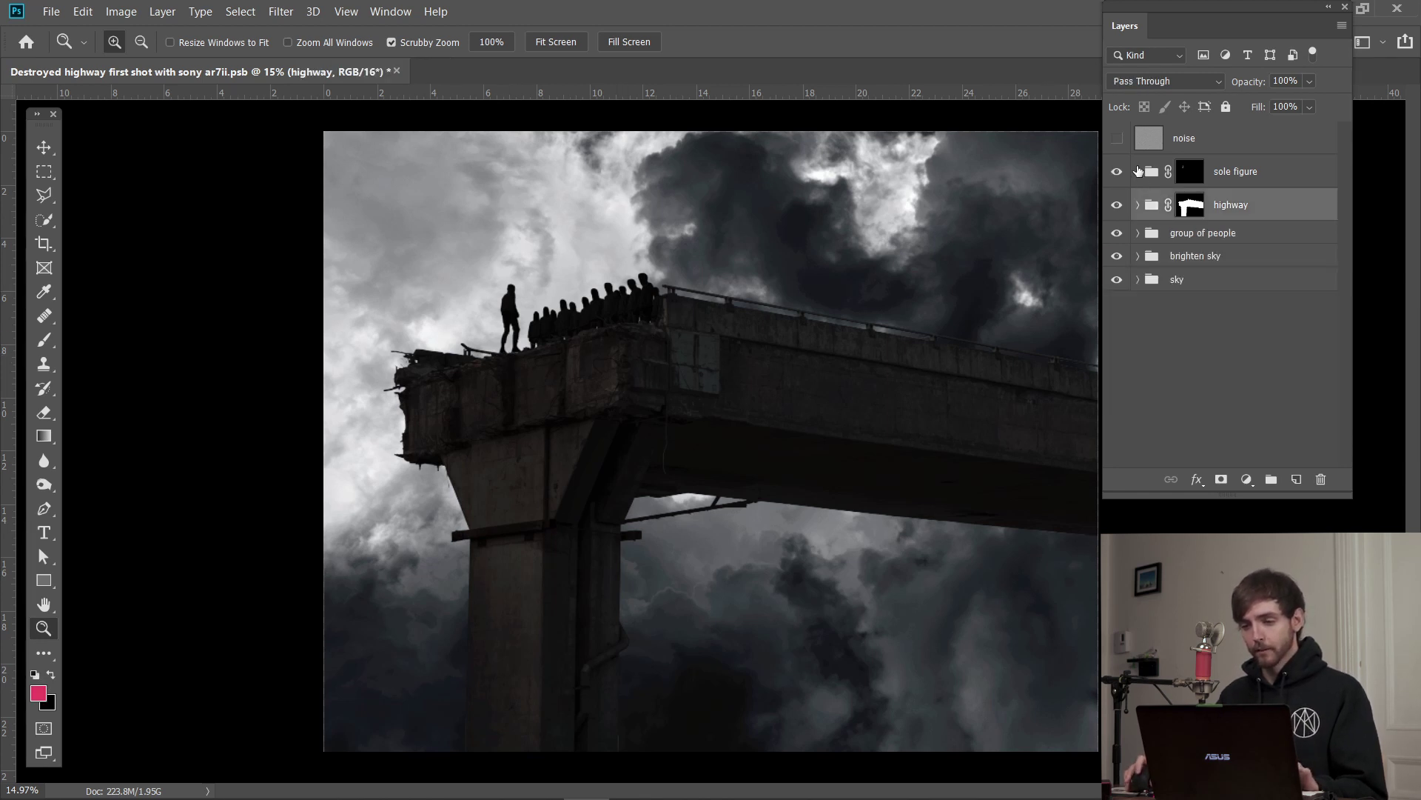
click(1139, 171)
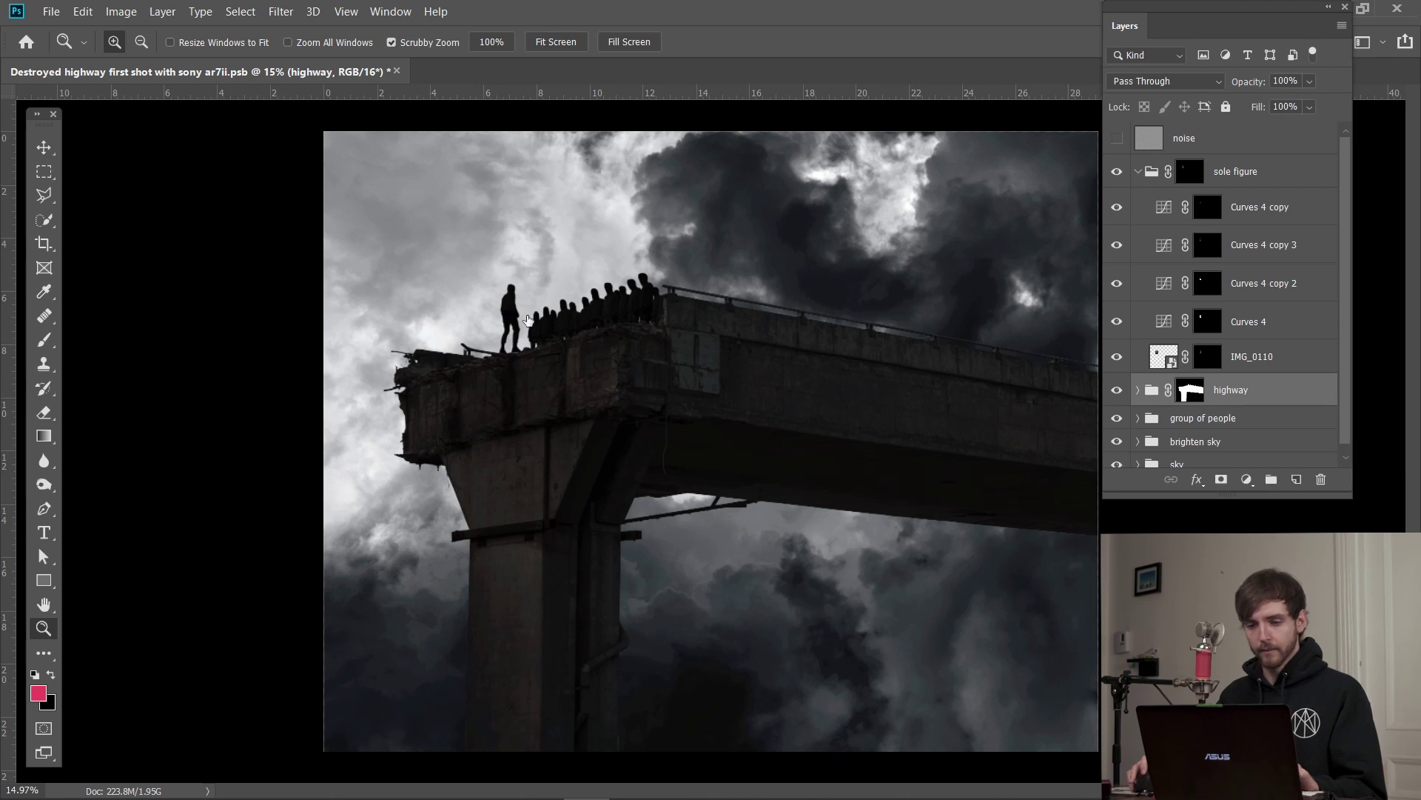
key(ctrl+plus)
key(ctrl+plus)
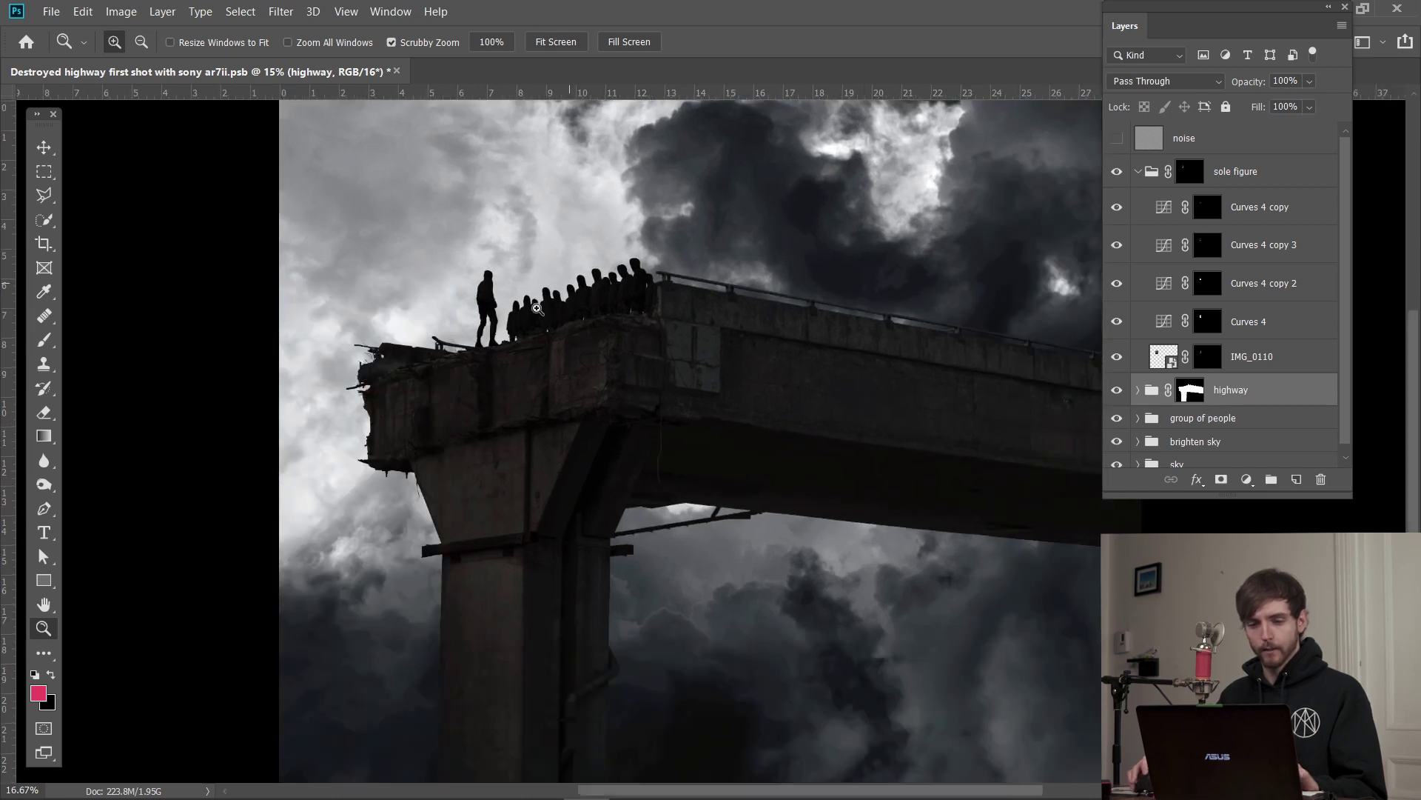
right_click(1190, 171)
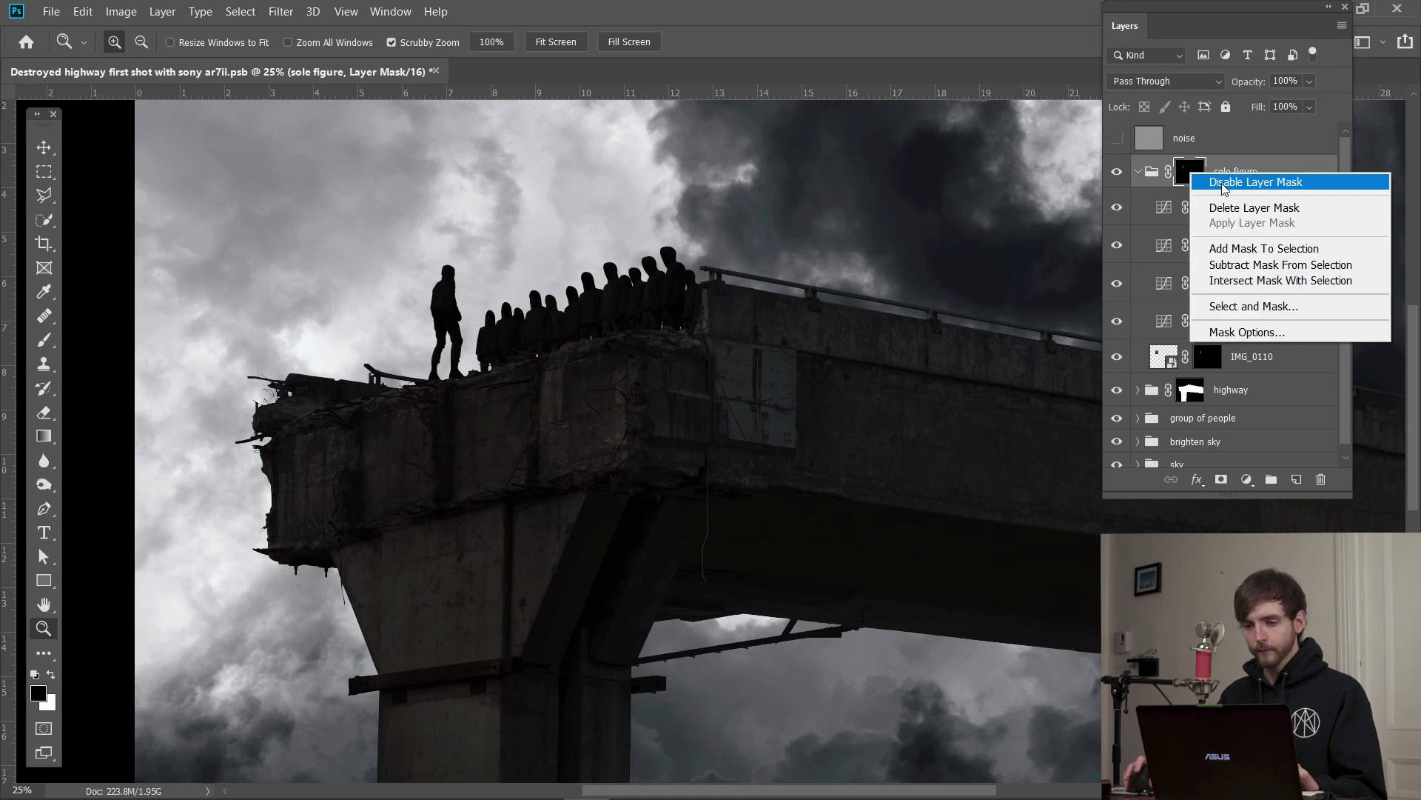
click(1251, 181)
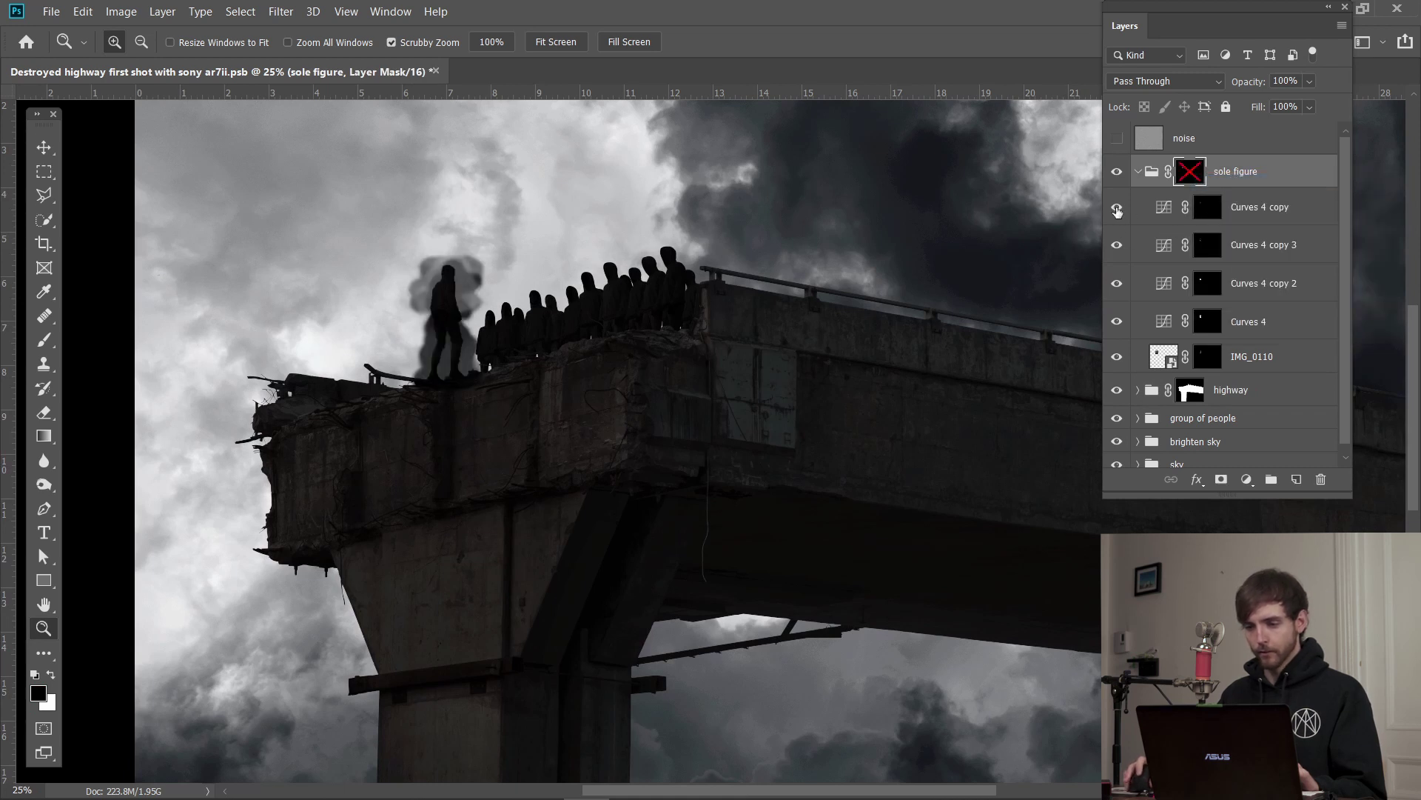
drag(1117, 207, 1115, 314)
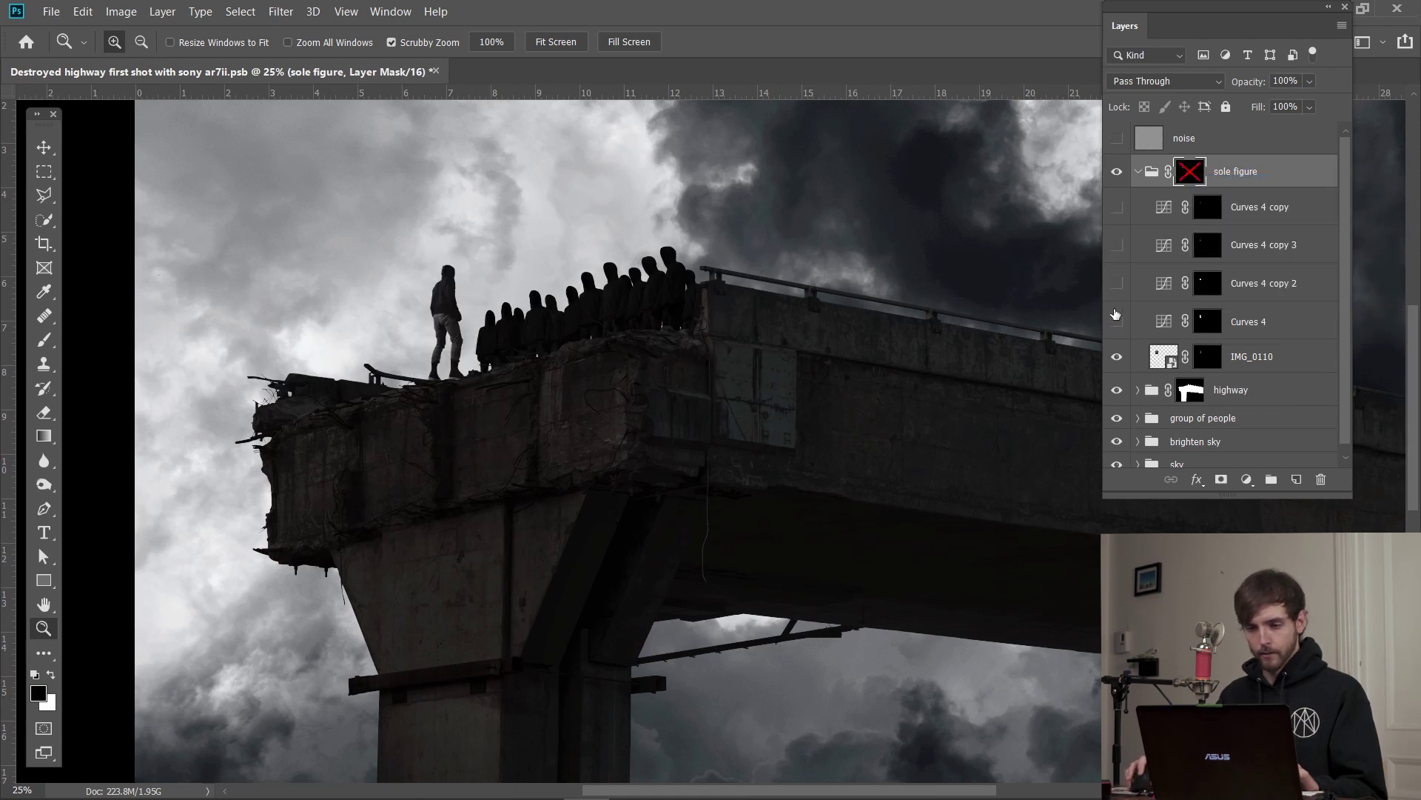
- Toggle IMG_0110's mask off and on, then restore the four Curves and group mask
right_click(1208, 358)
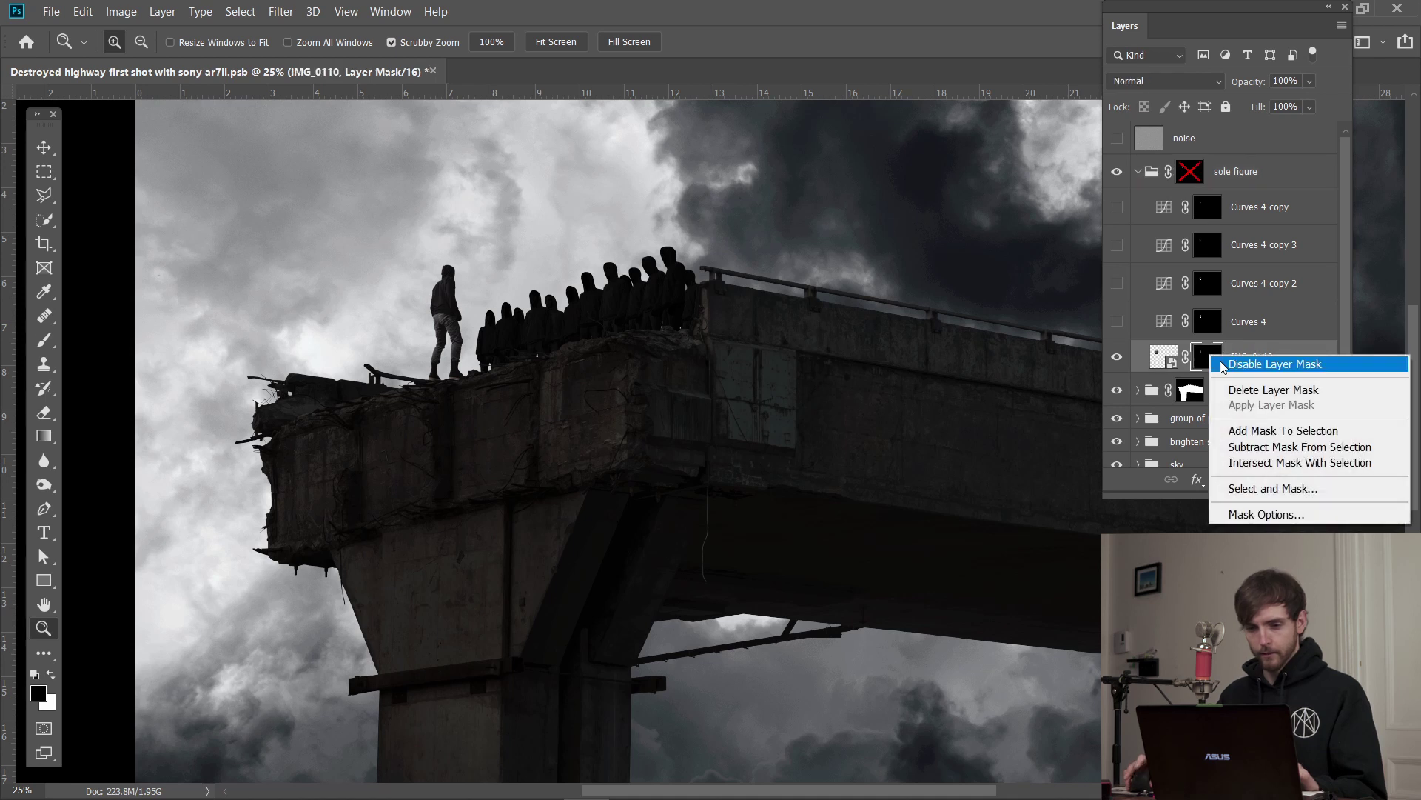
click(1252, 363)
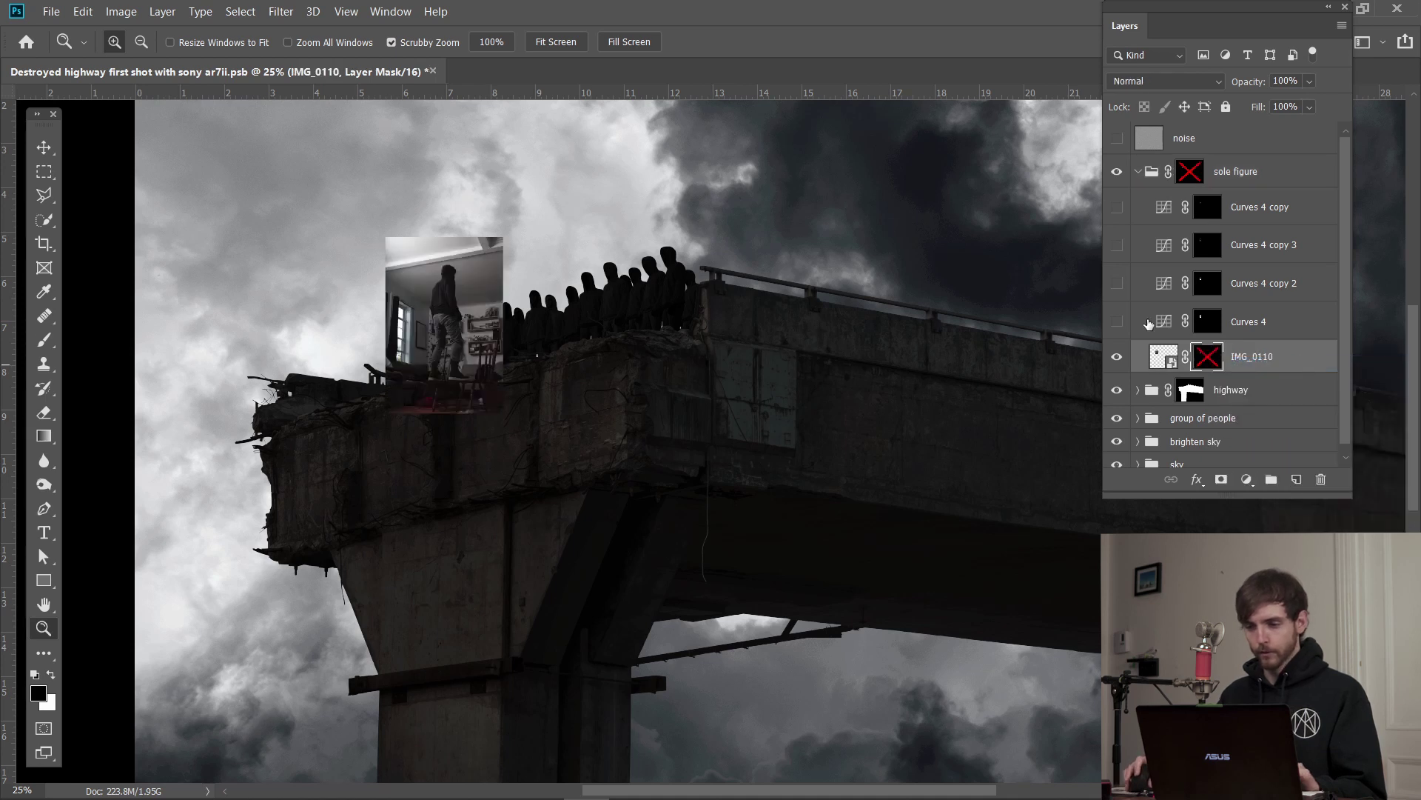
shift+click(1206, 360)
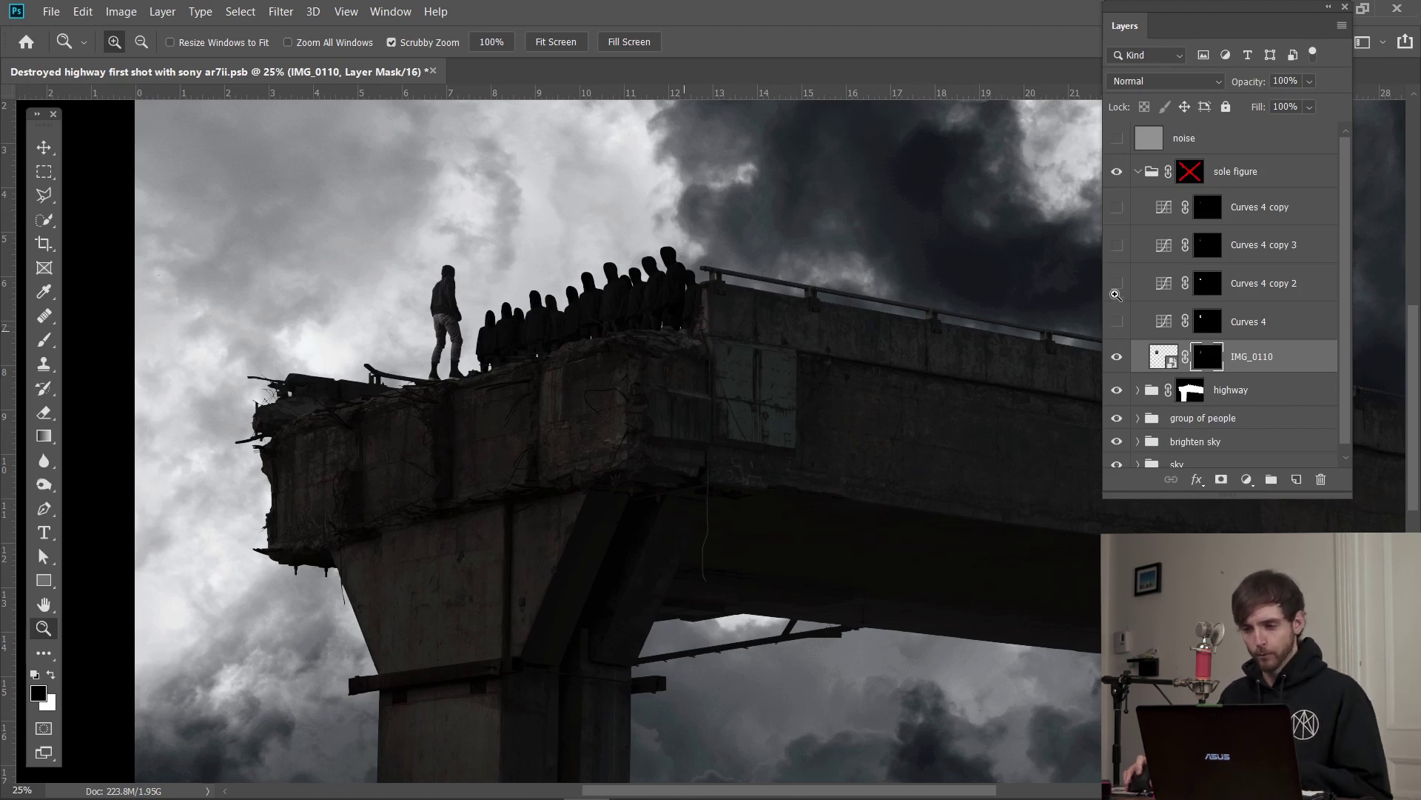
drag(1116, 208, 1116, 323)
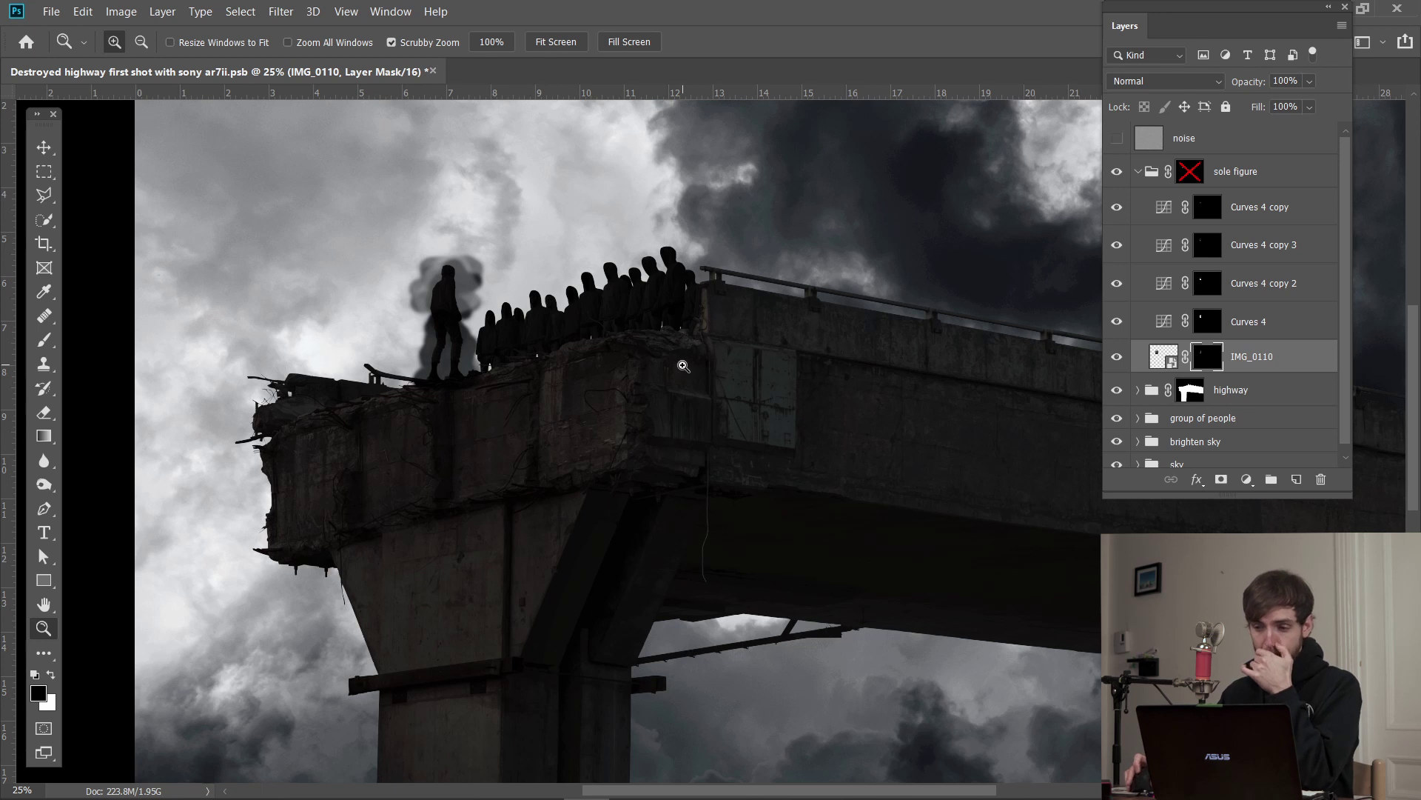
shift+click(1189, 171)
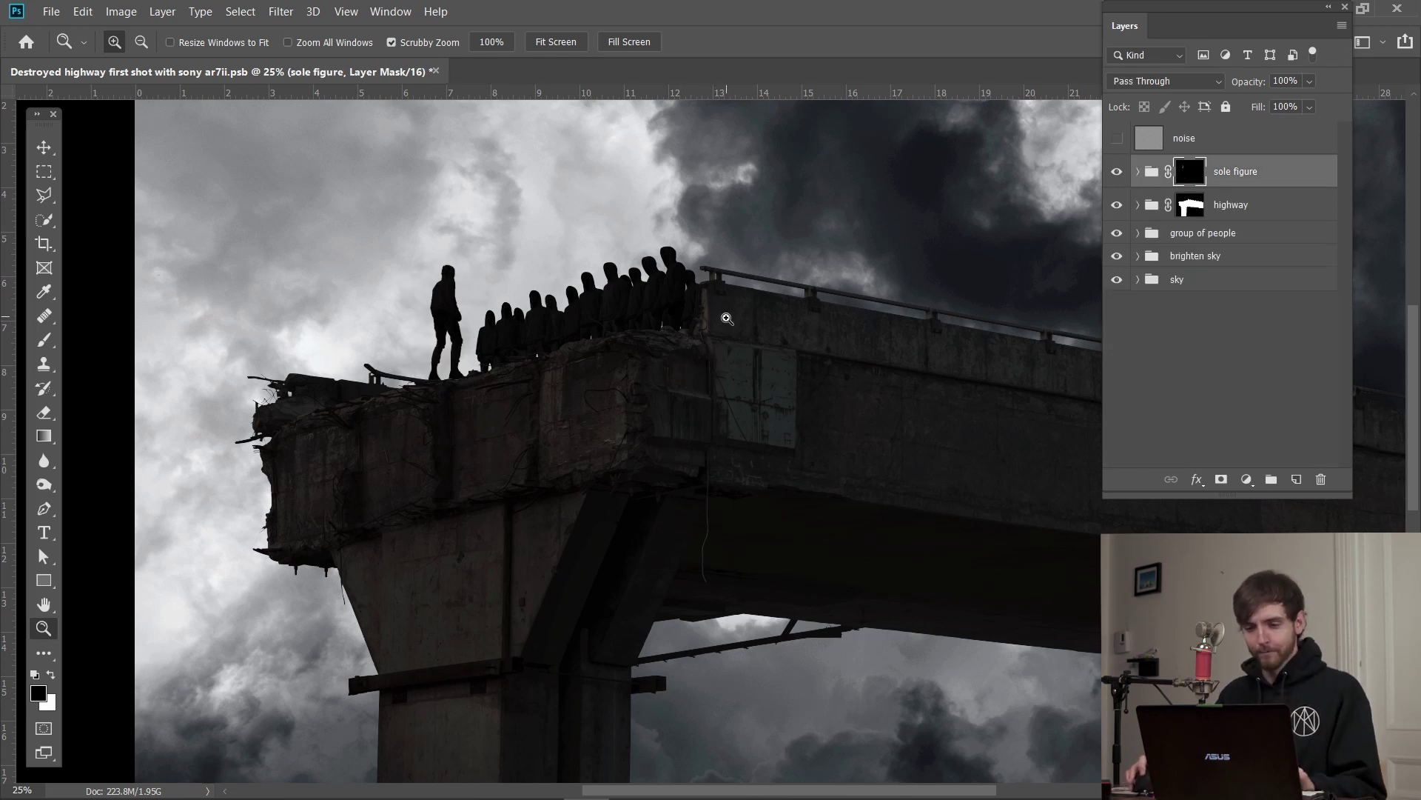
alt+click(625, 326)
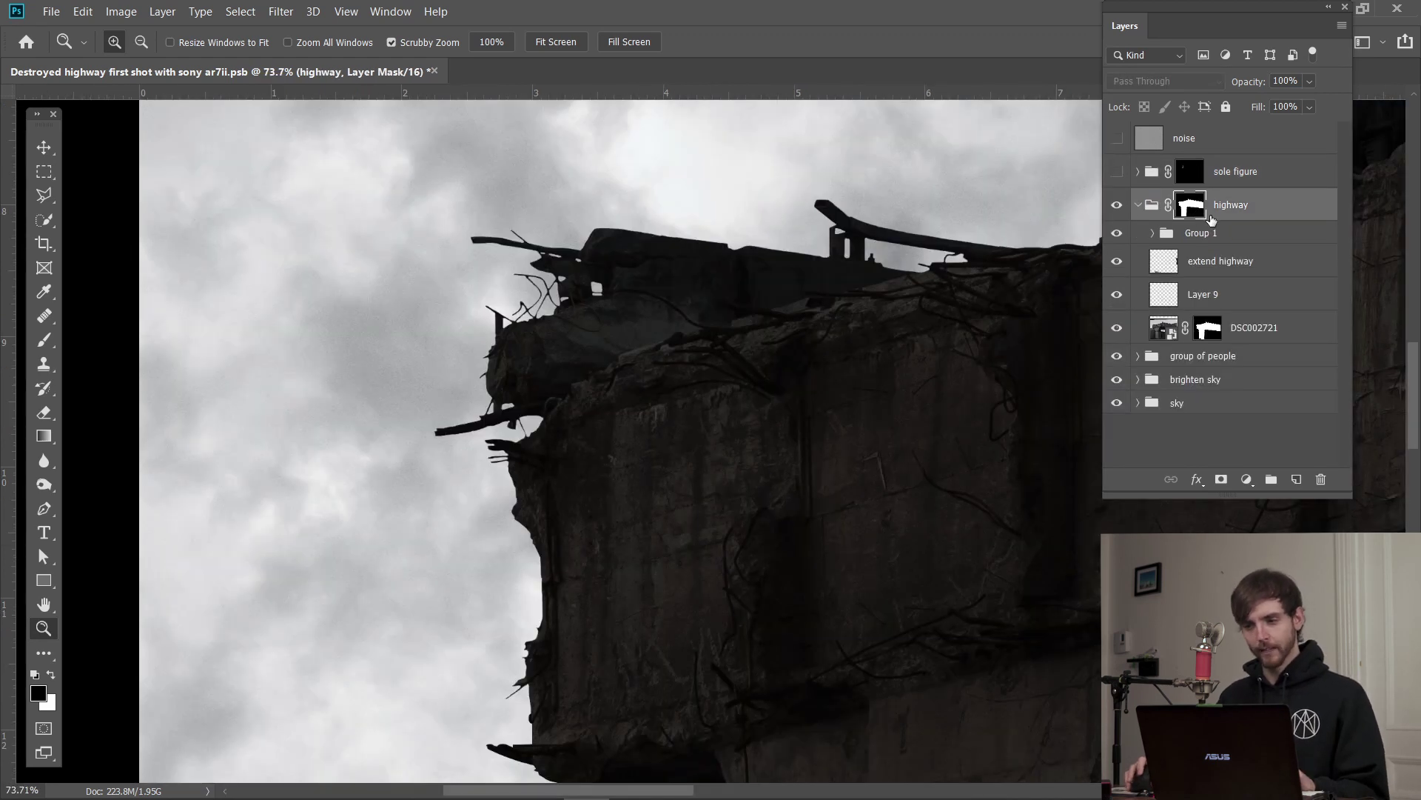
- Disable the highway group and DSC002721 masks and hide group of people and both sky groups
right_click(1198, 210)
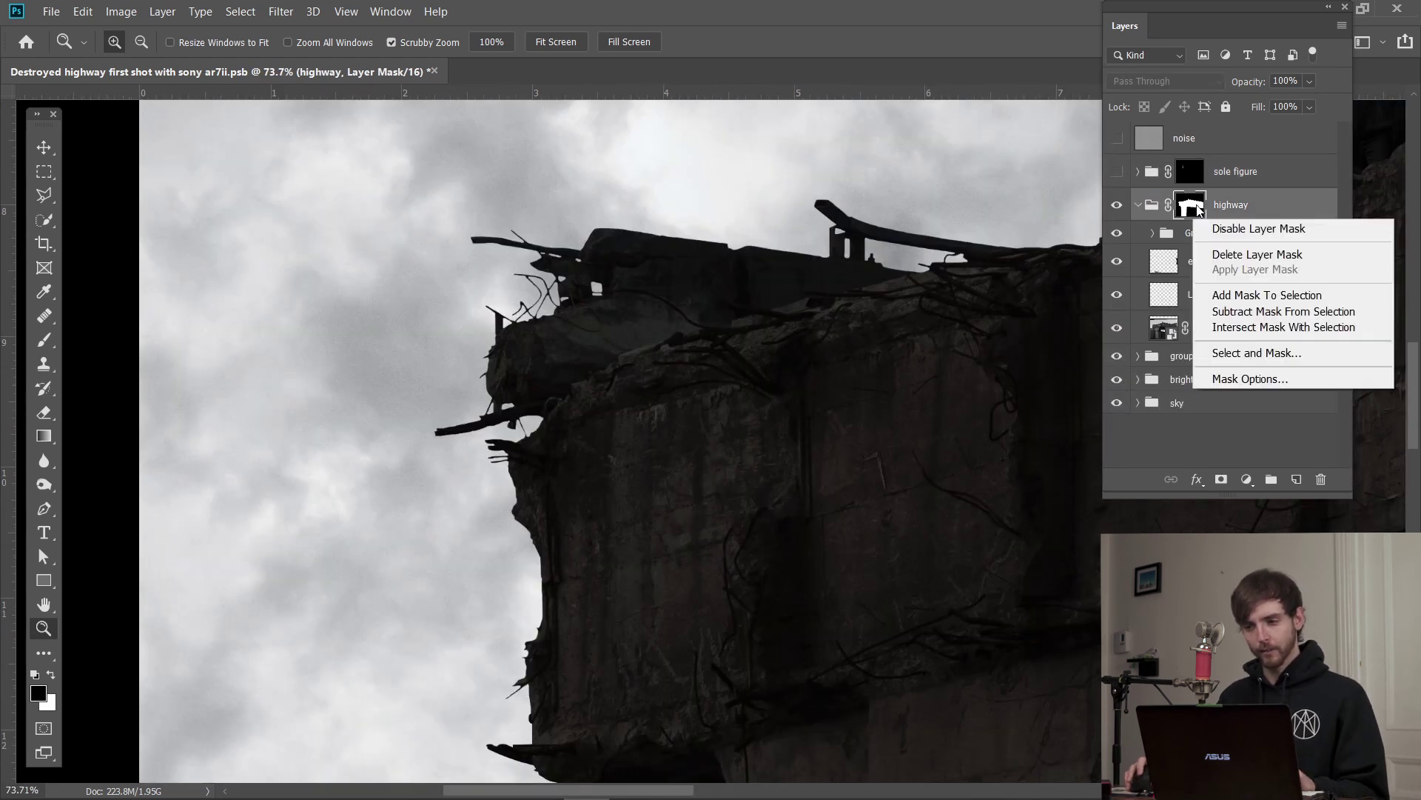
click(1223, 229)
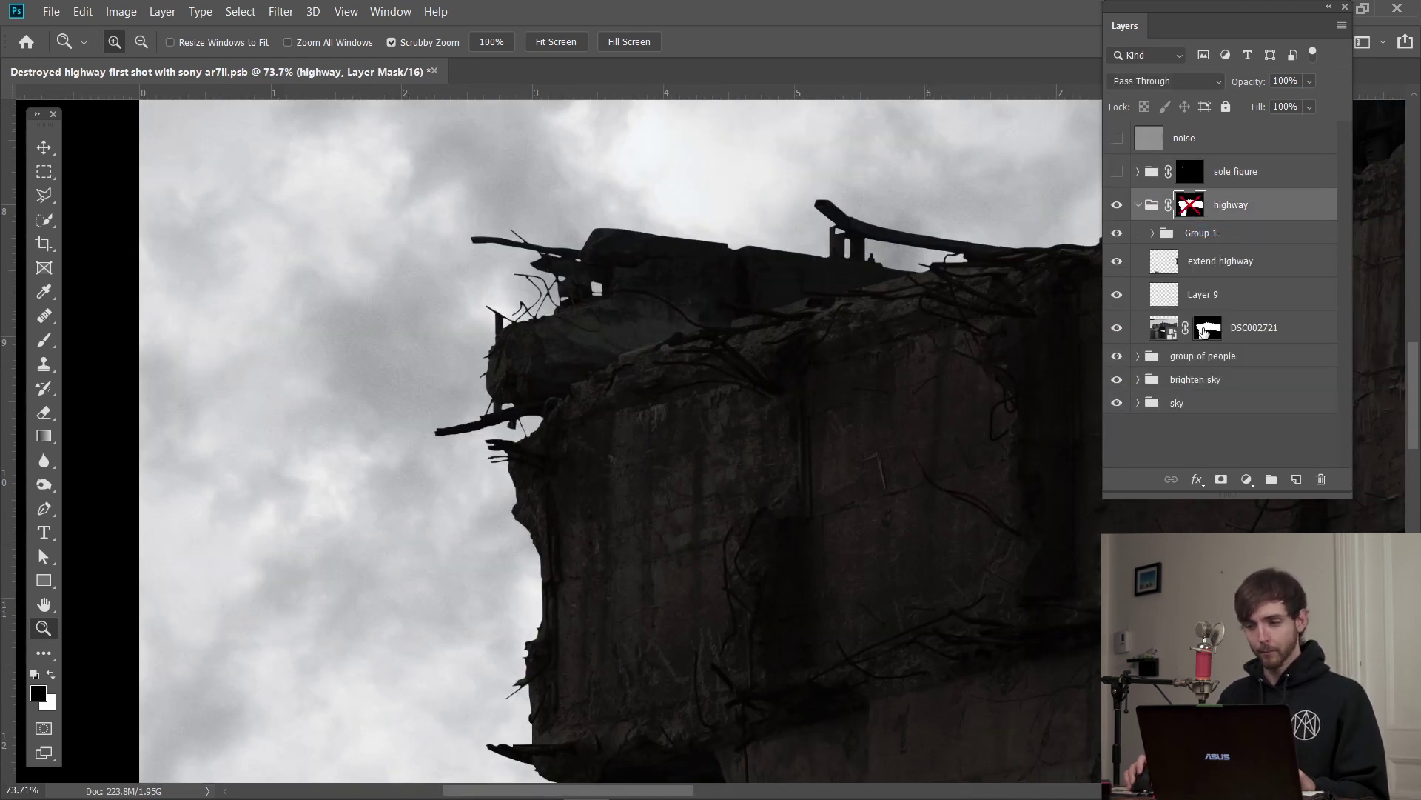
click(1204, 332)
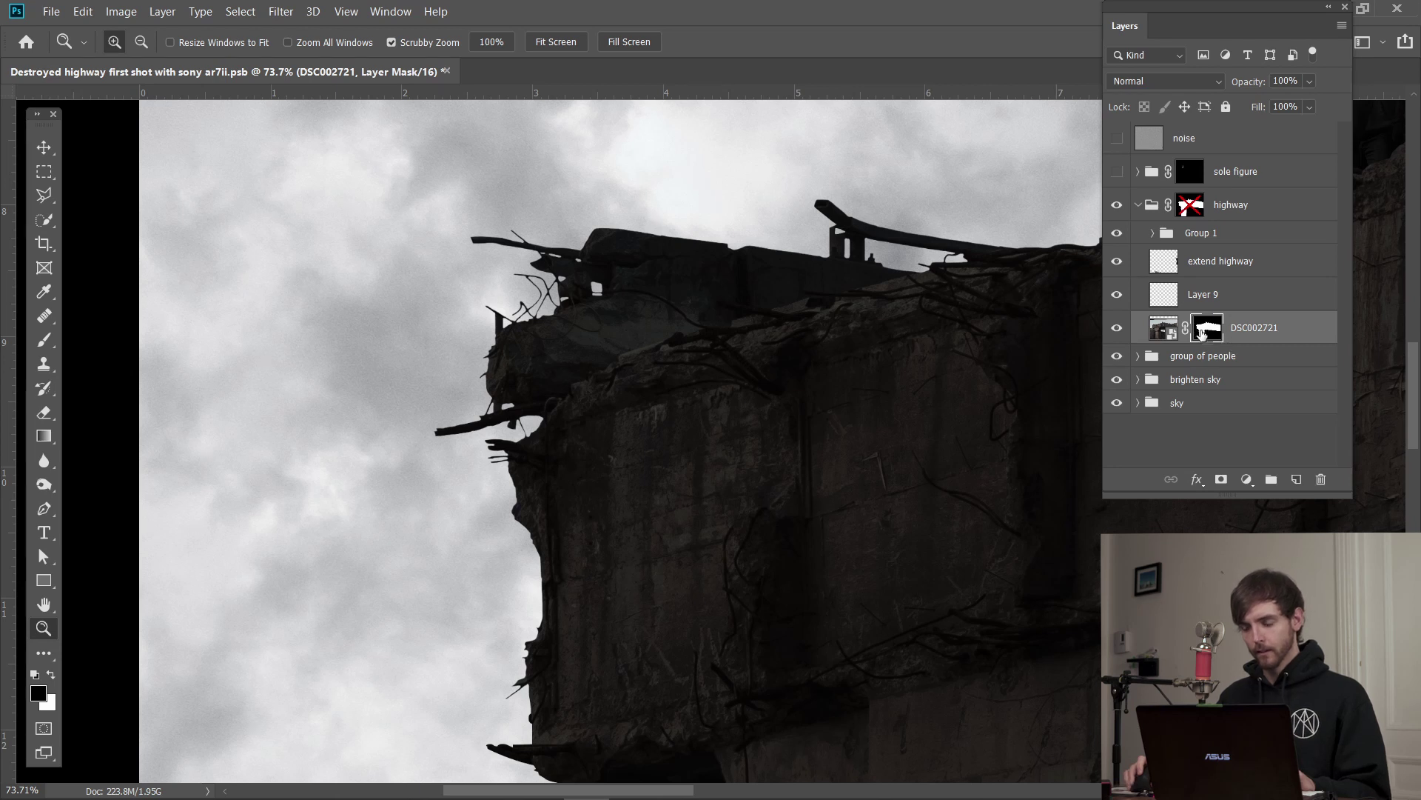
right_click(1205, 331)
click(1227, 345)
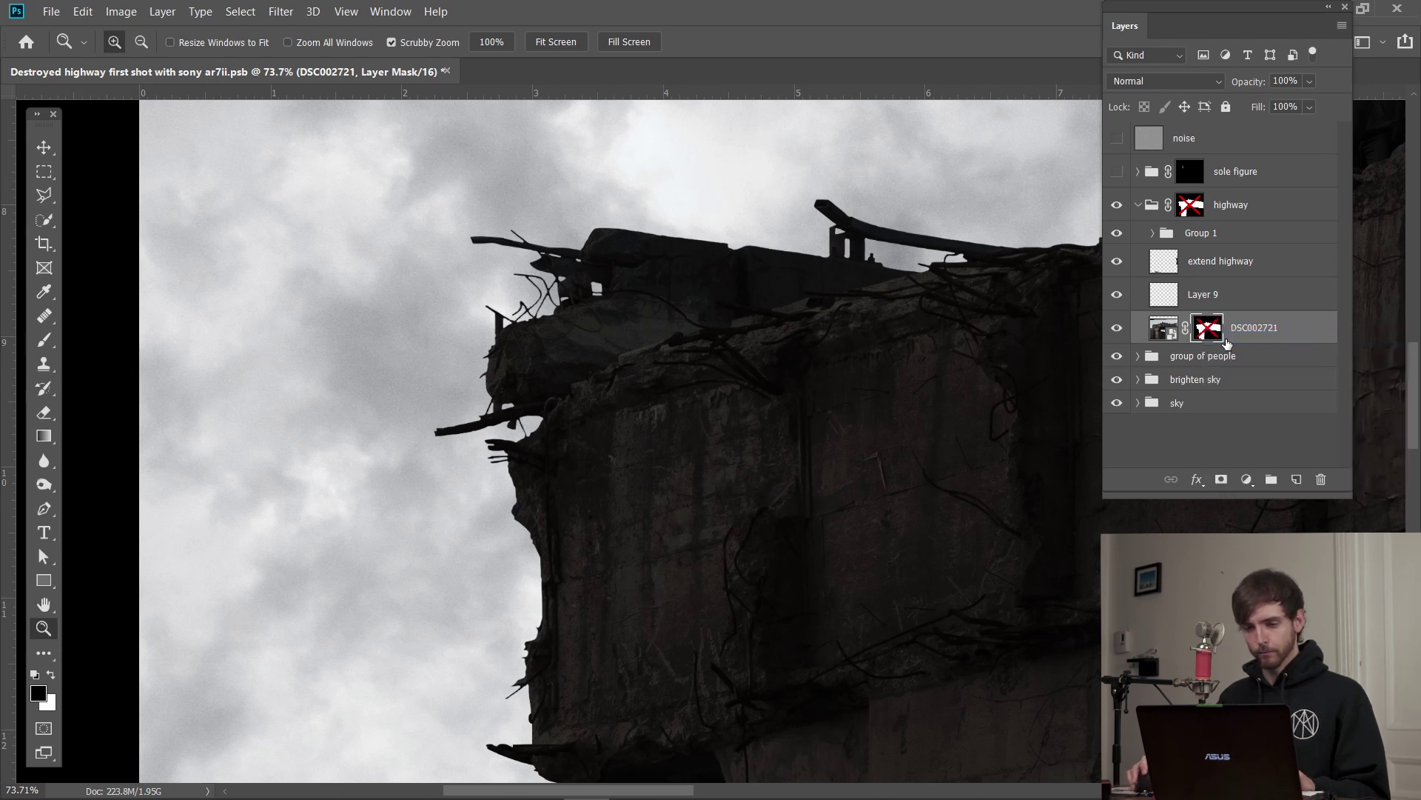
drag(1117, 356, 1117, 402)
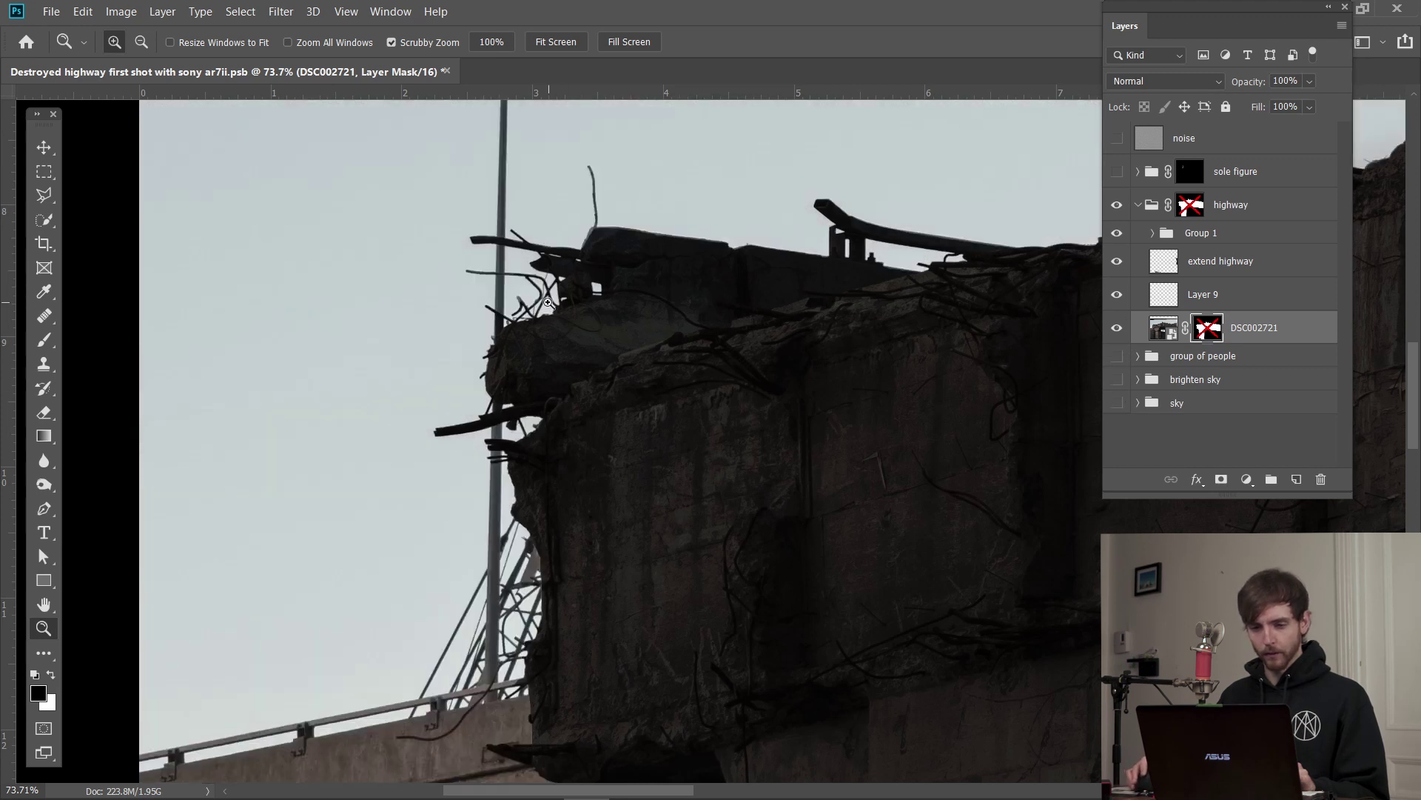
- Inspect the overpass's broken end, then re-enable both masks to show the cut-out
drag(547, 302, 630, 299)
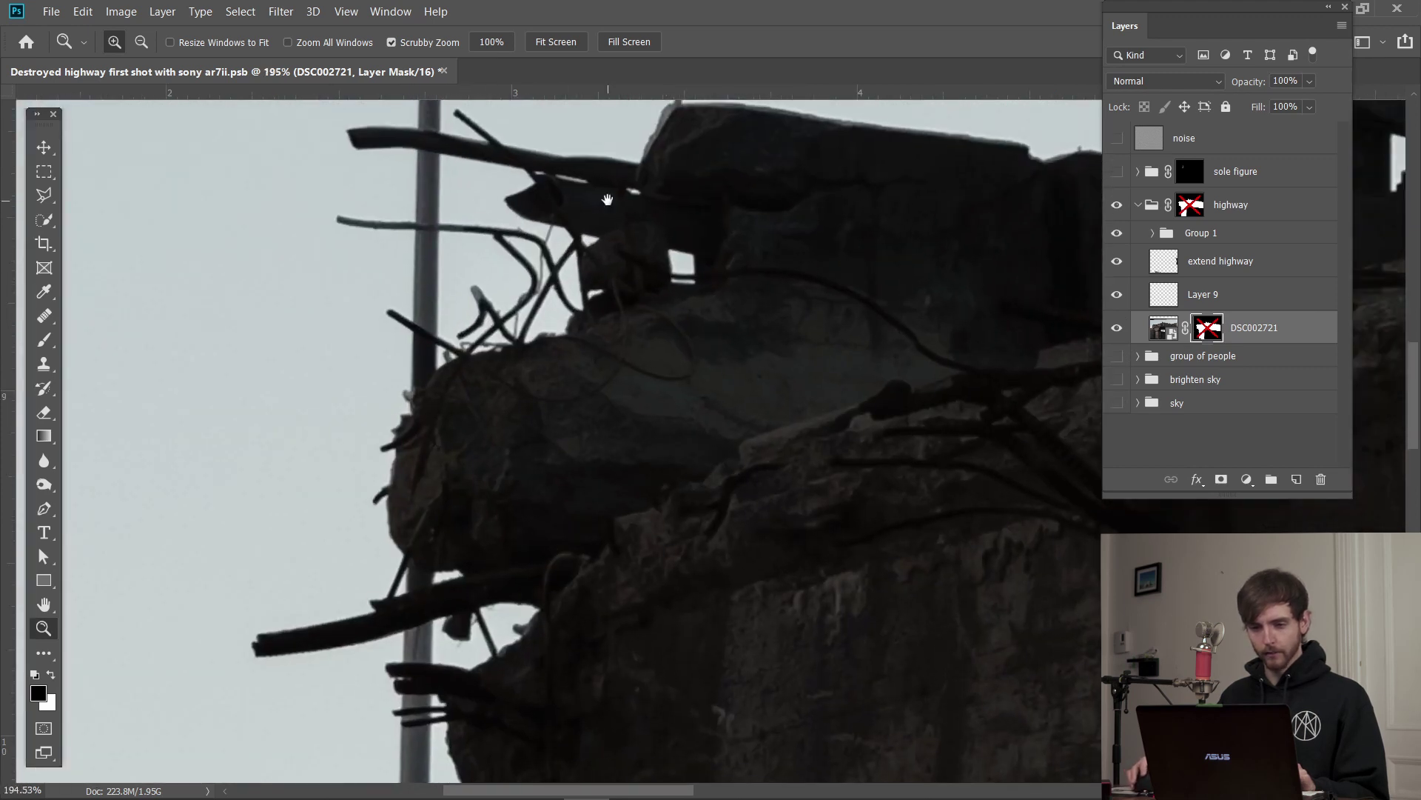
scroll(607, 200, down, 3)
scroll(550, 518, down, 5)
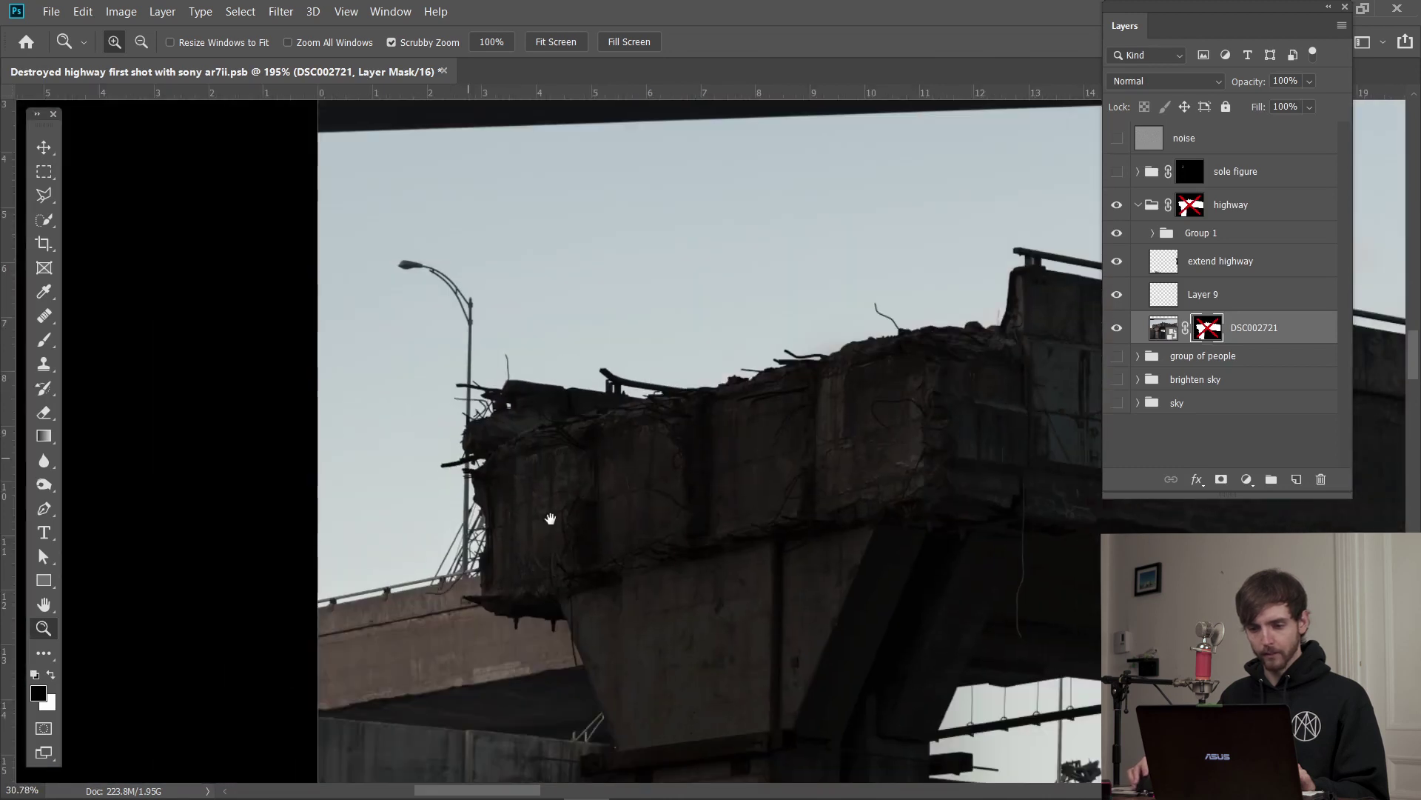
drag(550, 519, 385, 406)
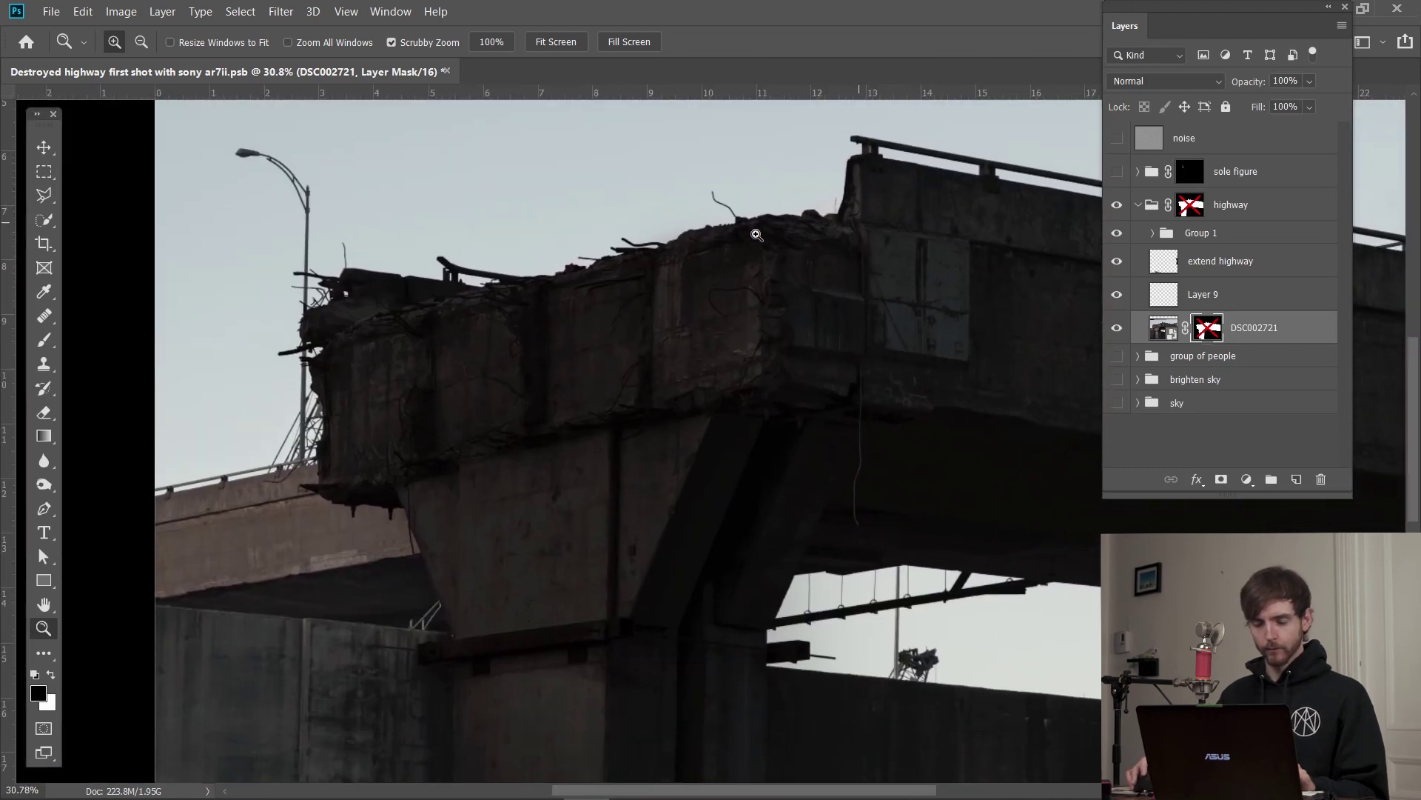
shift+click(1190, 205)
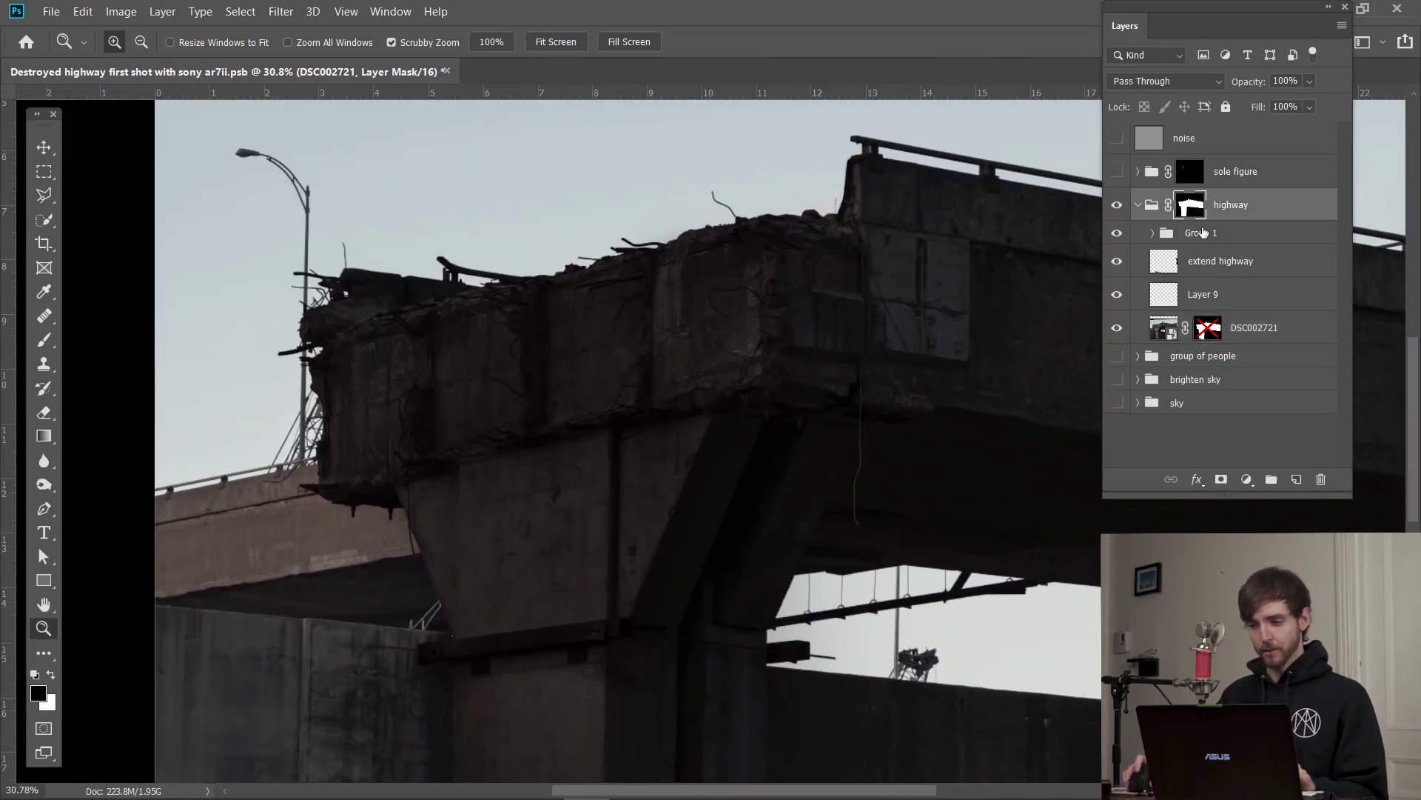
shift+click(1211, 330)
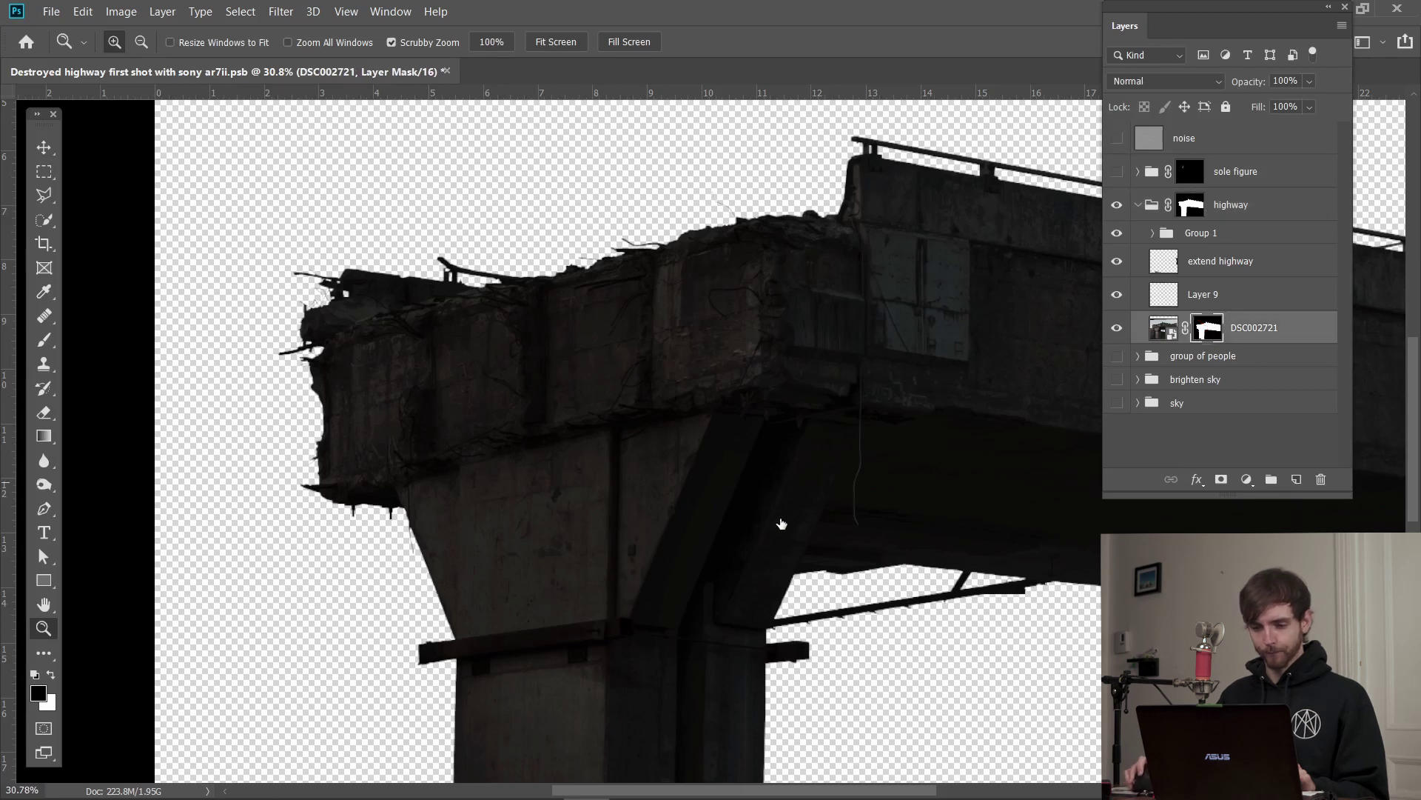
- Zoom closely into the debris mask edge at the overpass's broken left end
drag(851, 514, 851, 641)
mouse_move(385, 276)
mouse_down()
mouse_move(601, 349)
mouse_move(359, 273)
mouse_up()
drag(223, 281, 562, 296)
drag(292, 444, 776, 331)
drag(585, 308, 691, 305)
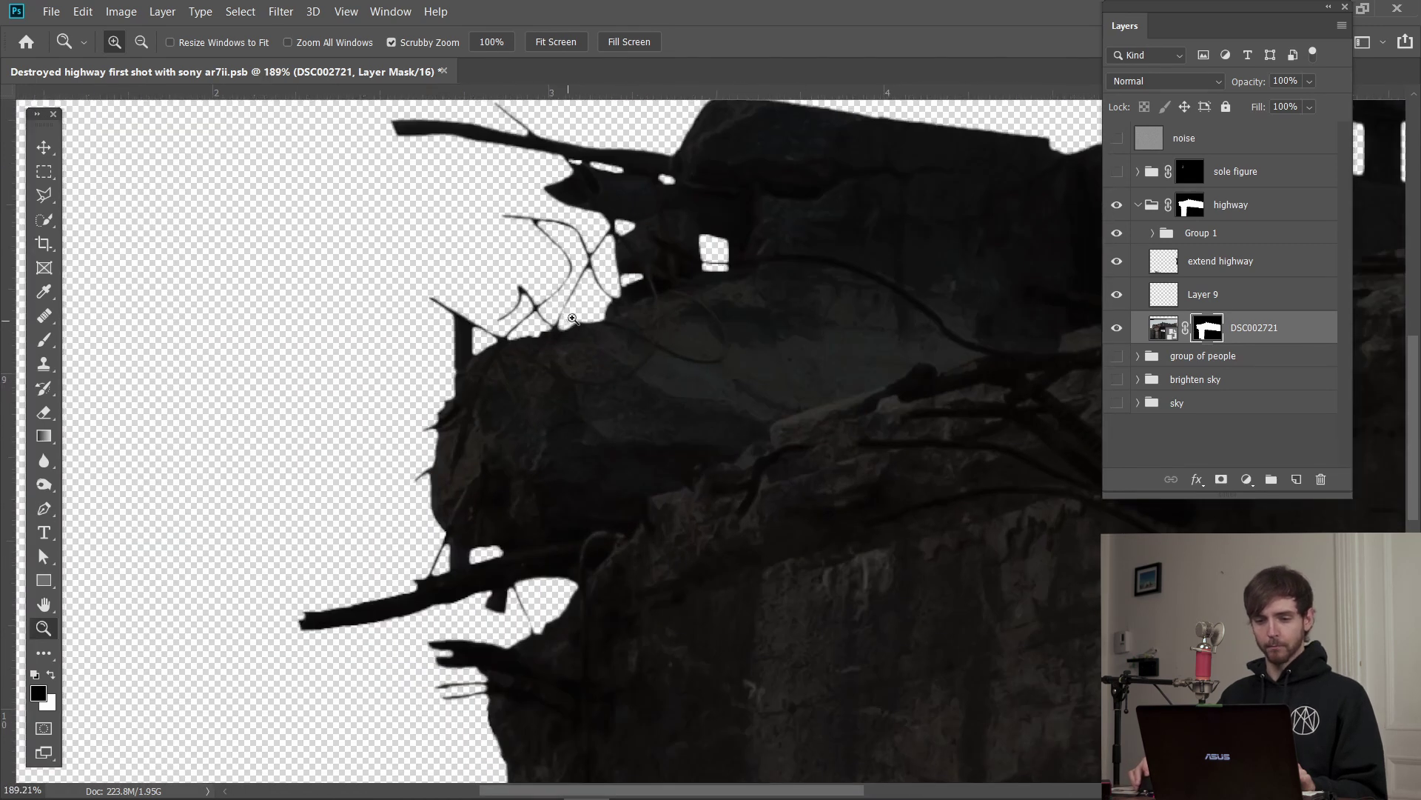
click(635, 303)
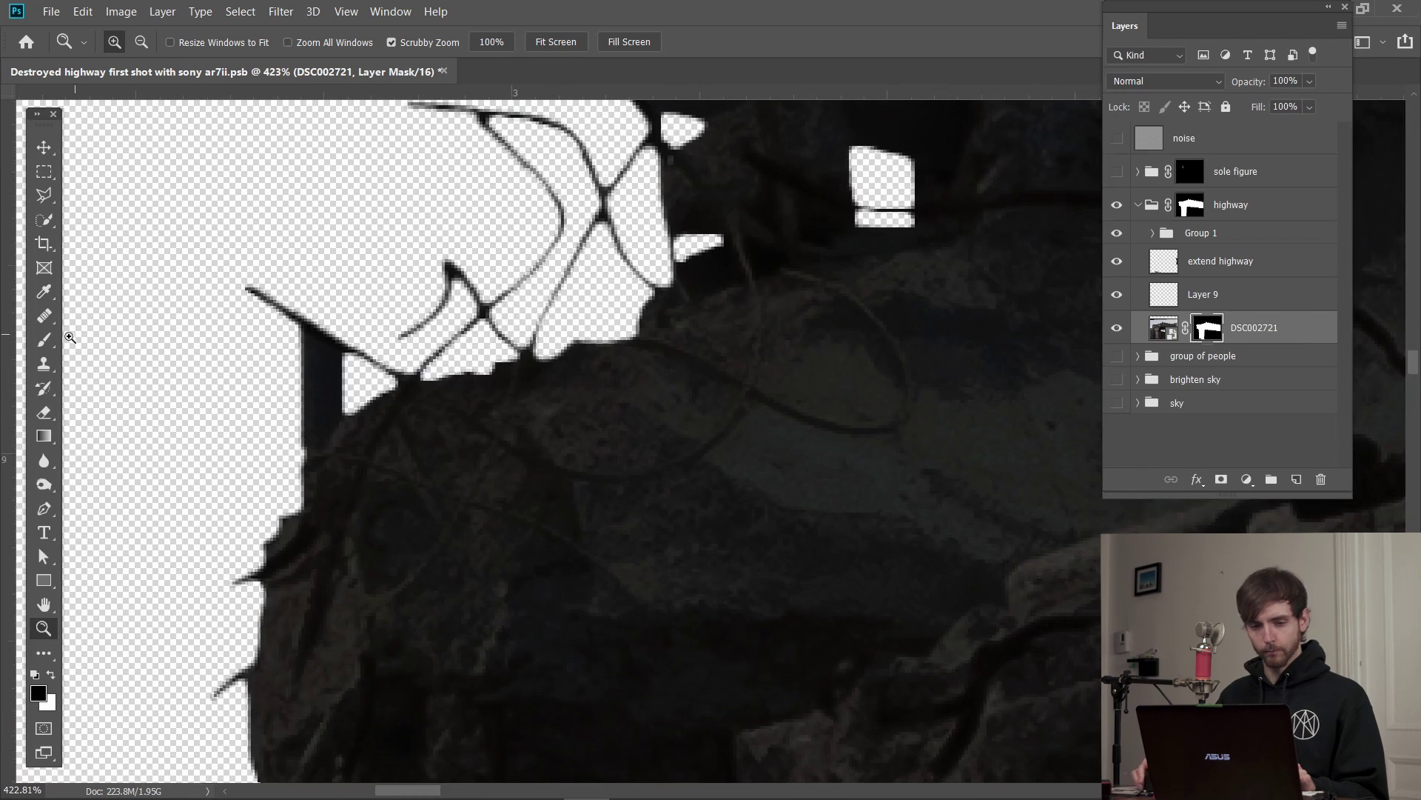
click(44, 339)
mouse_move(640, 350)
mouse_down()
mouse_move(455, 576)
mouse_move(299, 660)
mouse_up()
scroll(111, 703, up, 2)
key(z)
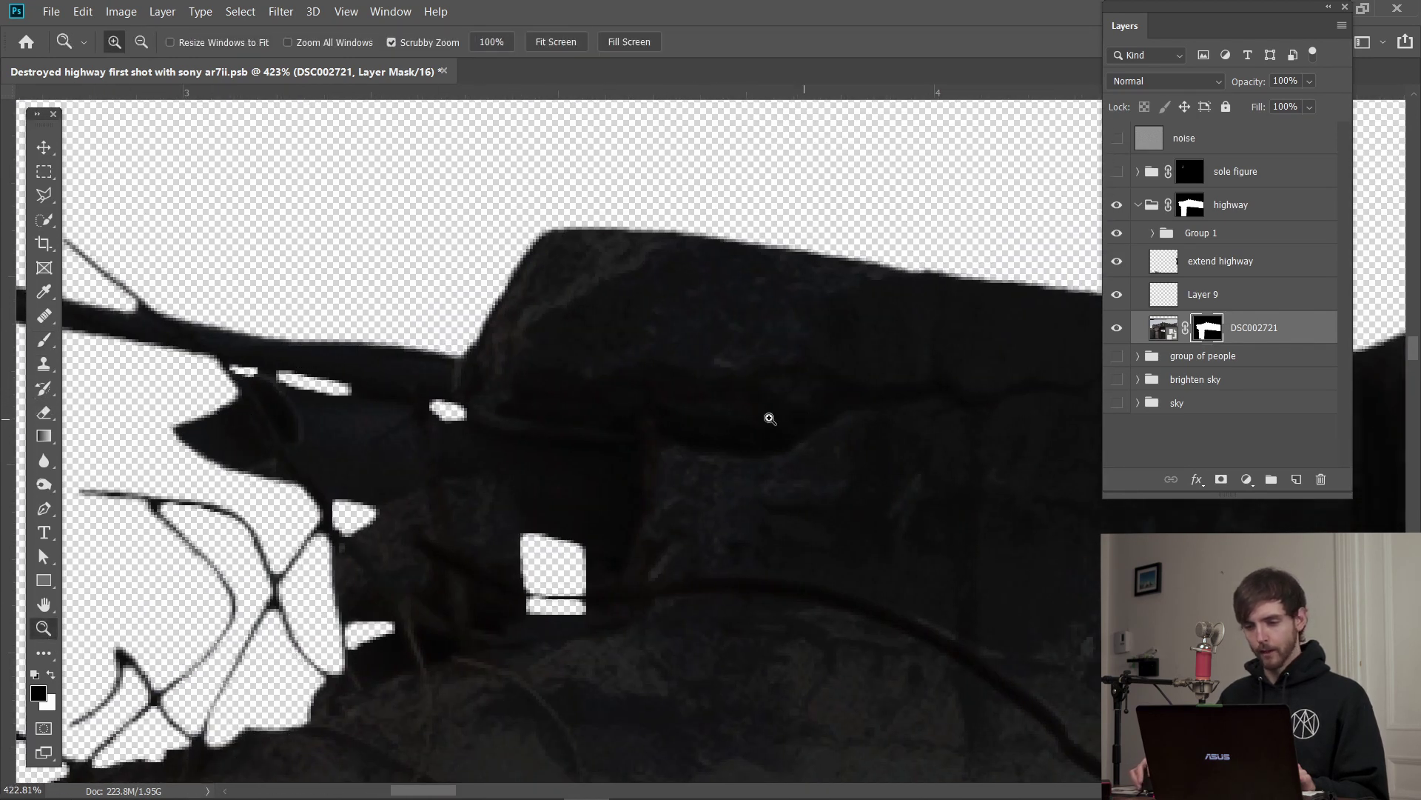
scroll(770, 419, down, 10)
scroll(463, 349, up, 3)
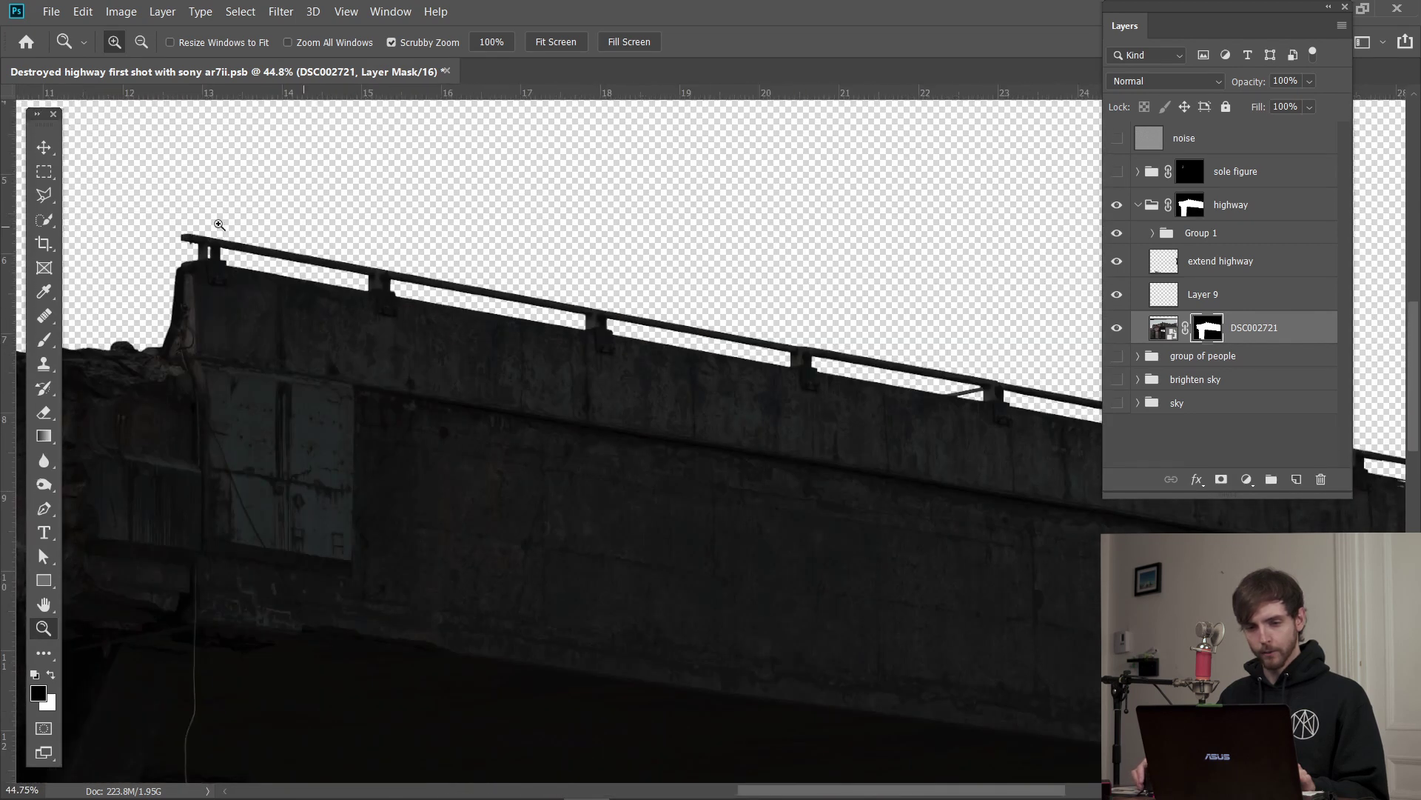
- Place Pen path anchors along the railing top, from its left end to the right
key(p)
click(183, 217)
click(940, 358)
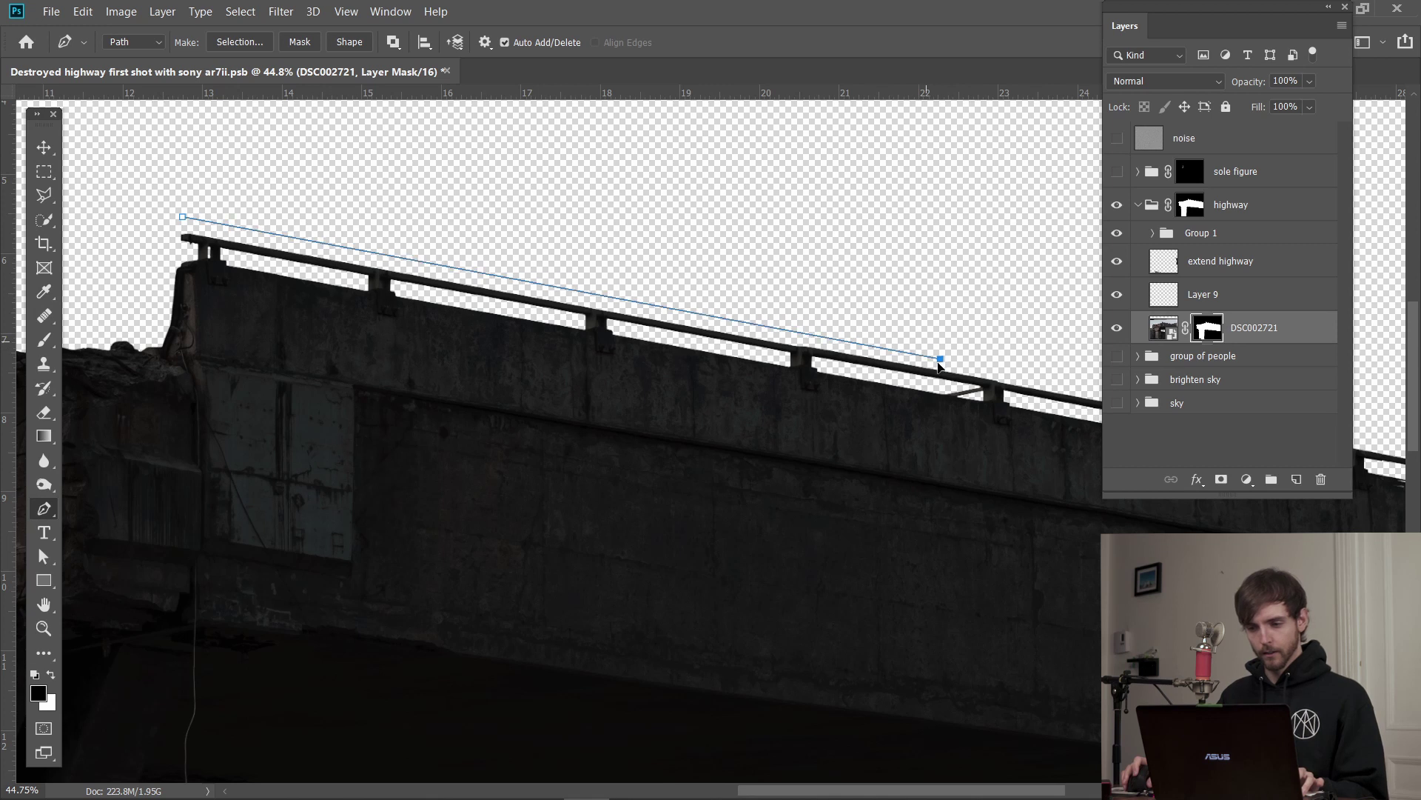
drag(938, 363, 946, 374)
click(198, 235)
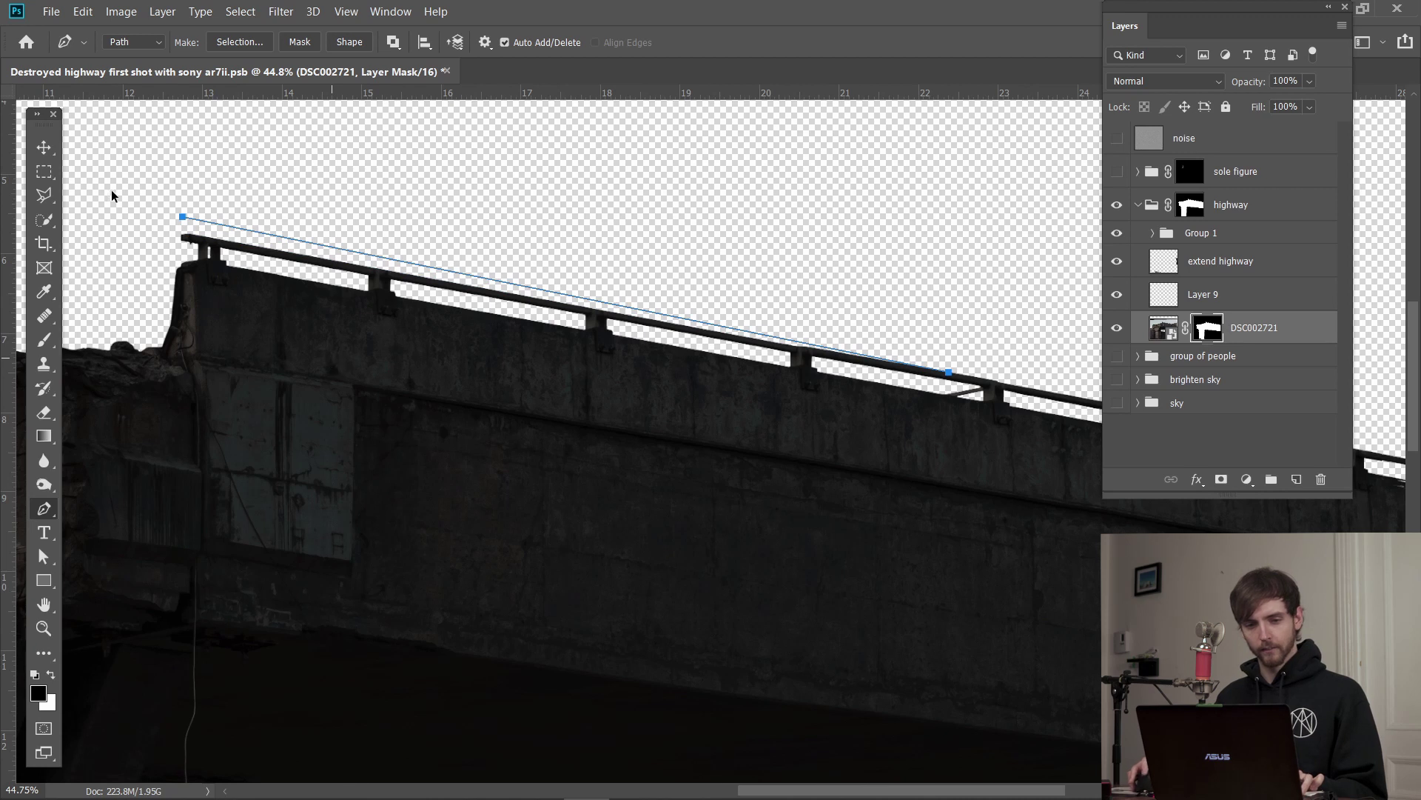
key(z)
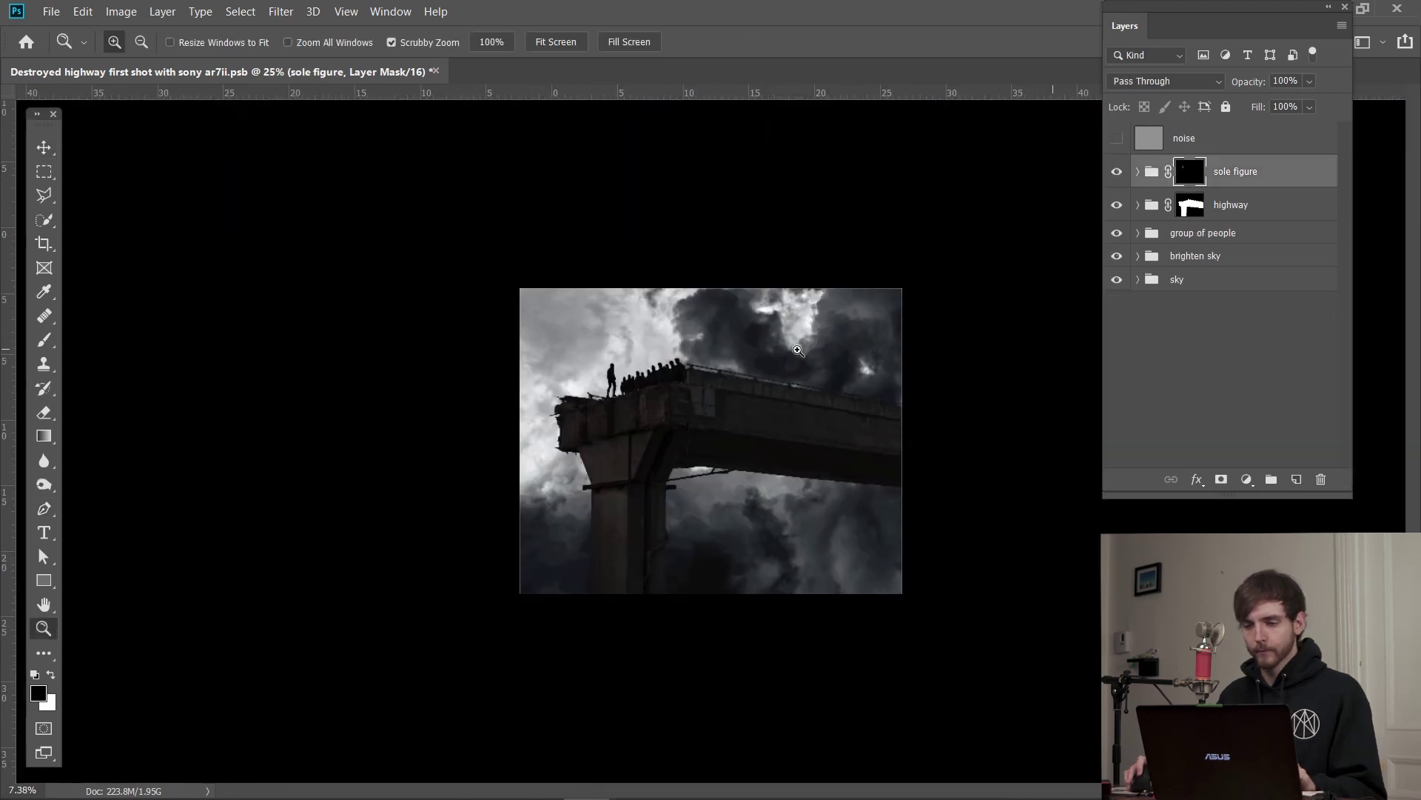
- Select the noise layer at the top of the stack and make it visible
click(1234, 145)
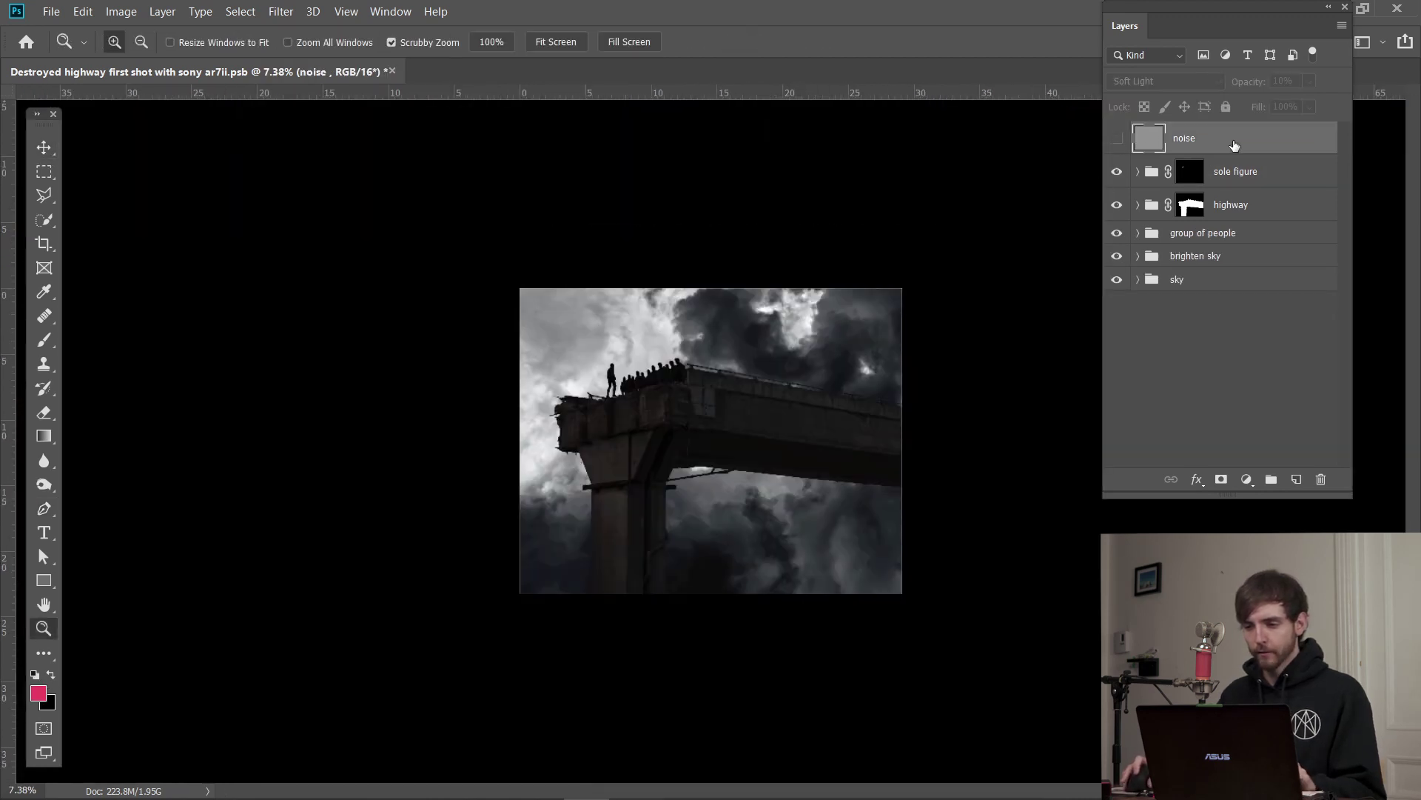
key(ctrl+comma)
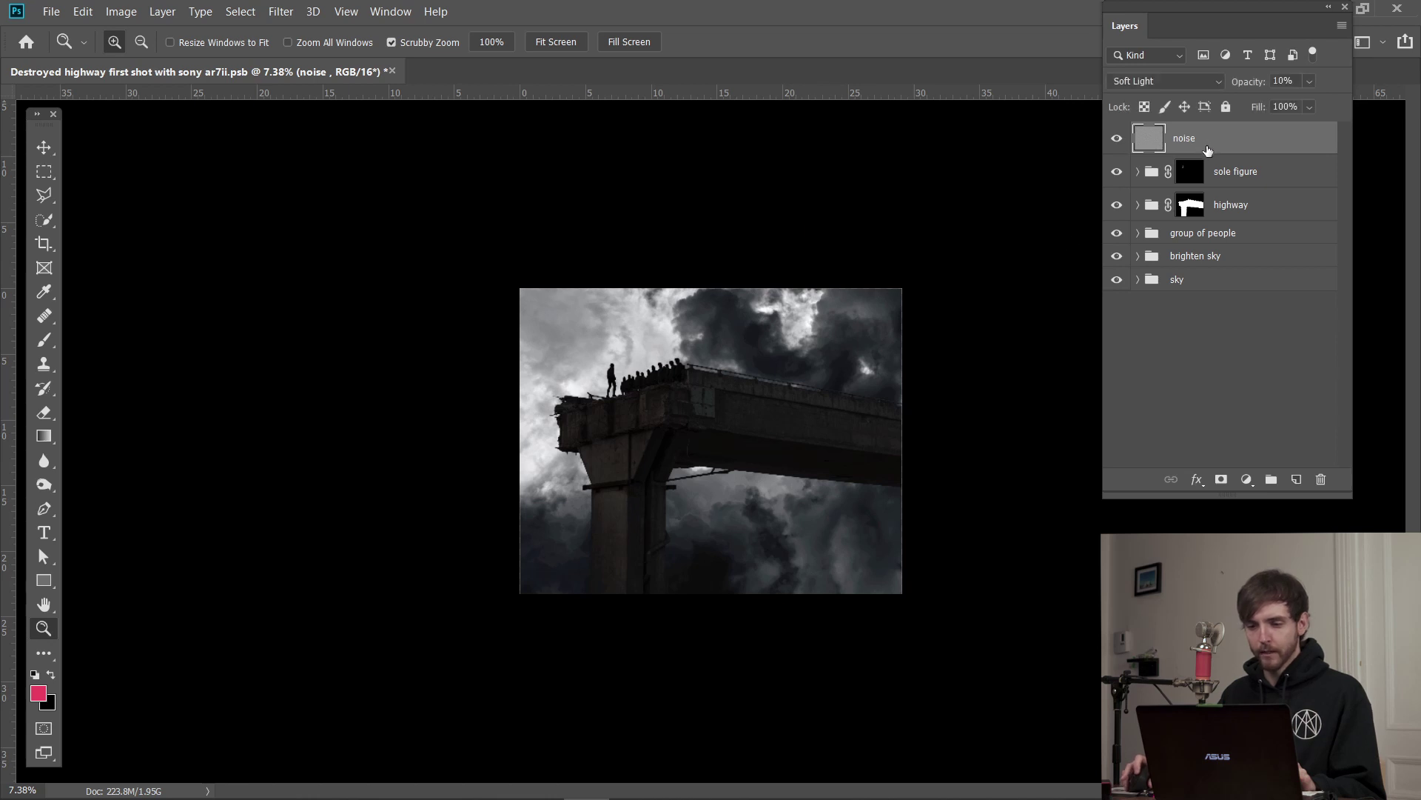
click(796, 382)
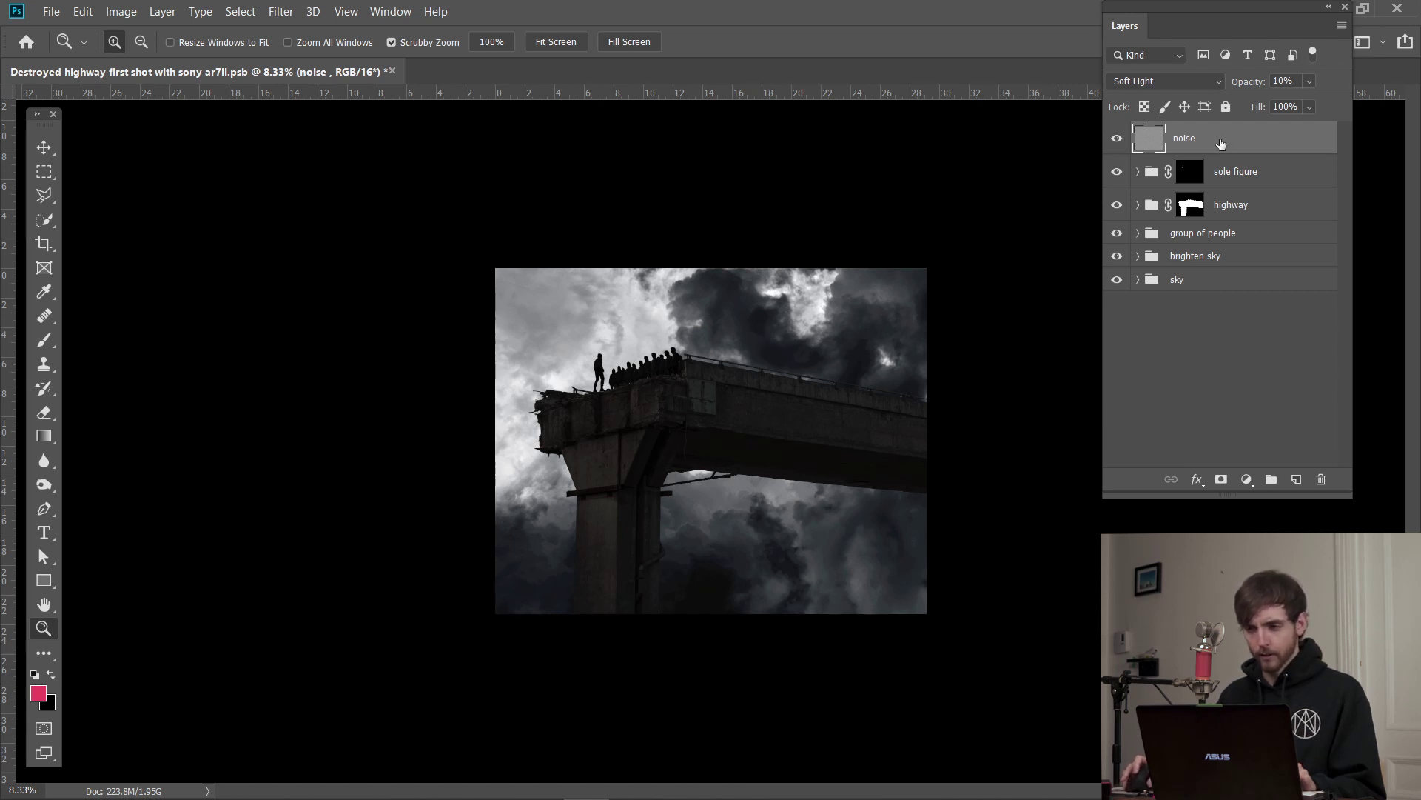
click(85, 11)
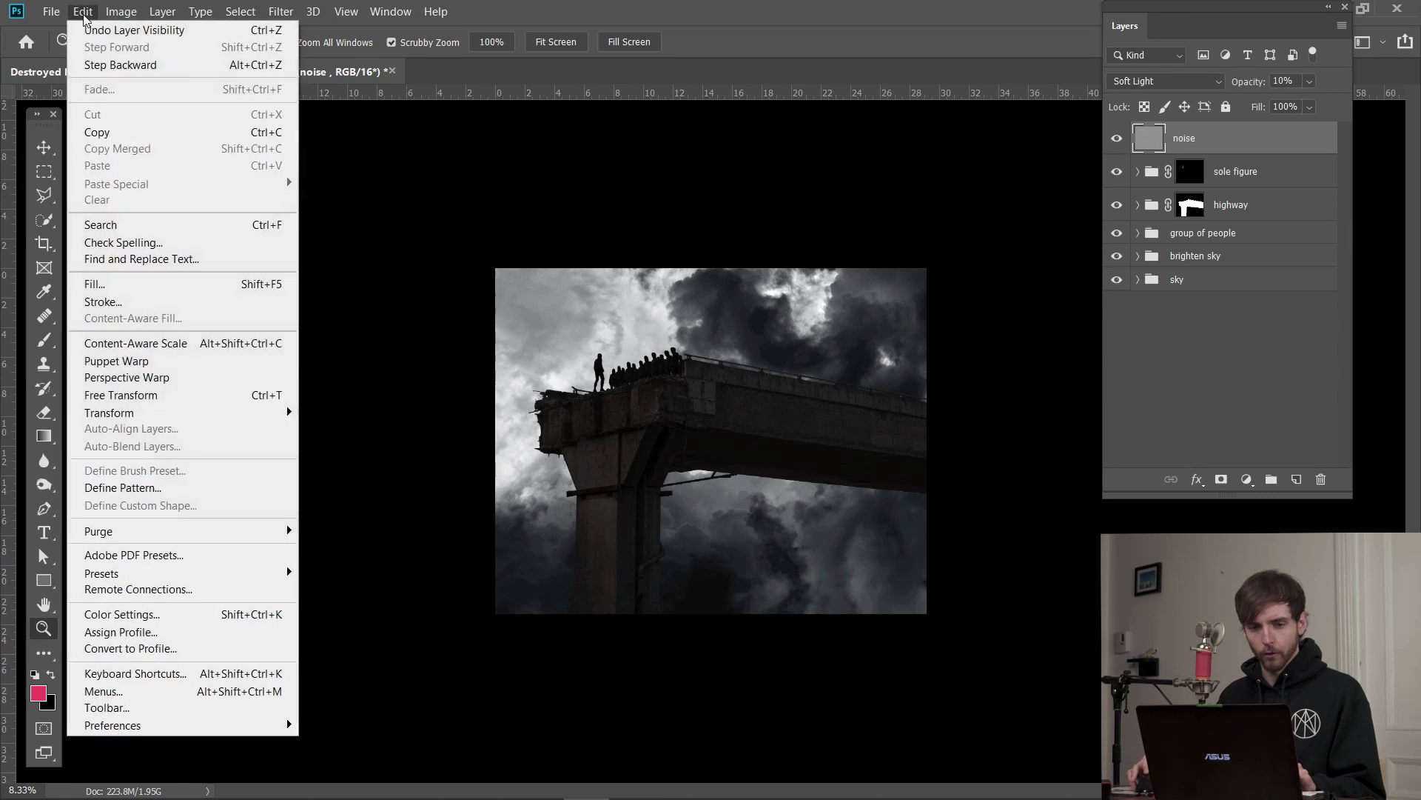
- Fill the noise layer with 50% Gray
click(108, 285)
click(683, 194)
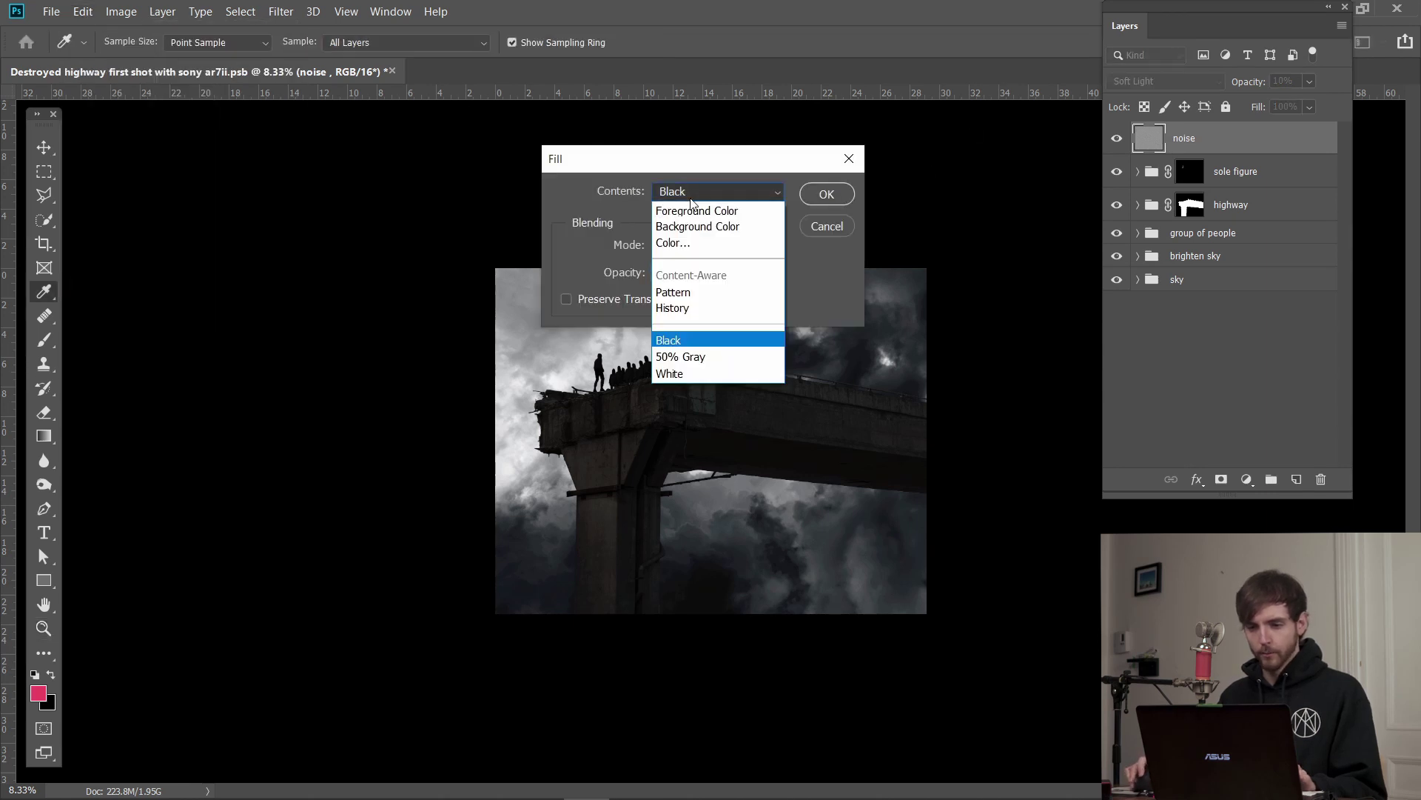
click(681, 355)
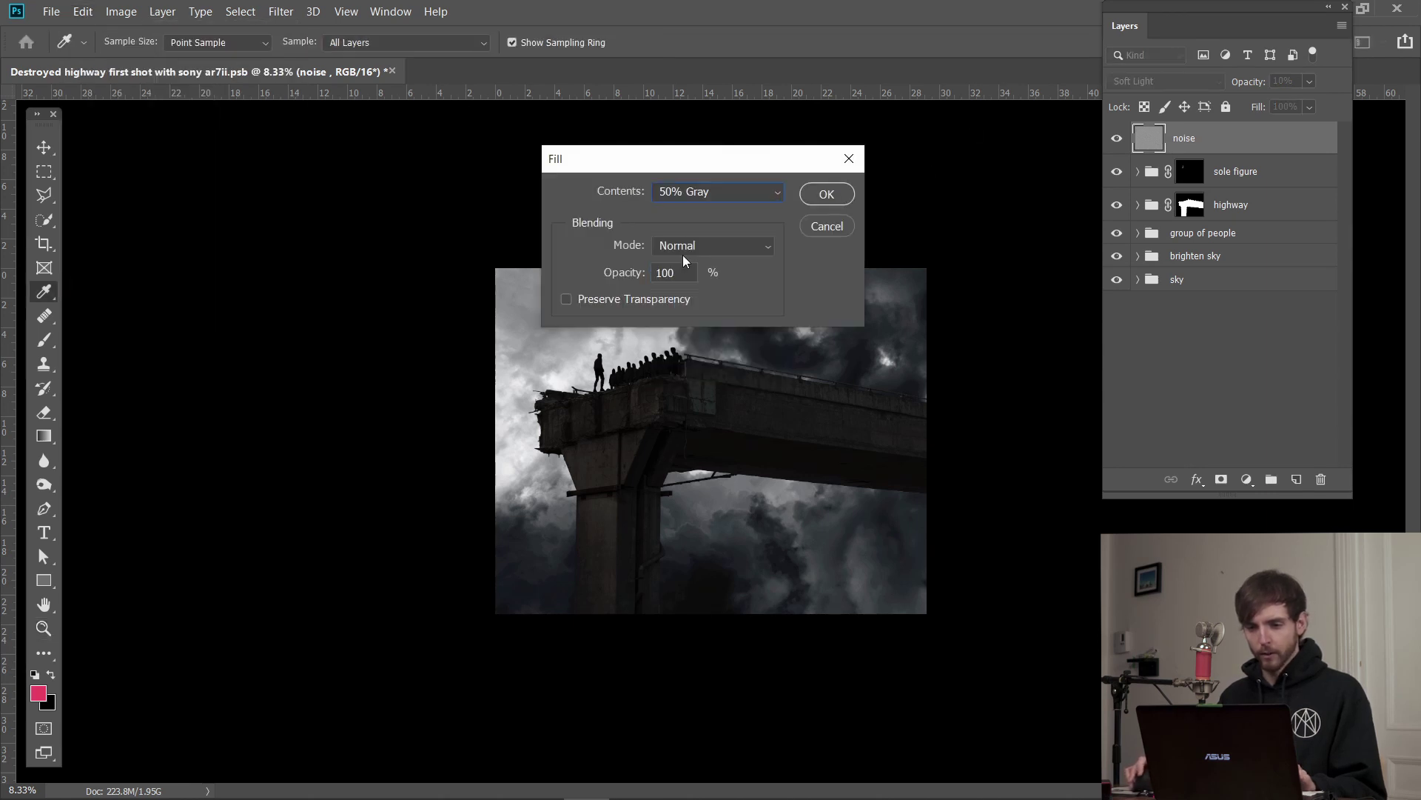
click(826, 193)
key(z)
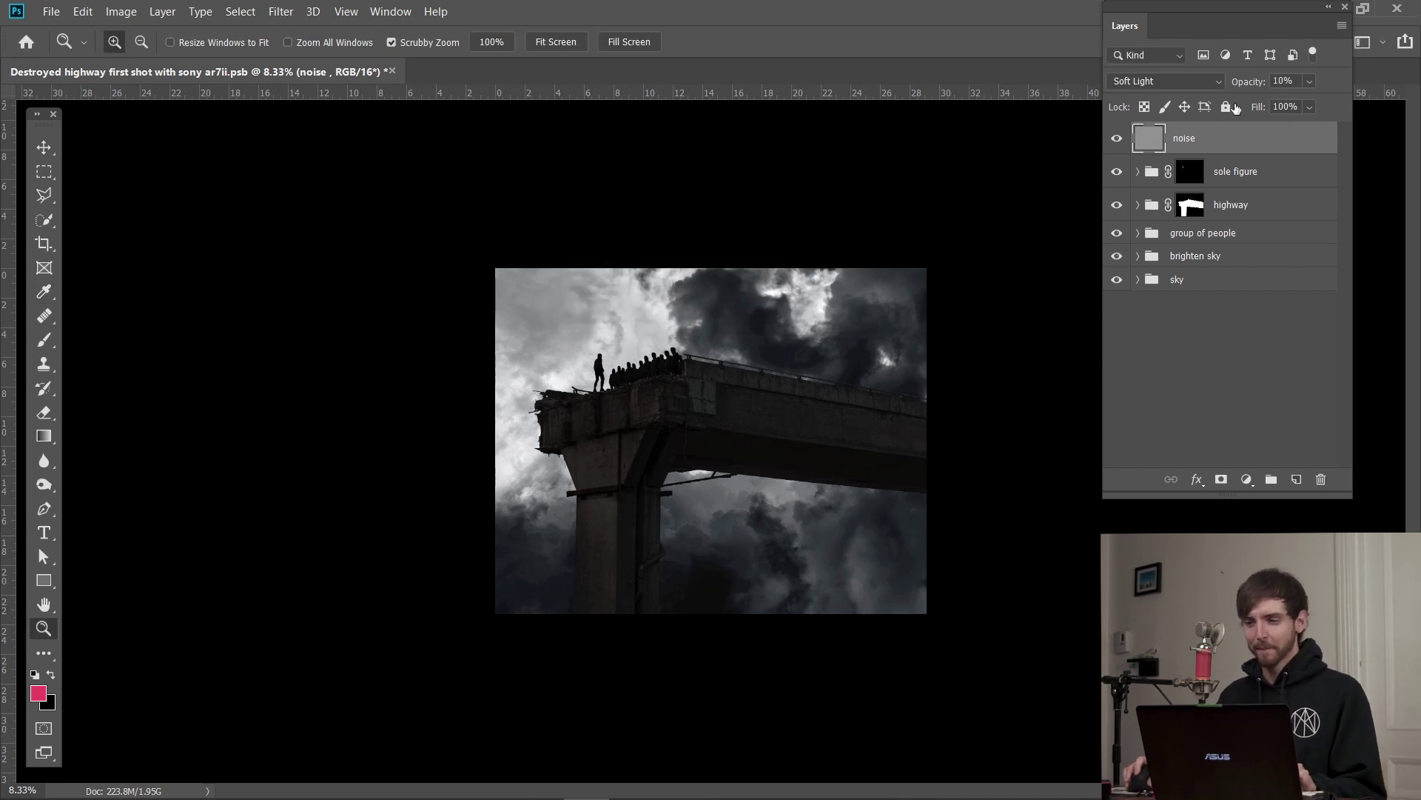
- Apply Add Noise at 11.07%, Gaussian, Monochromatic to the gray layer
click(289, 12)
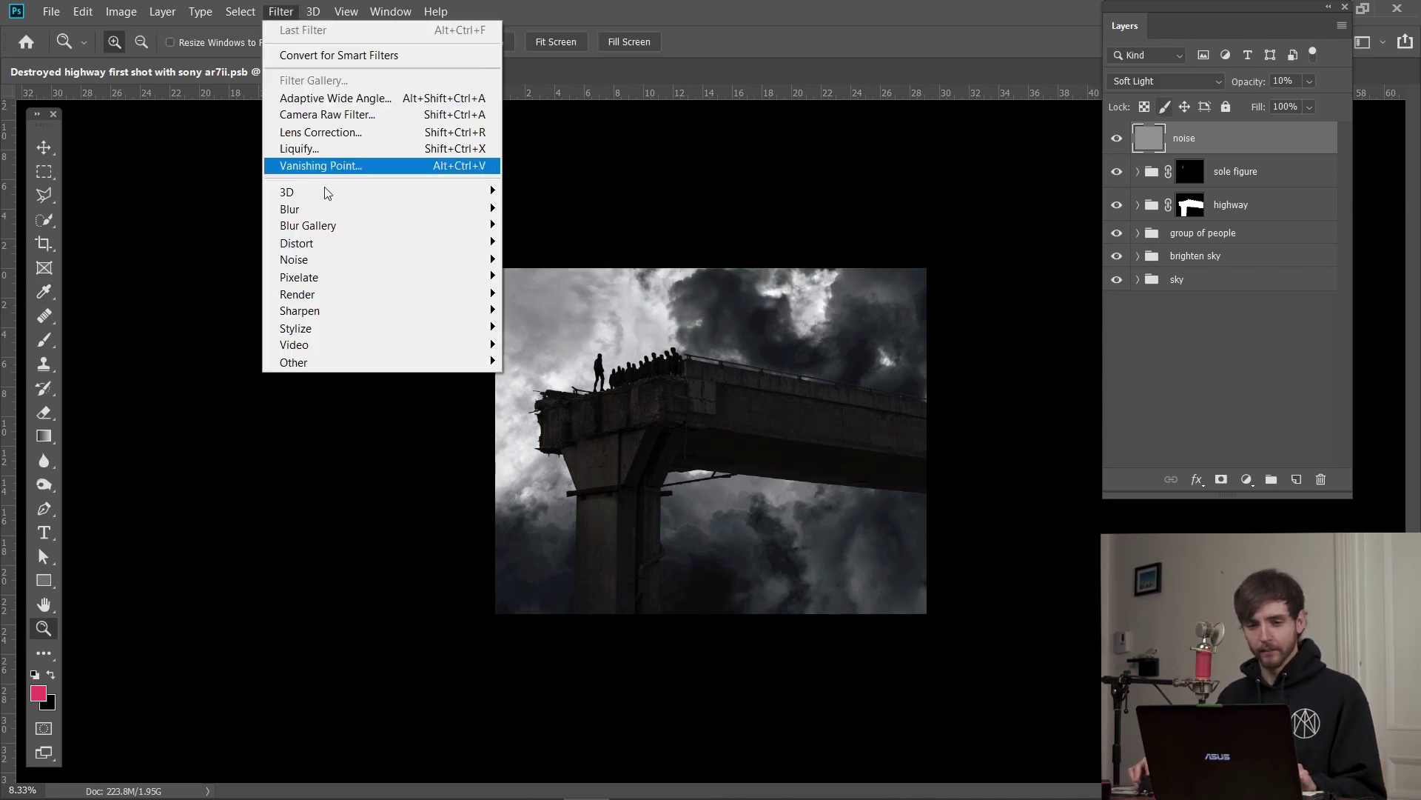
mouse_move(400, 263)
click(557, 263)
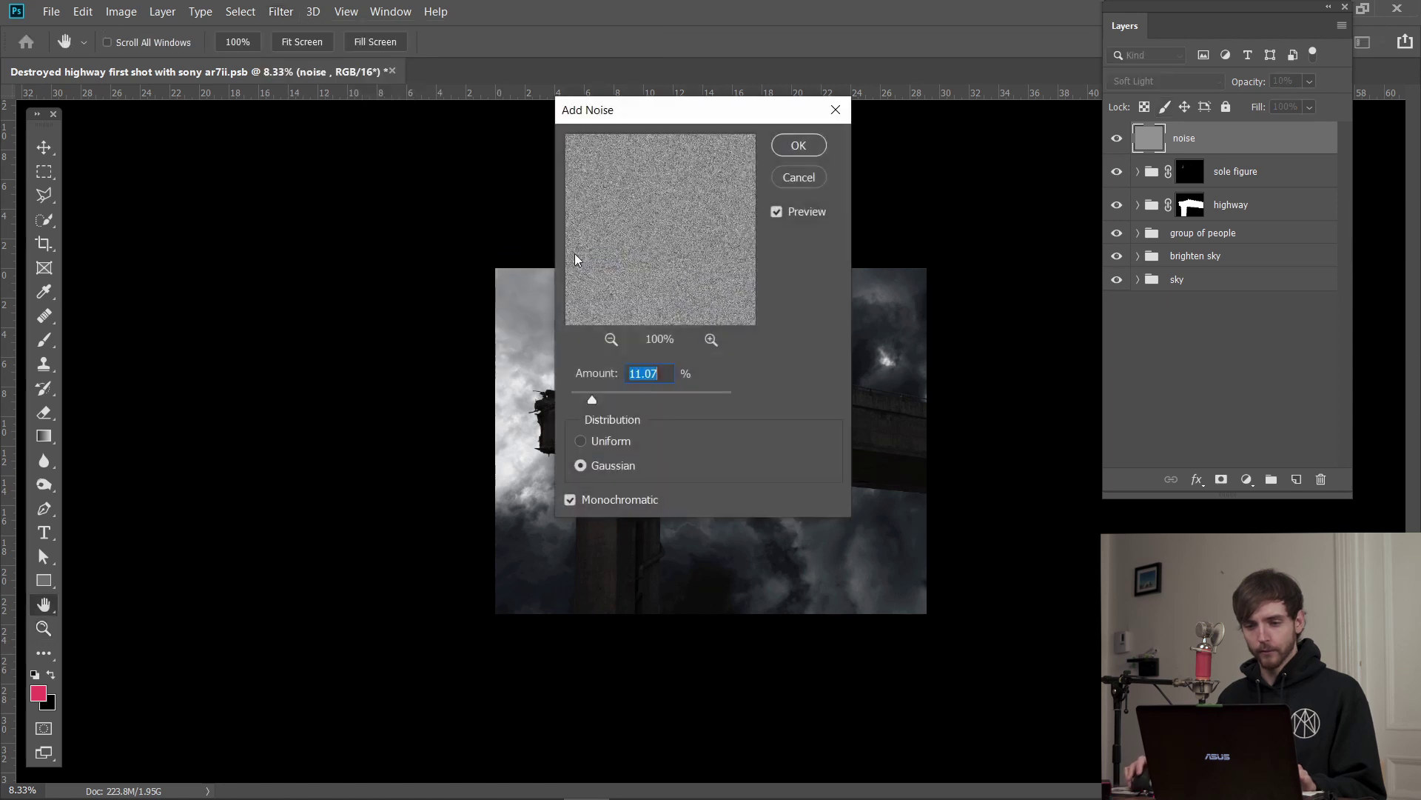
click(798, 146)
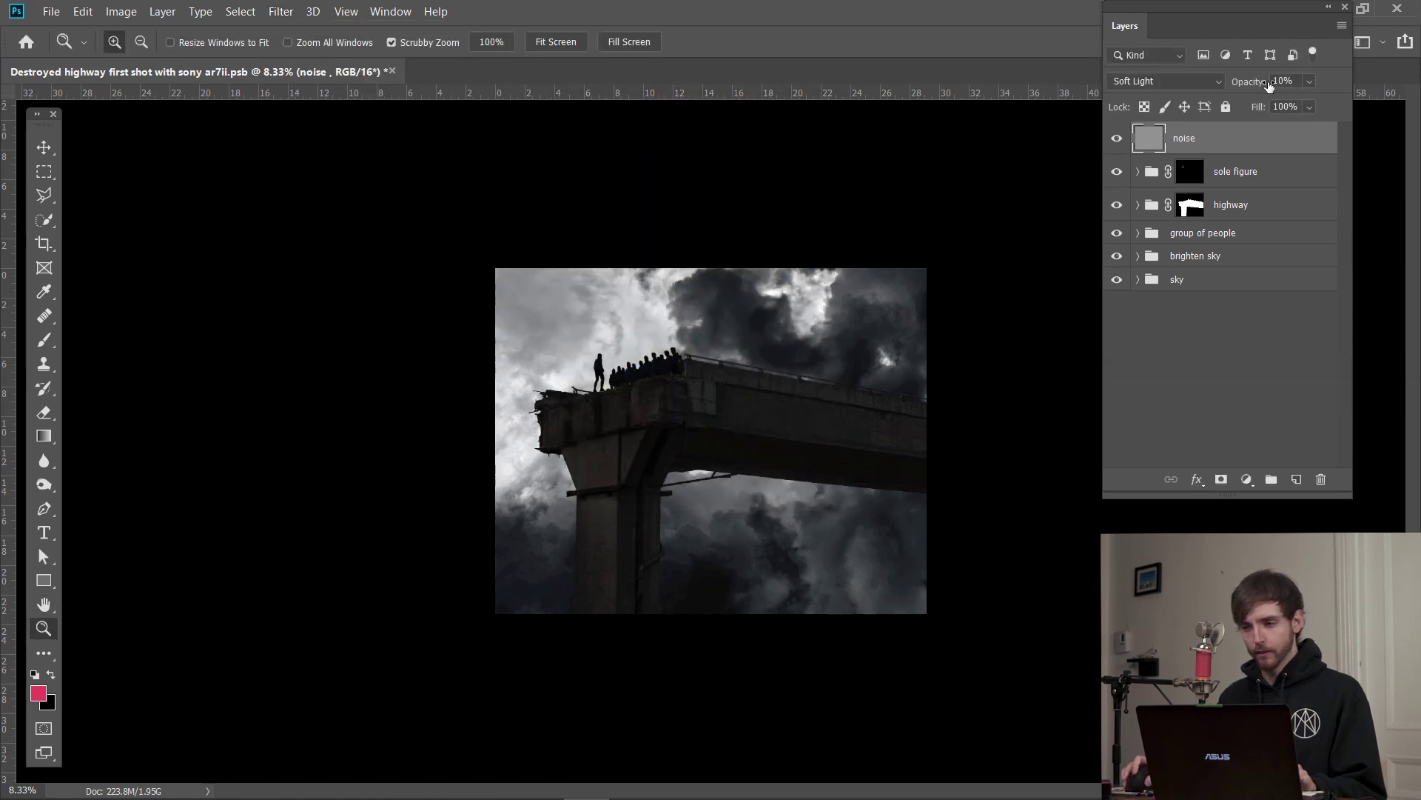
- Compare noise at 100% opacity zoomed to 100%, then settle opacity at 26%
drag(1257, 86, 1417, 81)
key(Return)
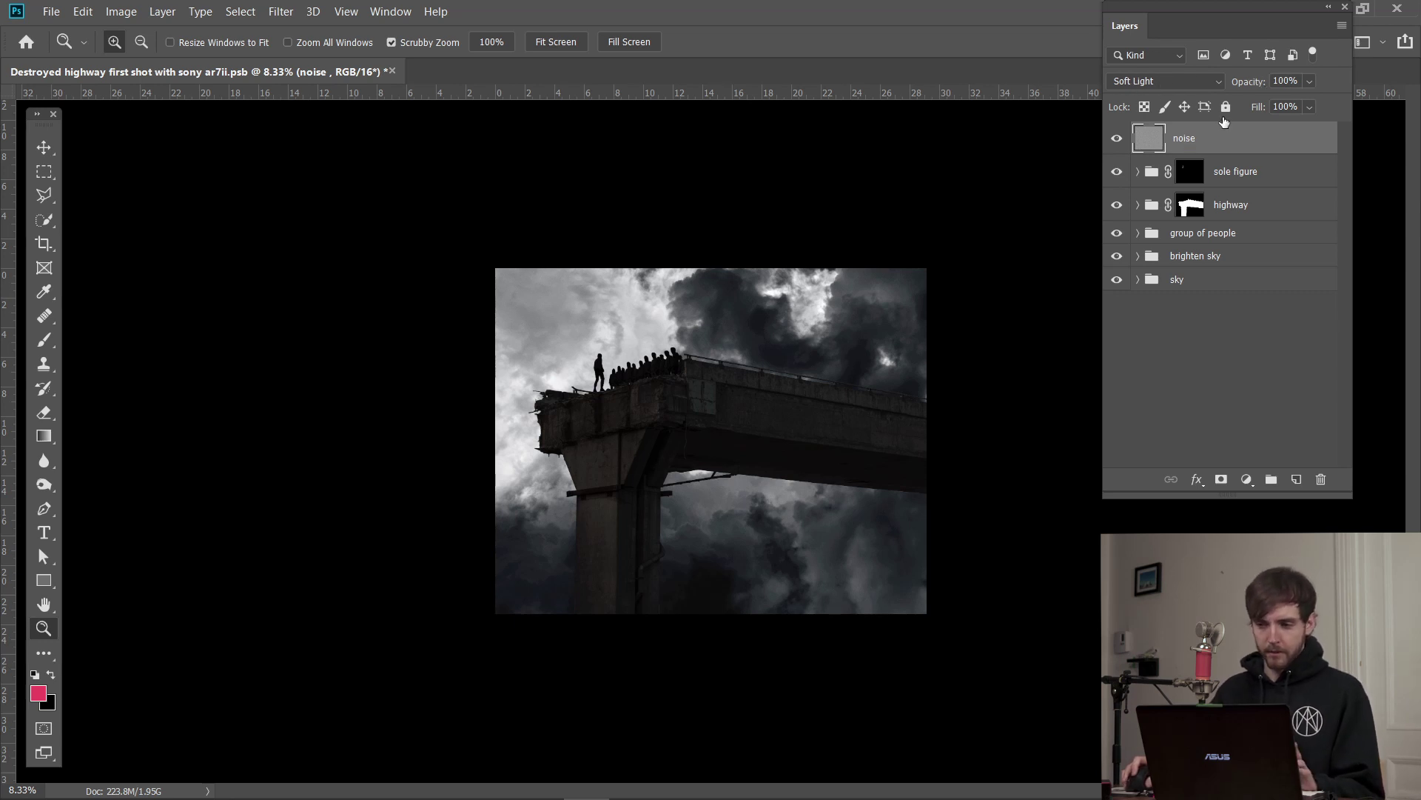
key(ctrl+1)
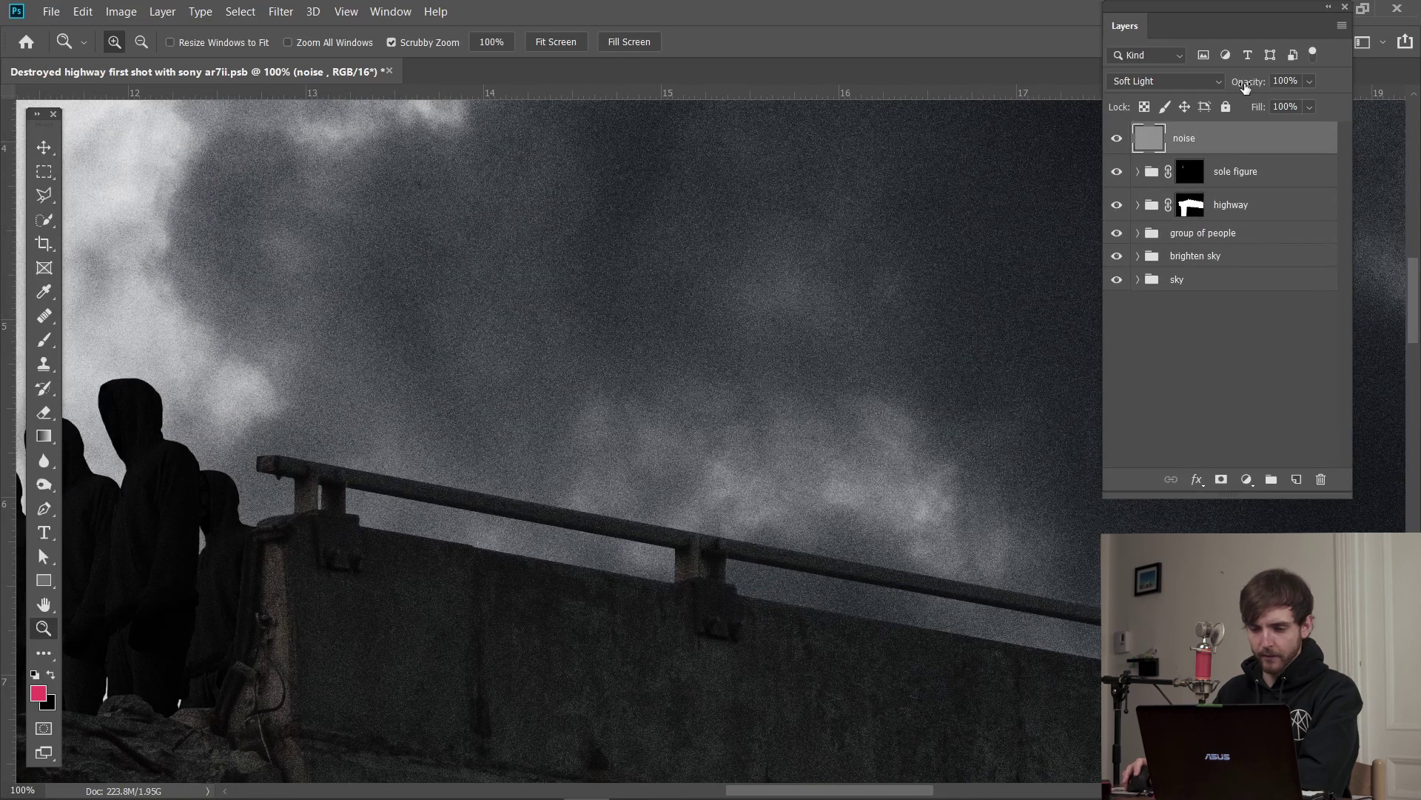
drag(1245, 87, 929, 66)
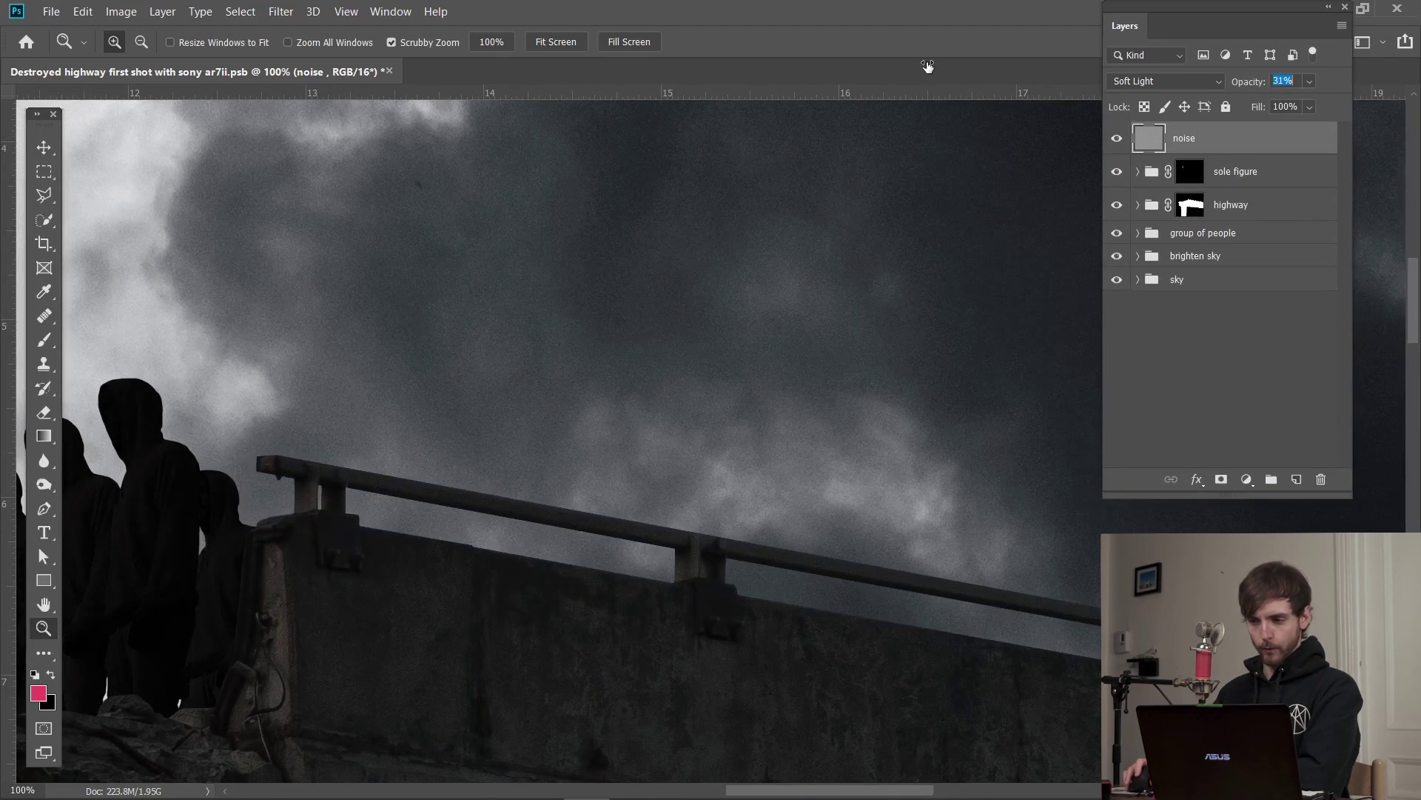
key(Return)
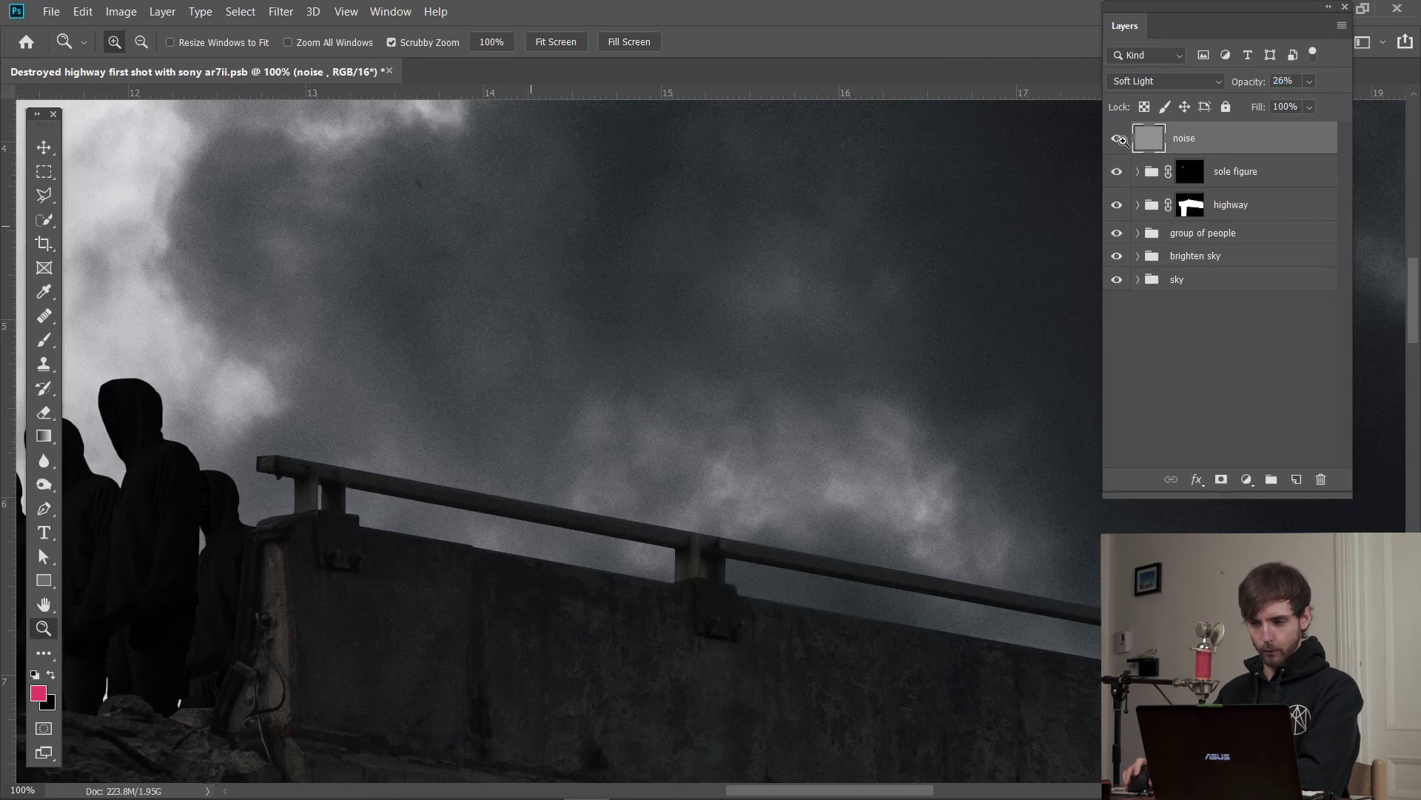
click(1117, 140)
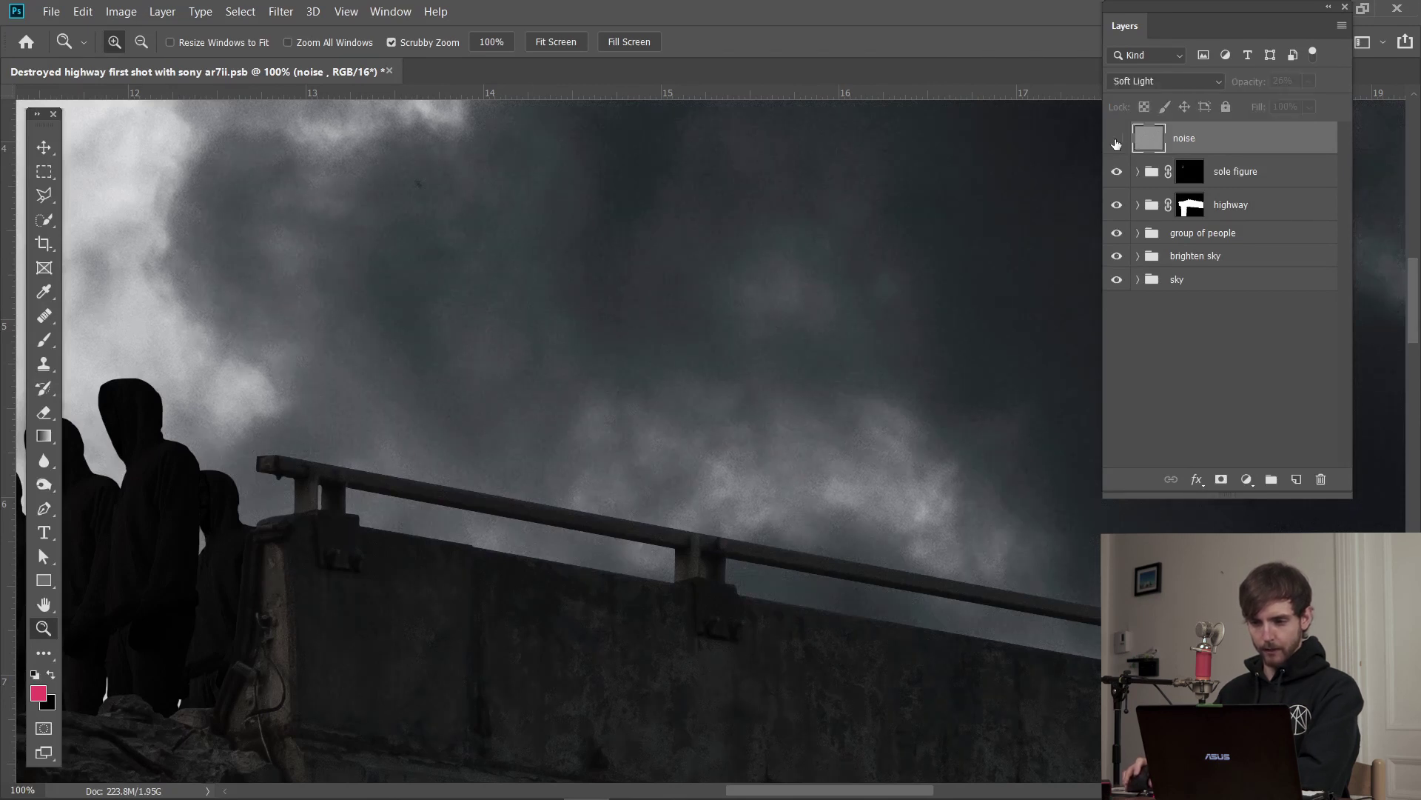
drag(982, 235, 556, 385)
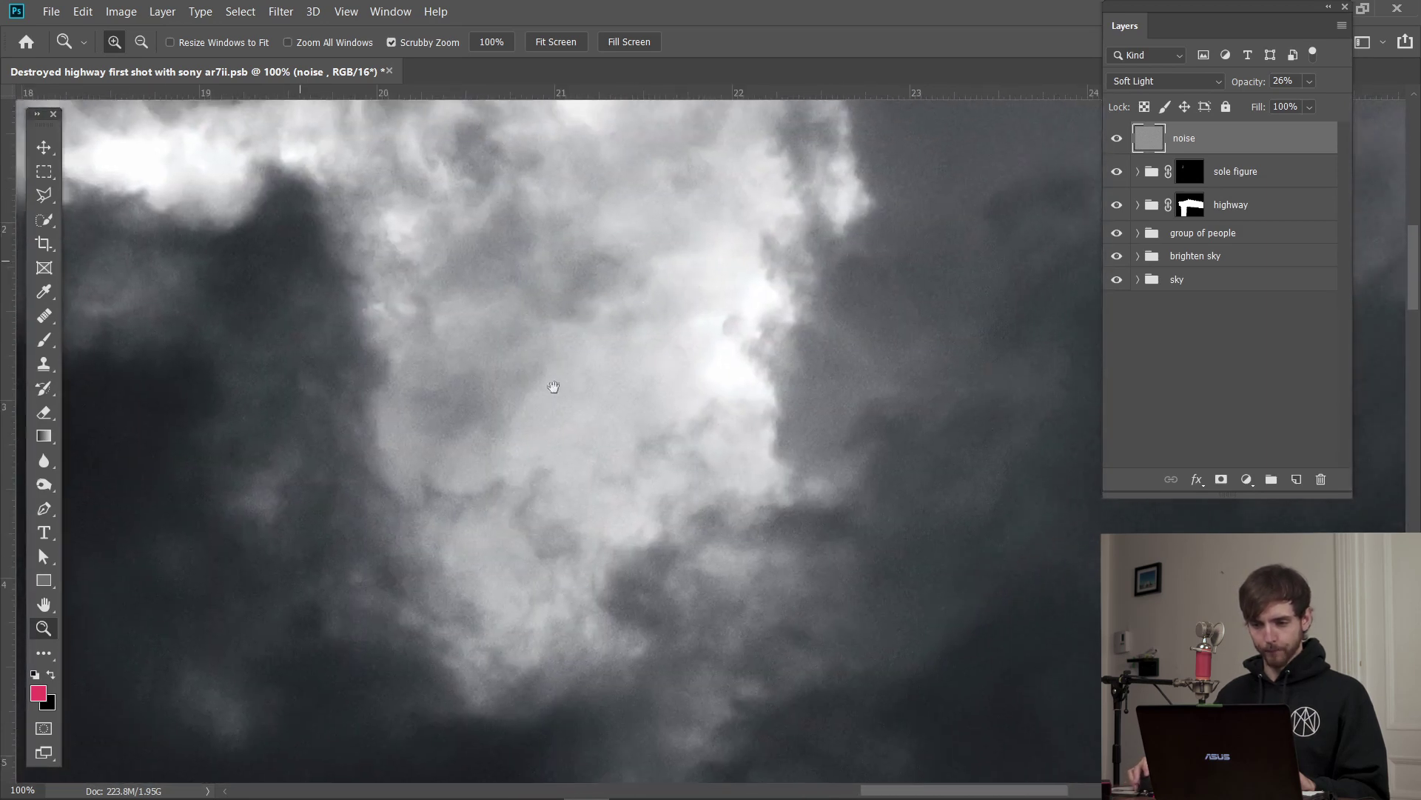
drag(782, 174, 530, 406)
drag(781, 247, 765, 406)
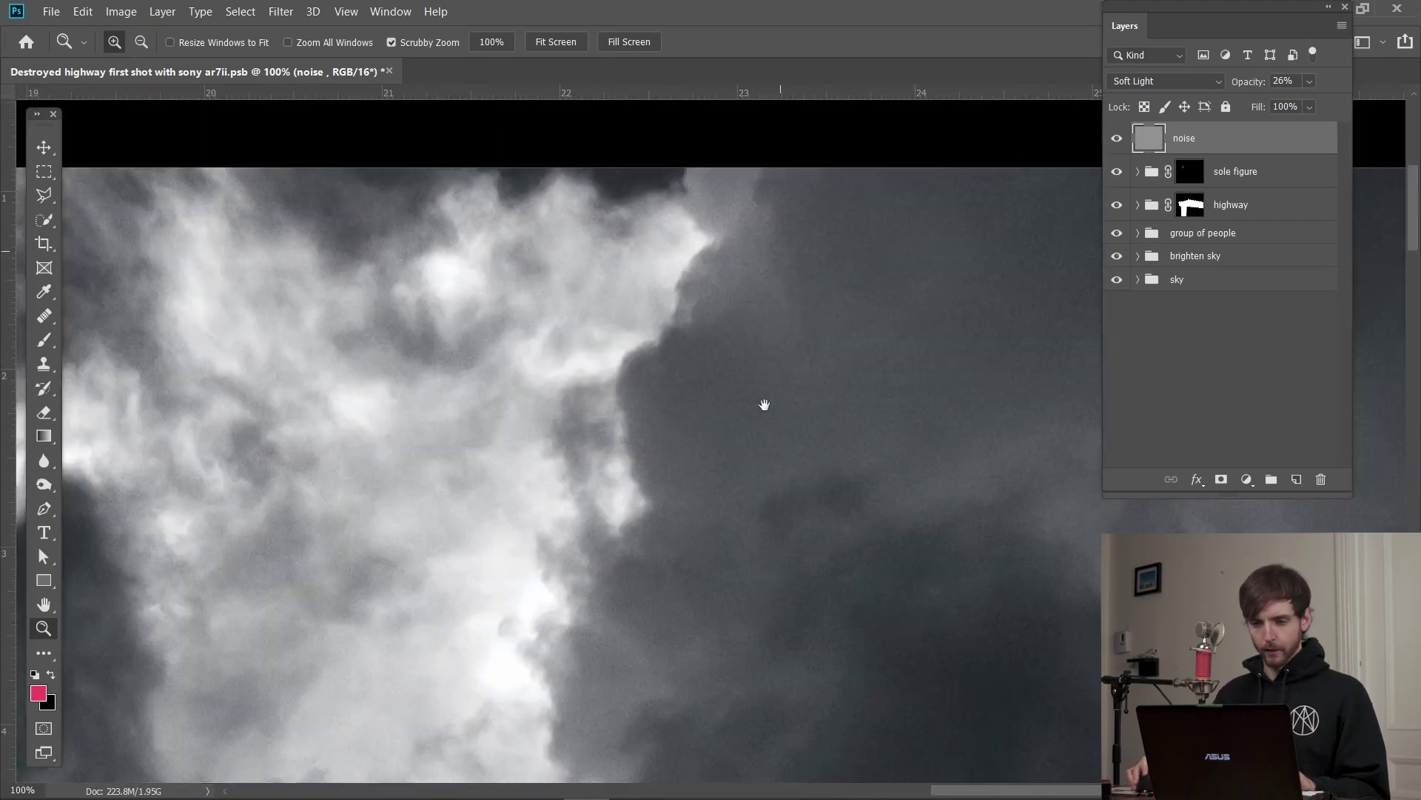
drag(463, 348, 893, 226)
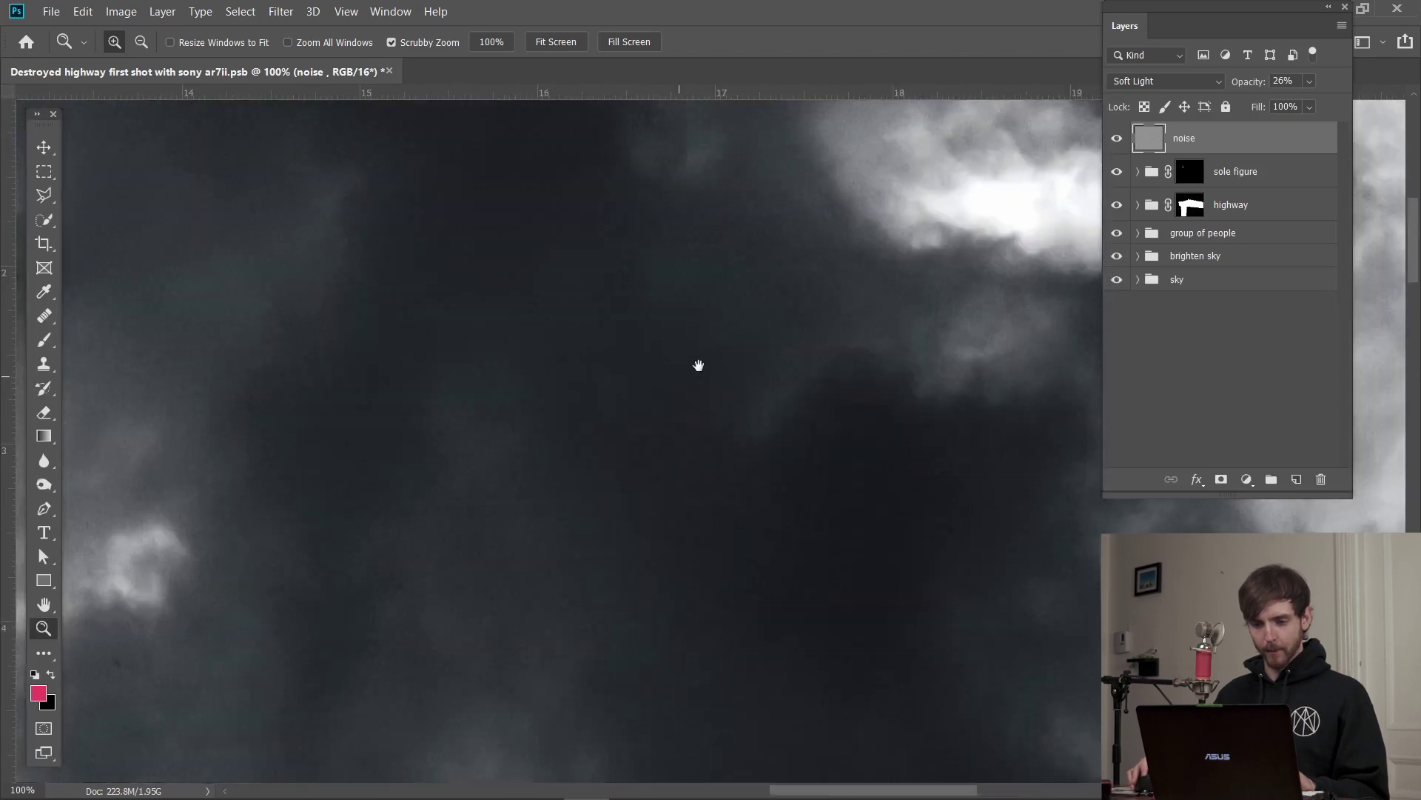
drag(699, 365, 968, 200)
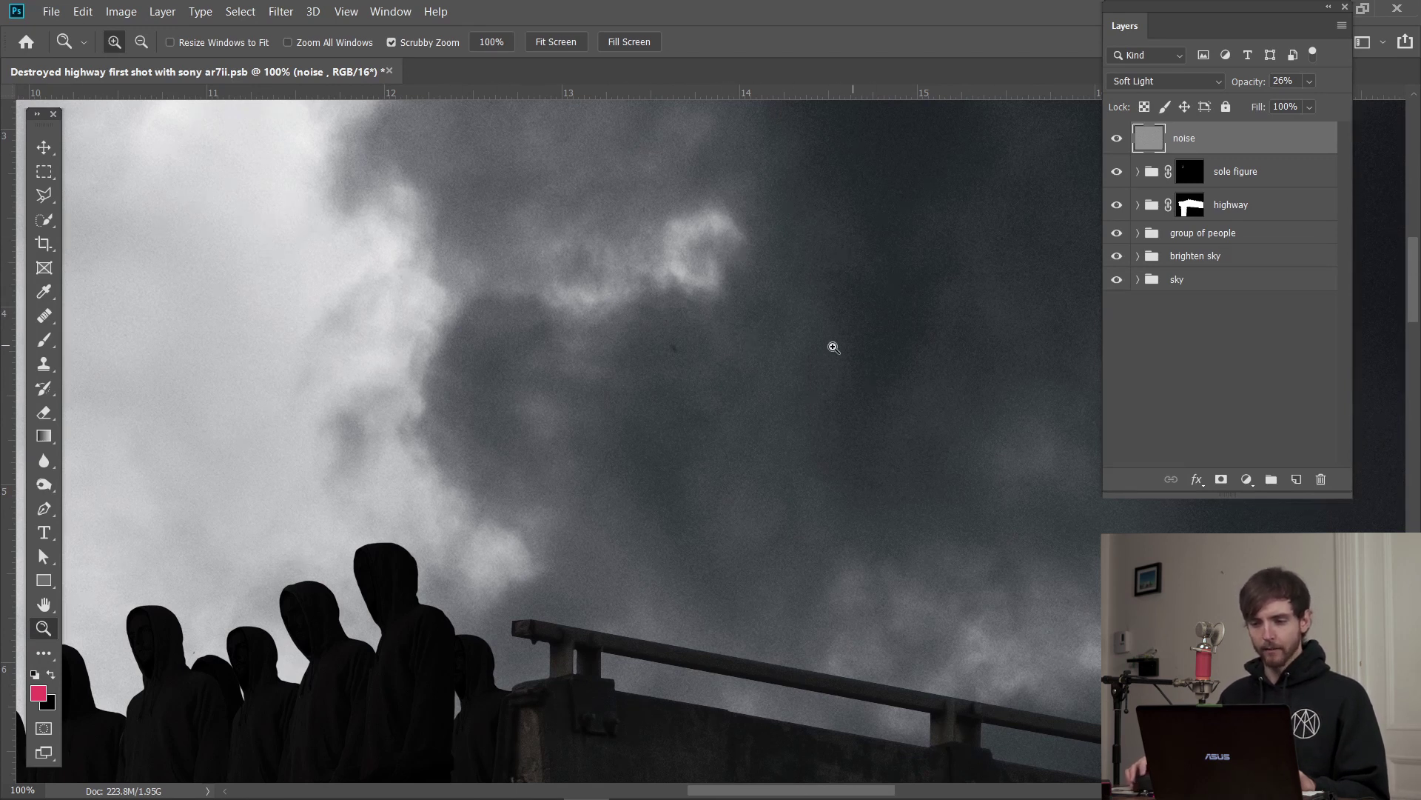
drag(900, 318, 276, 352)
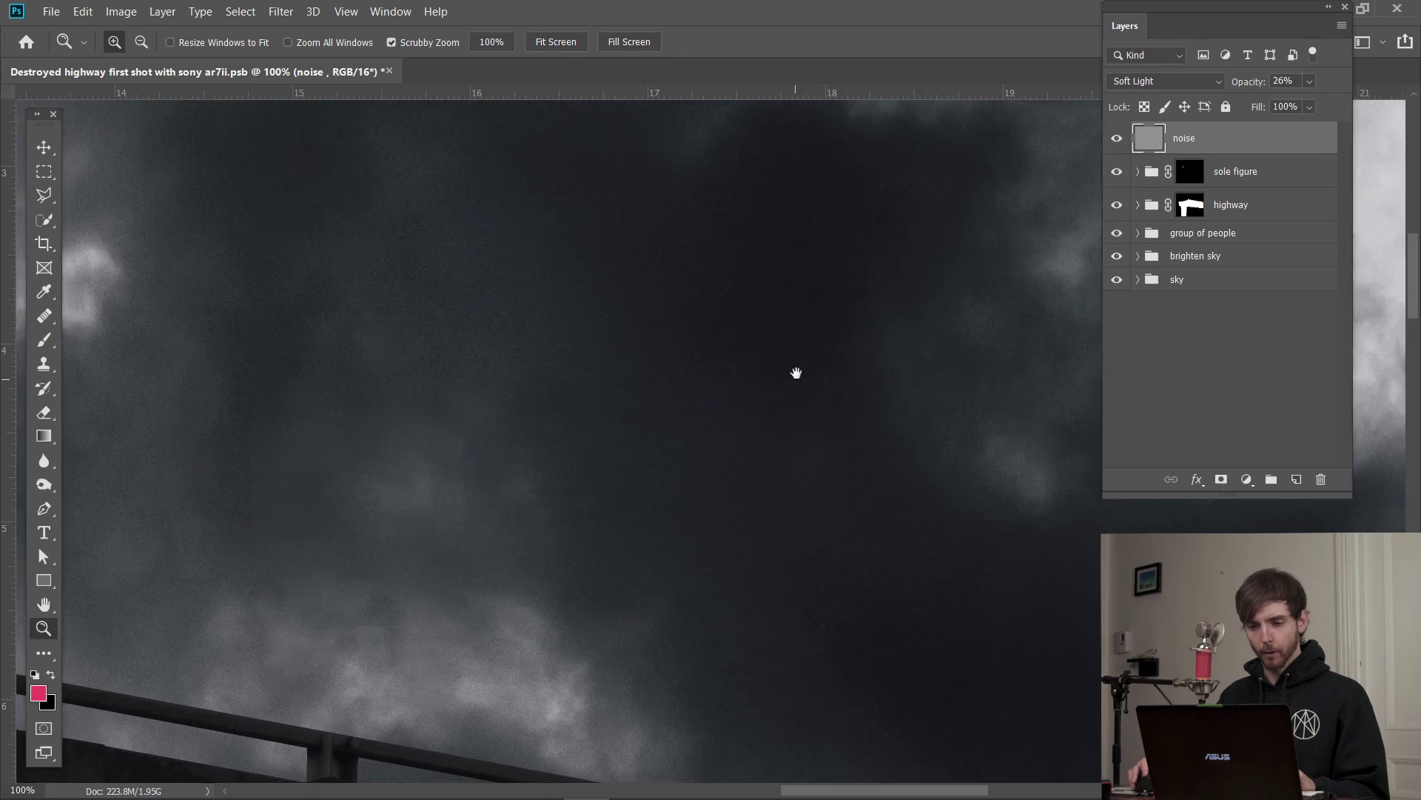
drag(793, 375, 681, 193)
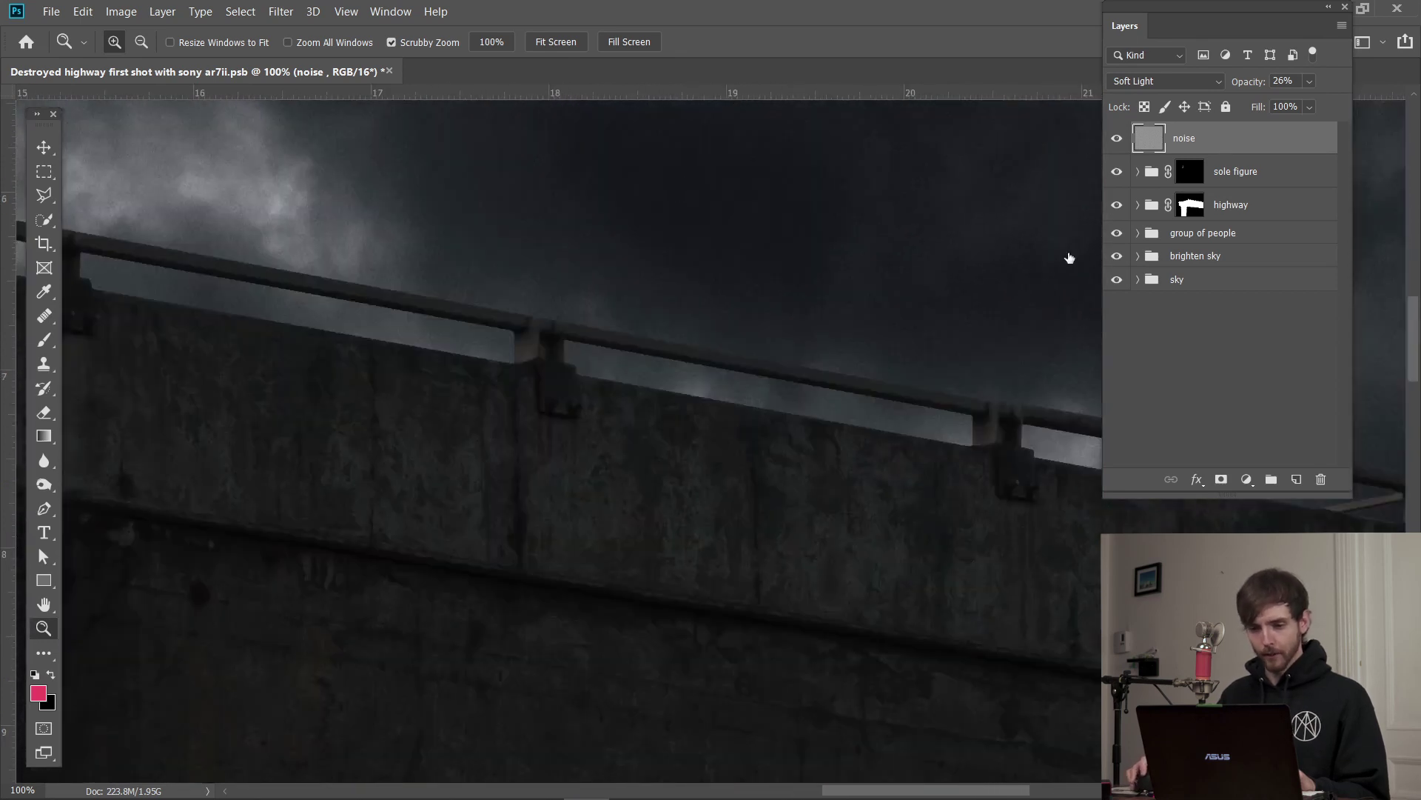